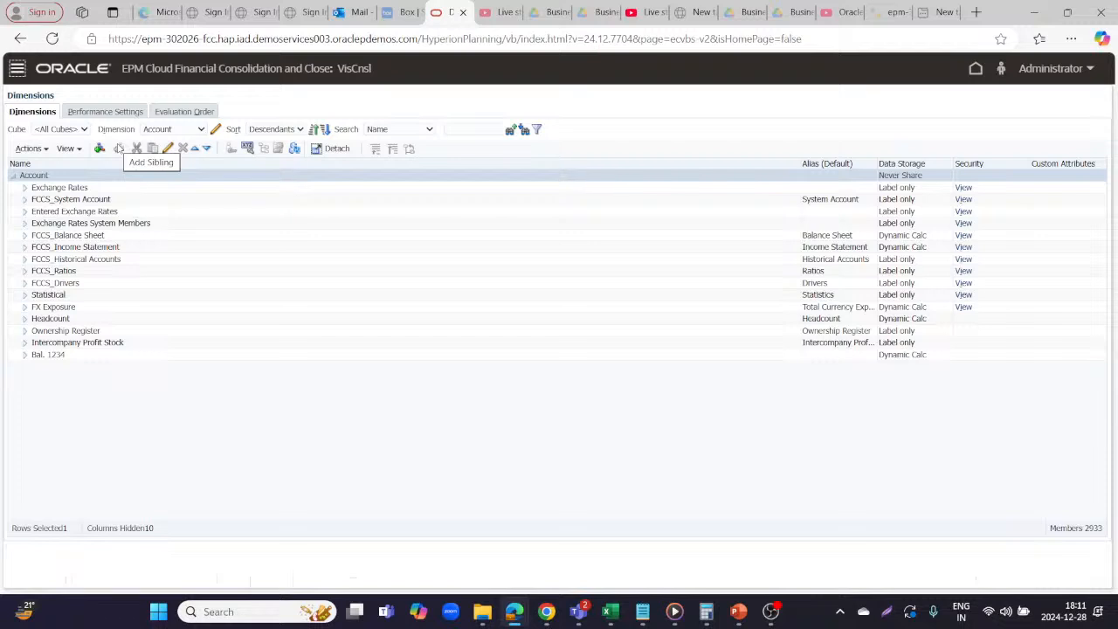
Step: Expand the Account dimension from FCCS_Balance Sheet down to FCCS_Acct Receivable and examine members 12101 and 1200
left_click(25, 236)
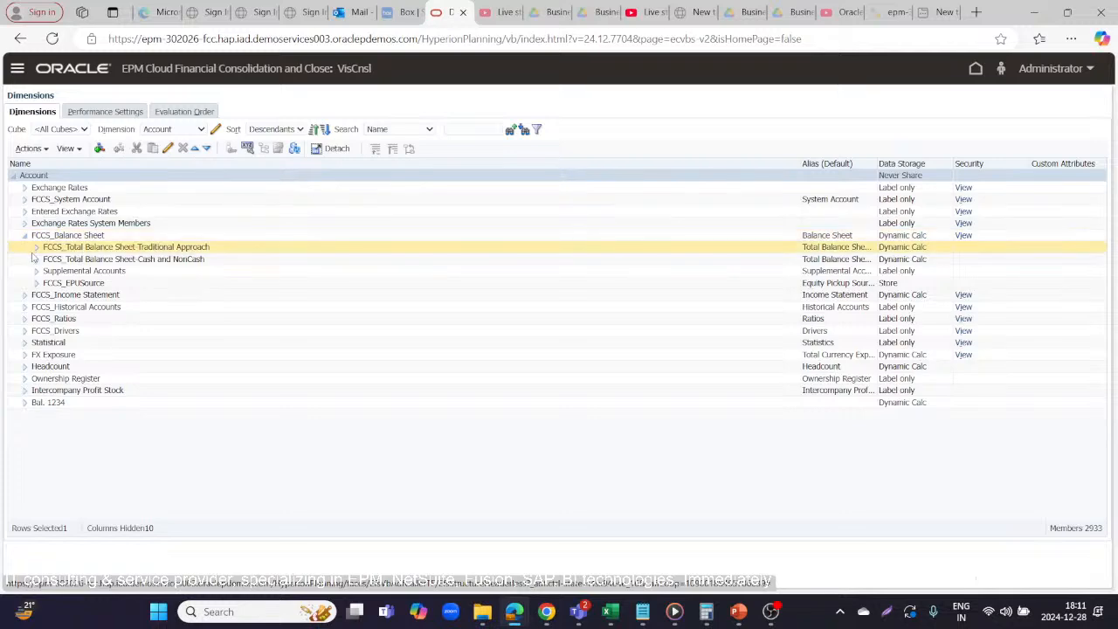
left_click(35, 249)
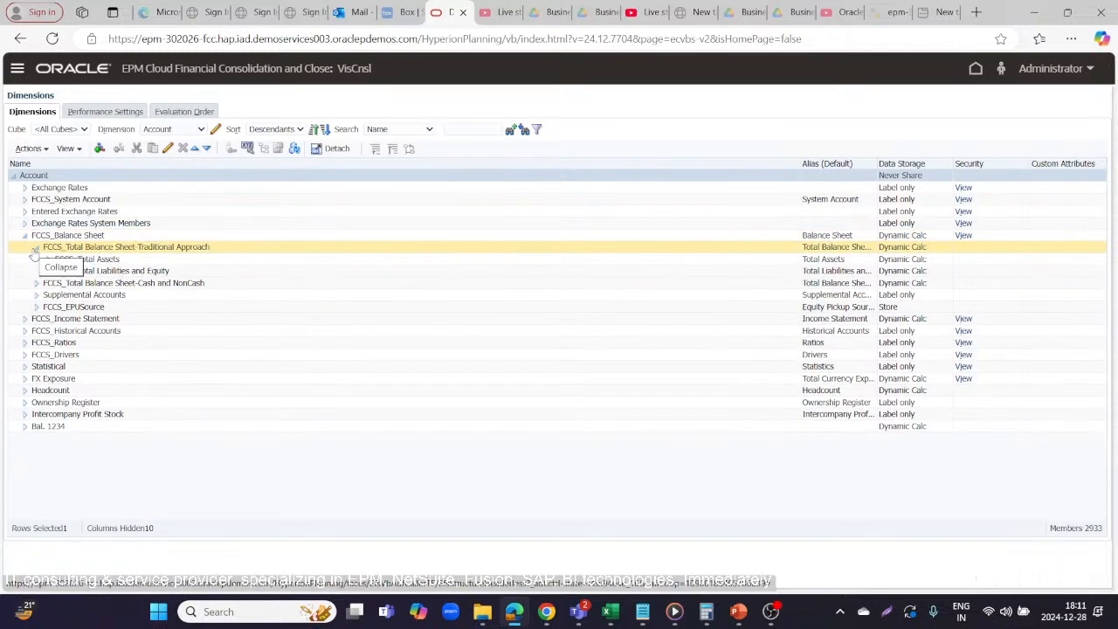
left_click(48, 260)
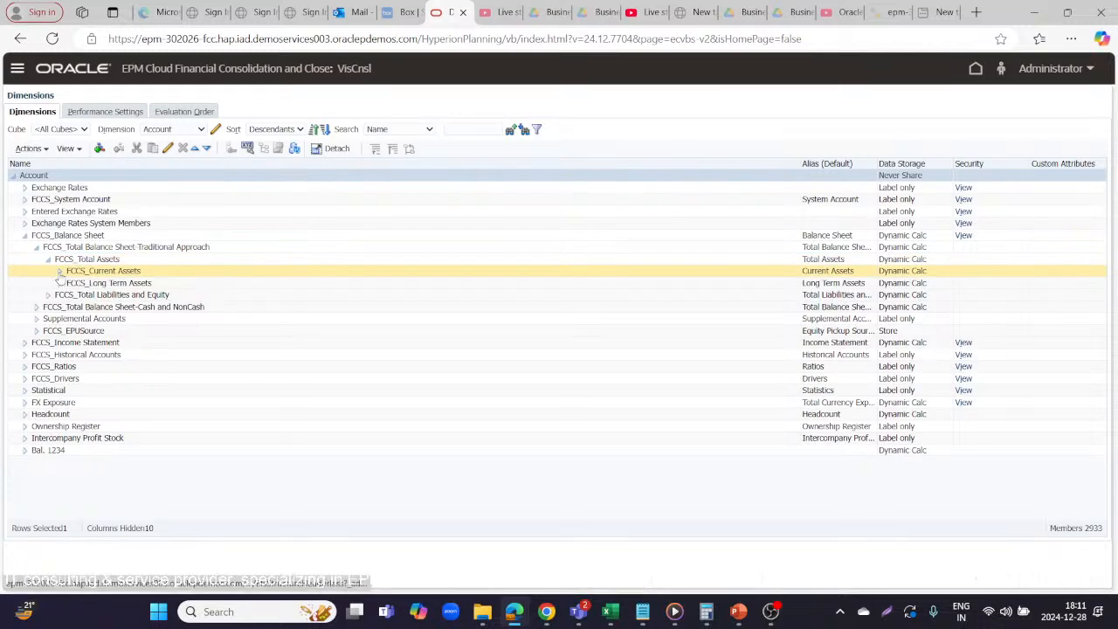
left_click(59, 272)
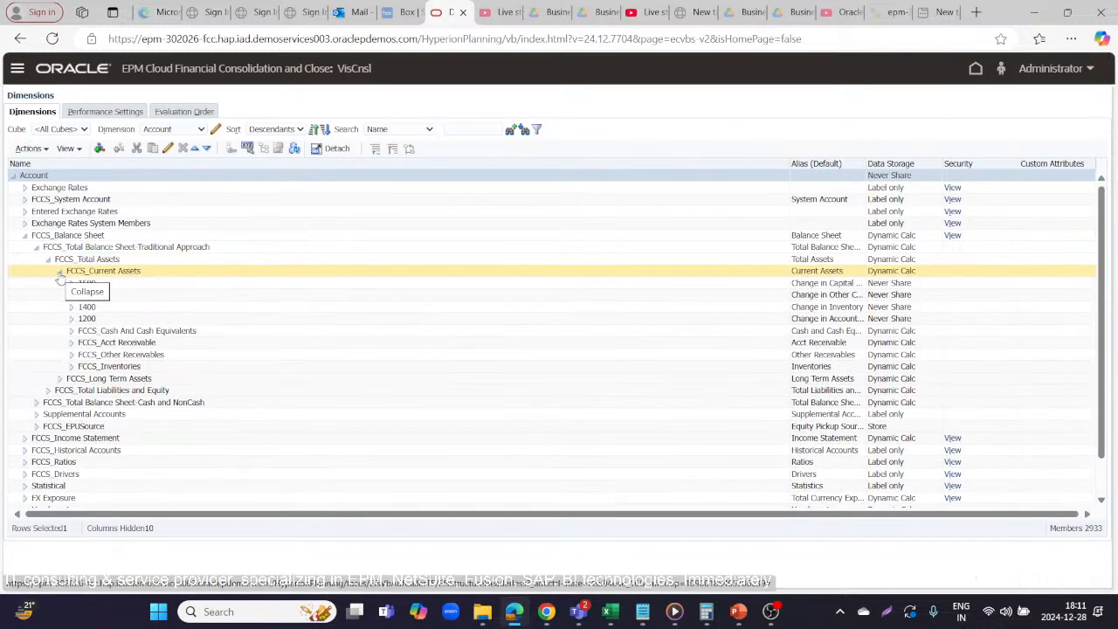
left_click(71, 343)
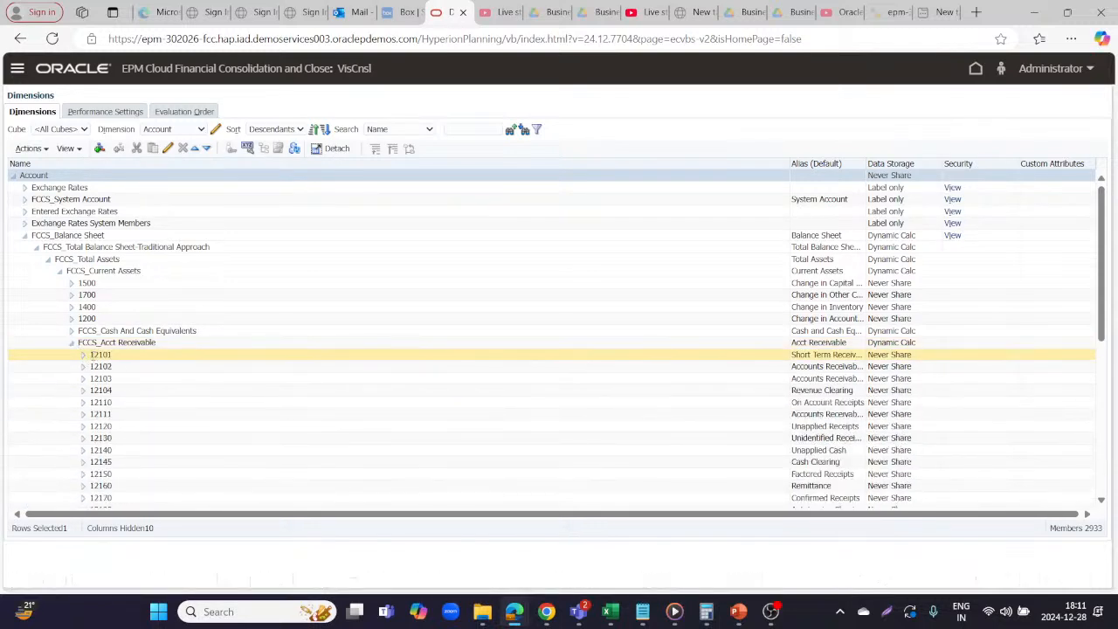
left_click(94, 356)
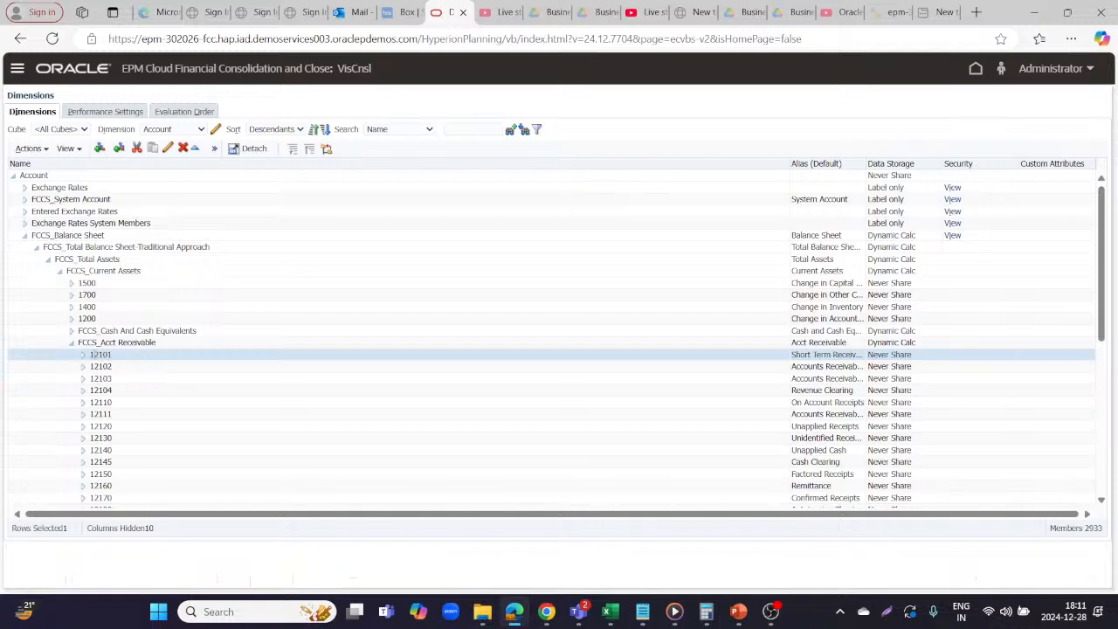
left_click(91, 318)
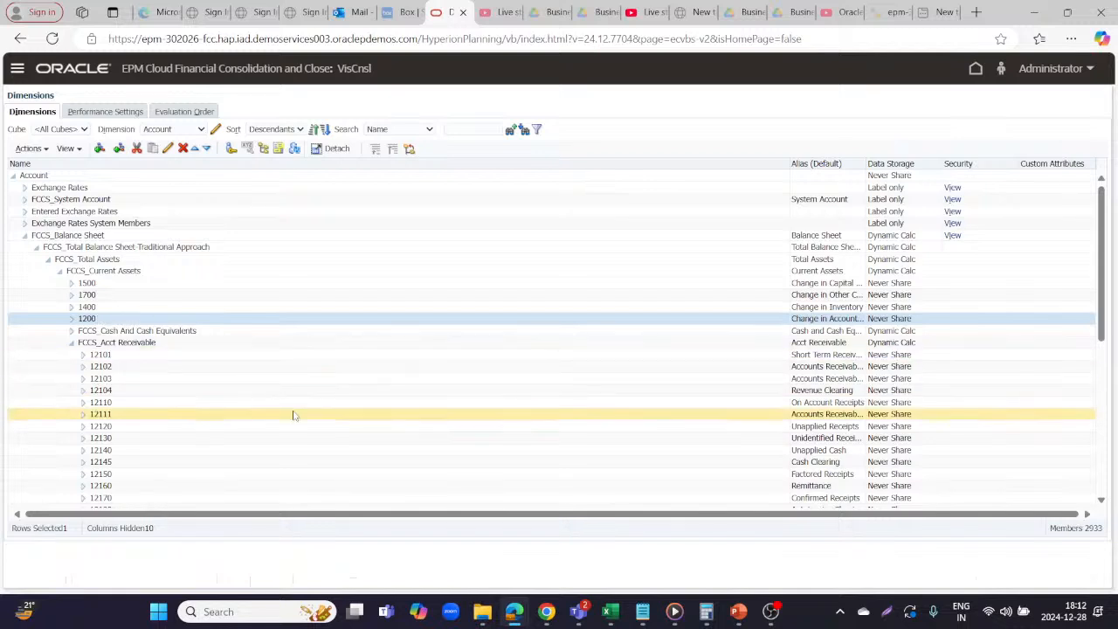
Step: Switch to the fccs topics workbook in Excel
left_click(608, 619)
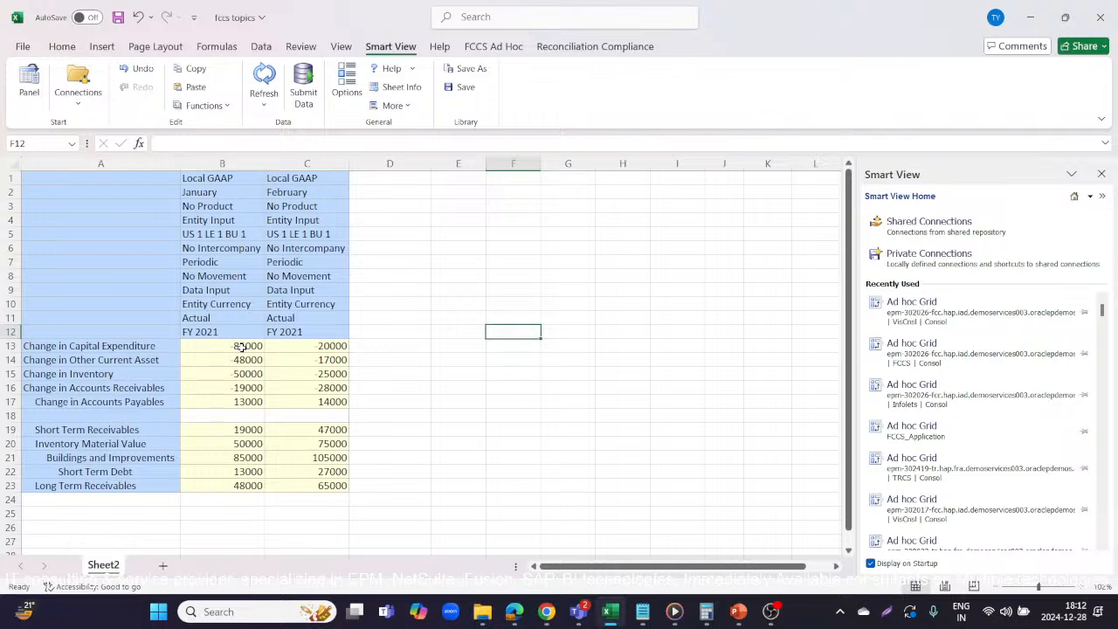
Step: Try to clear the January and February values of the change accounts and the balance accounts together and submit them
left_click_drag(232, 433, 322, 479)
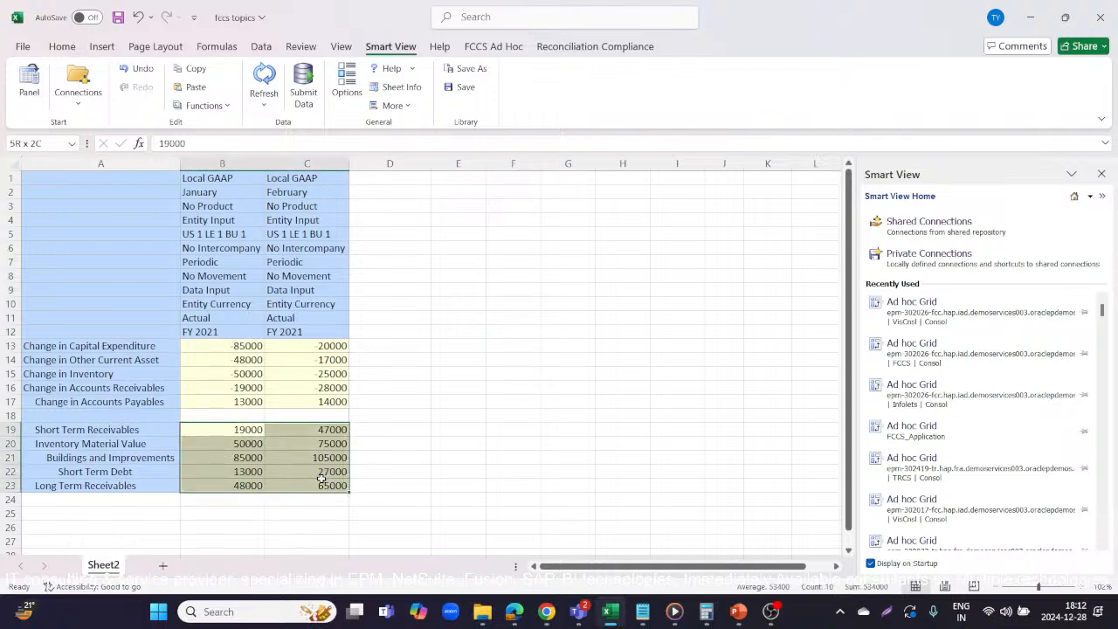
key("Delete")
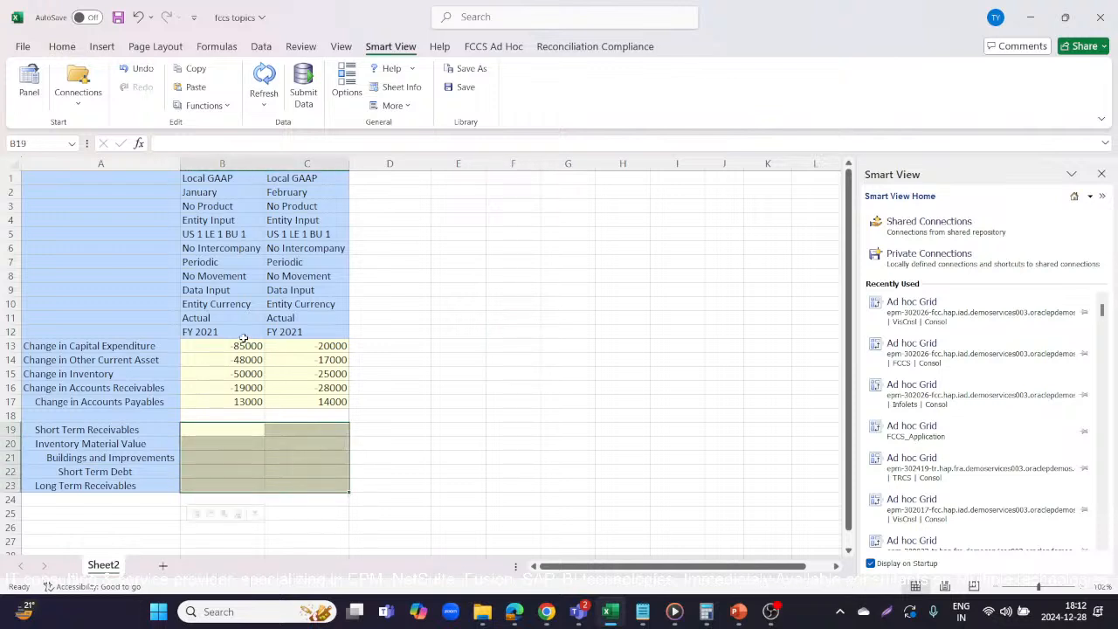
left_click_drag(244, 341, 303, 396)
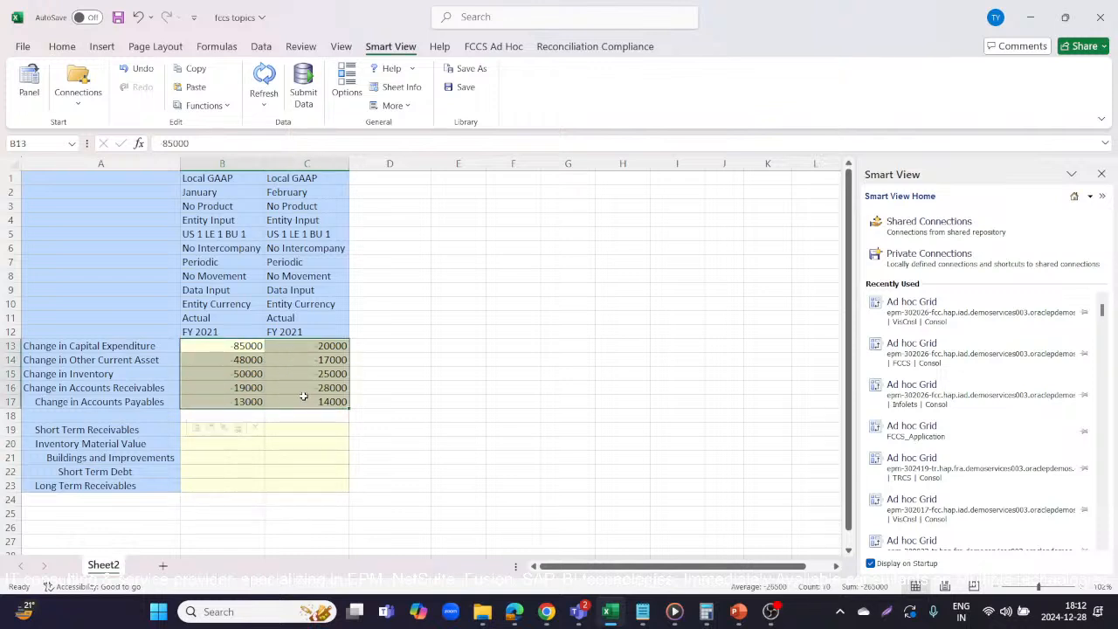
key("Delete")
left_click(455, 259)
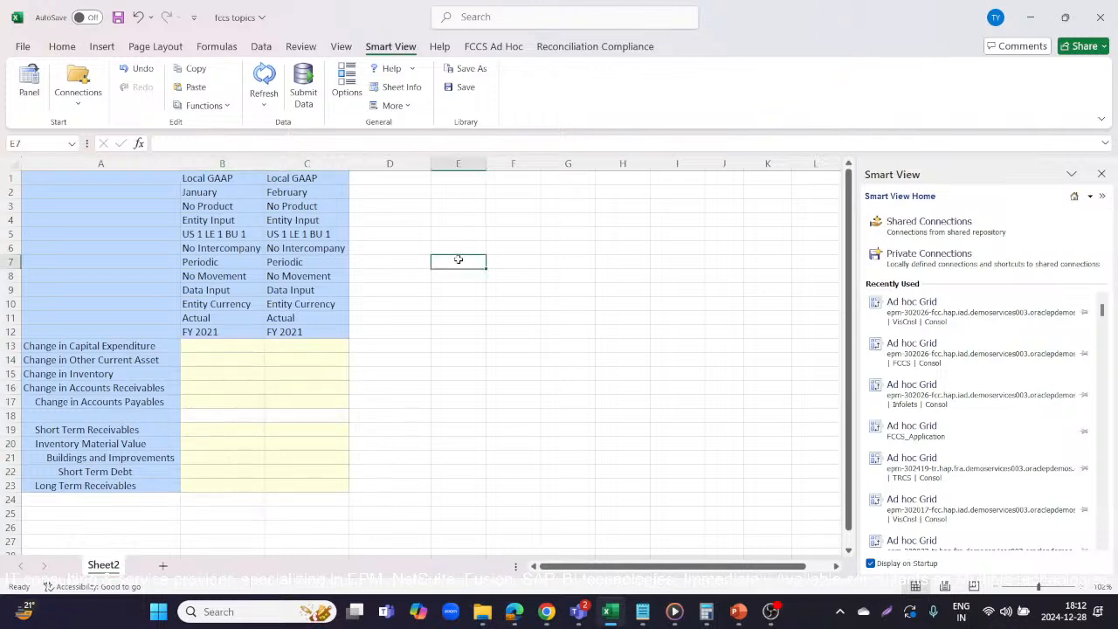
left_click(301, 87)
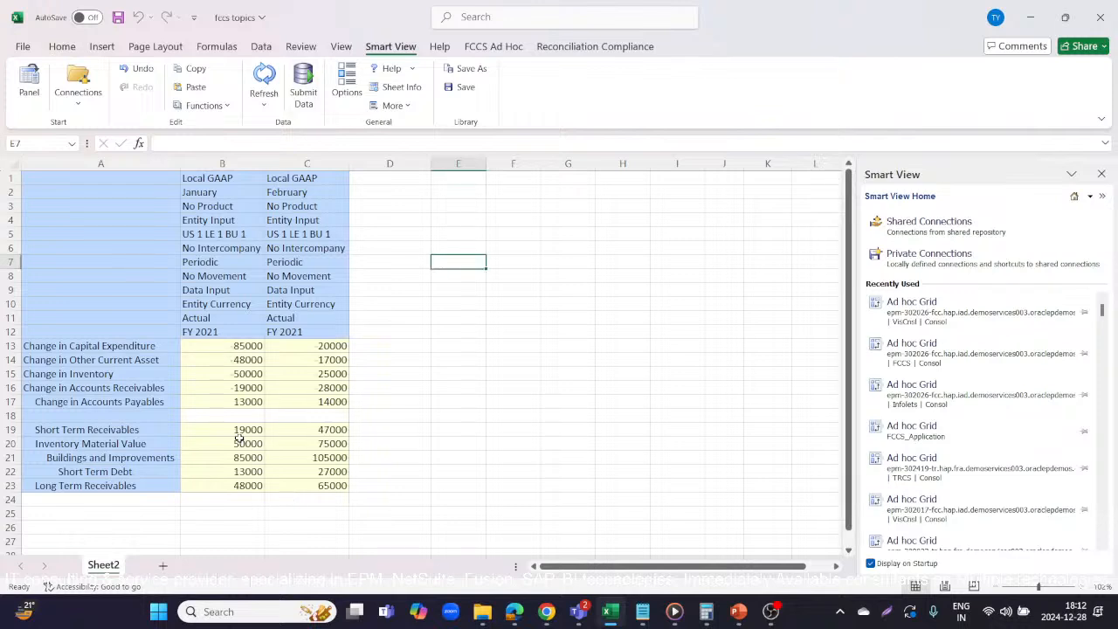
Step: Clear the January and February values from Short Term Receivables through Long Term Receivables (B19:C23) and submit the data
left_click_drag(239, 429, 303, 484)
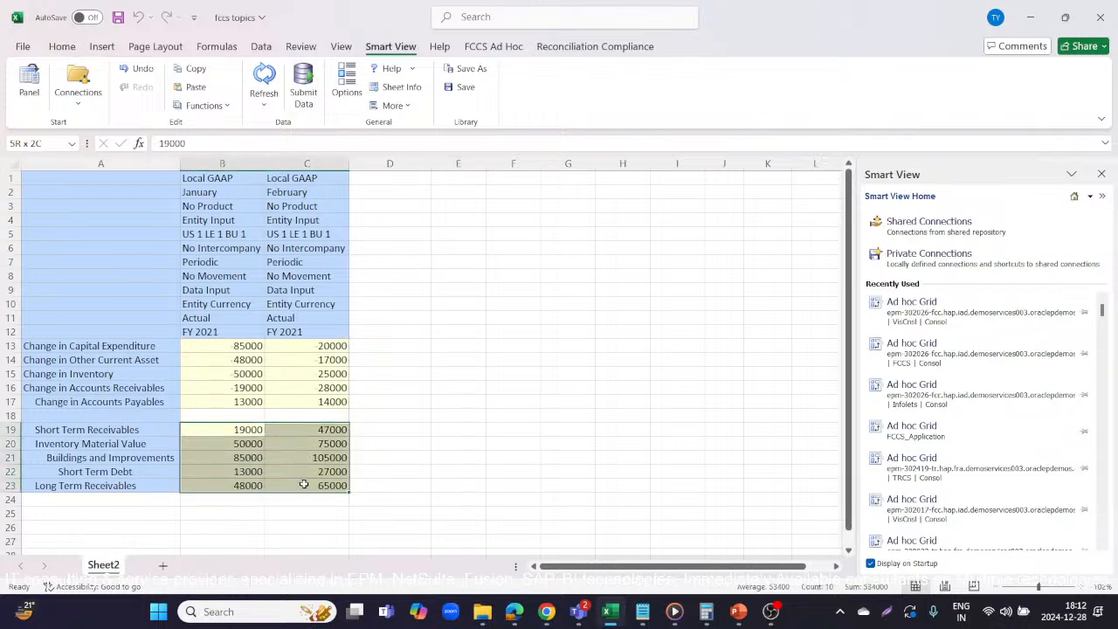
key("Delete")
left_click(449, 309)
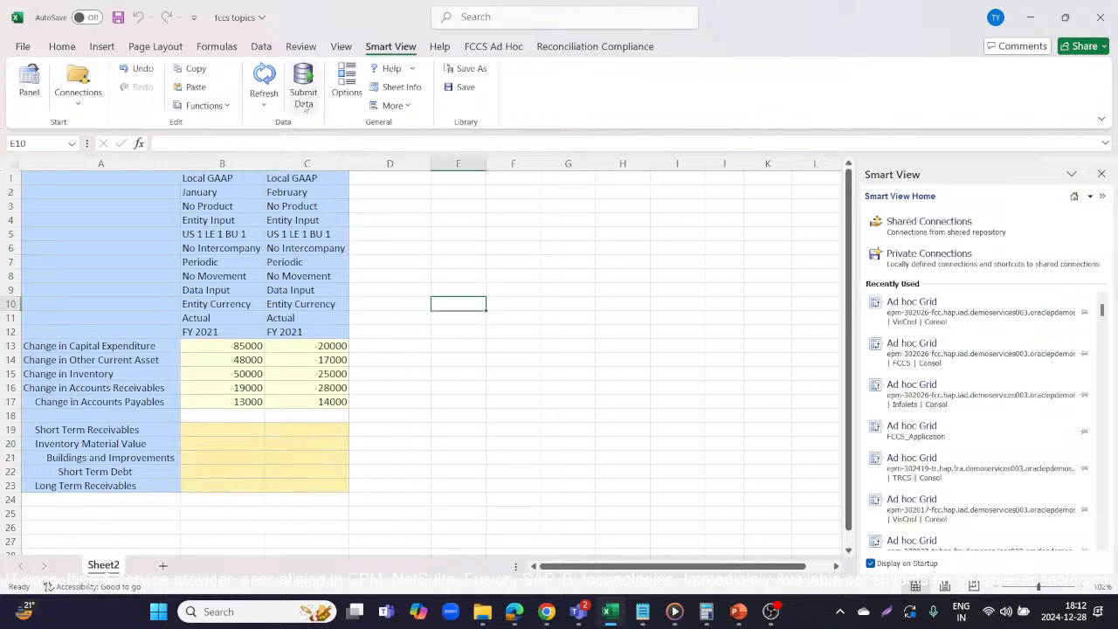
left_click(304, 96)
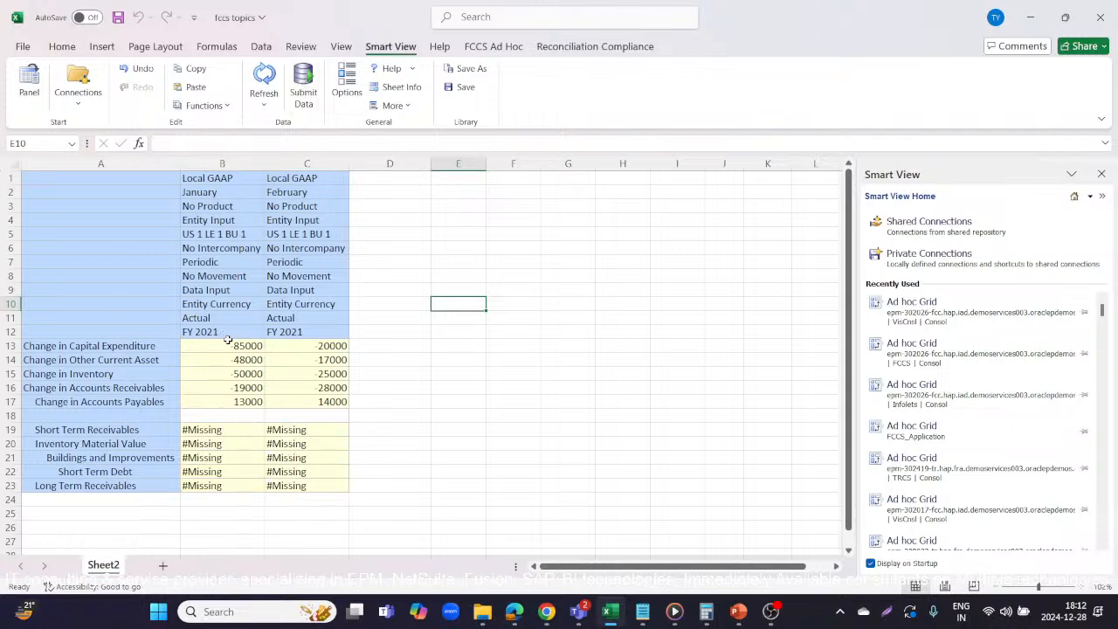
Step: Clear the January and February values from Change in Capital Expenditure through Change in Accounts Payables (B13:C17) and submit the data
left_click_drag(228, 346, 342, 404)
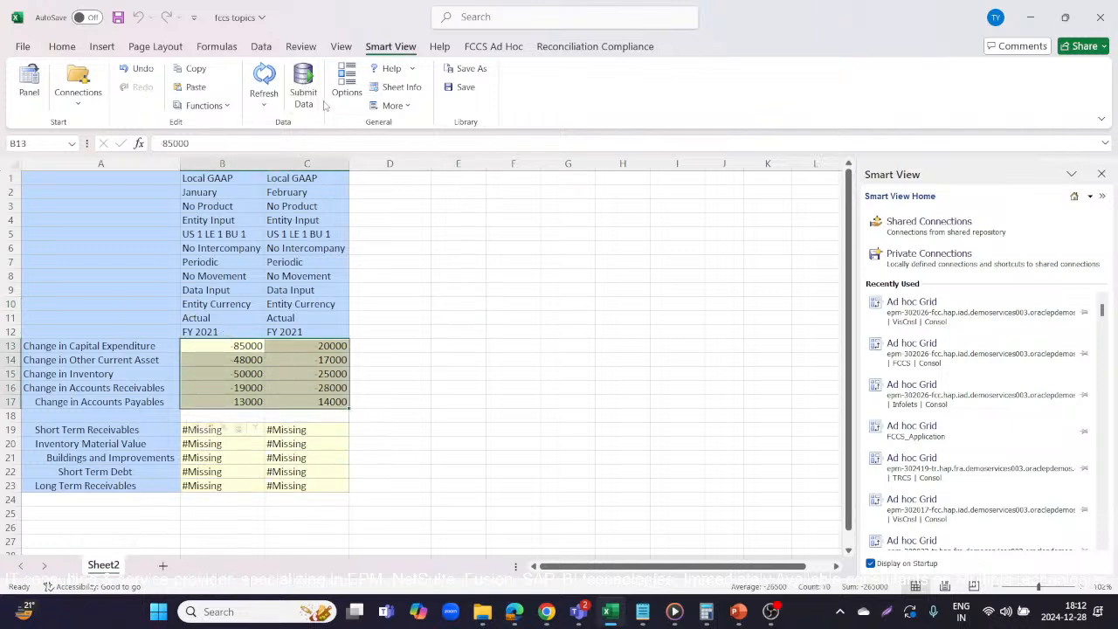
left_click(304, 94)
key("Delete")
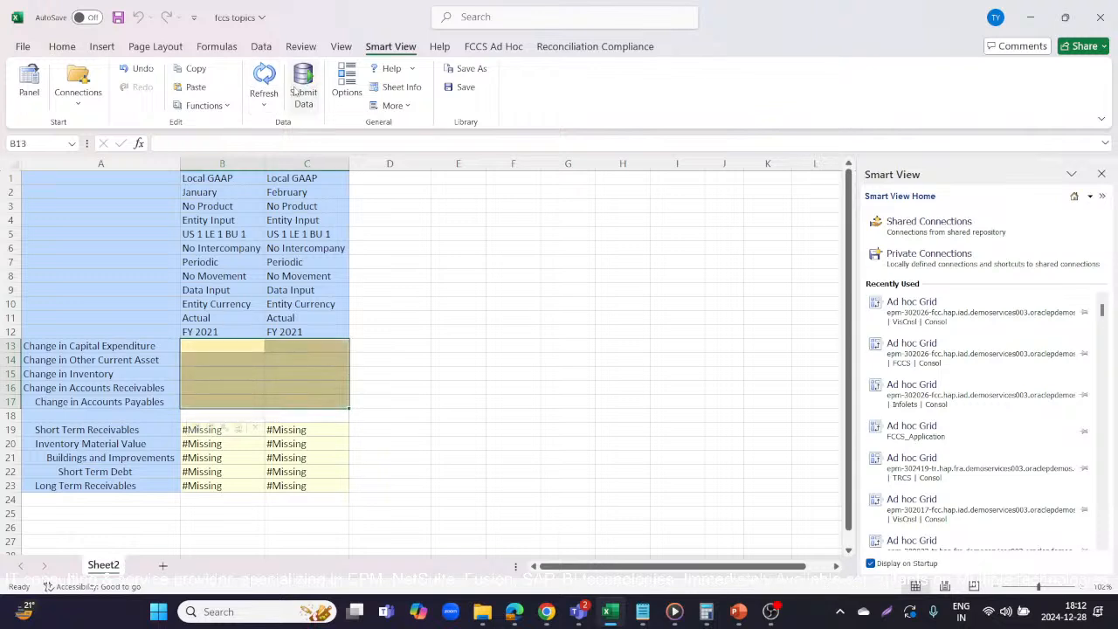
left_click(297, 92)
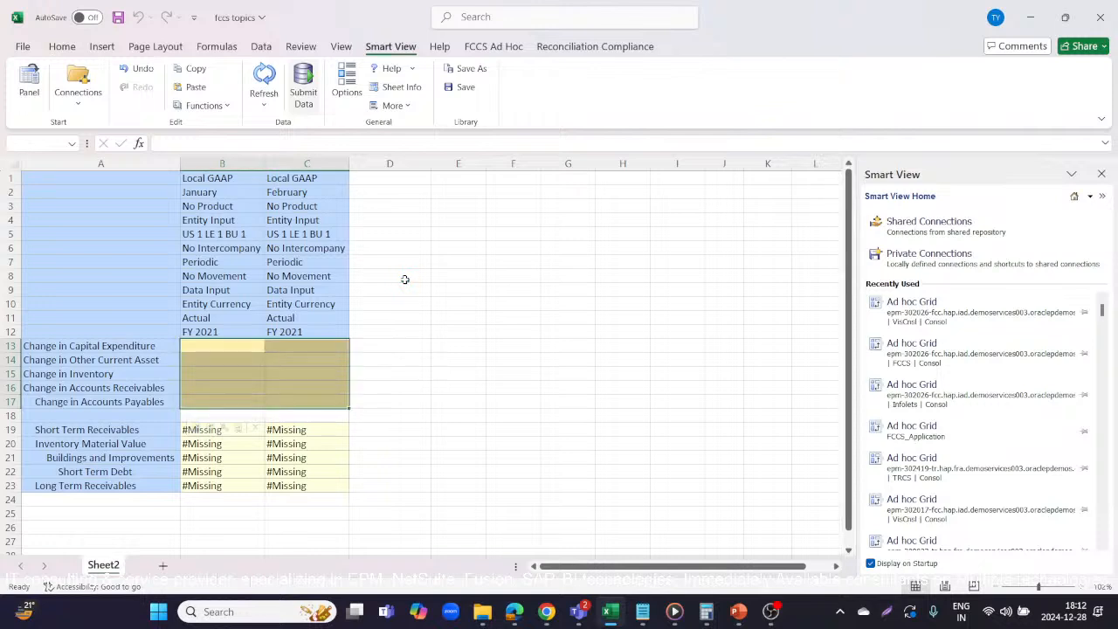
left_click(440, 403)
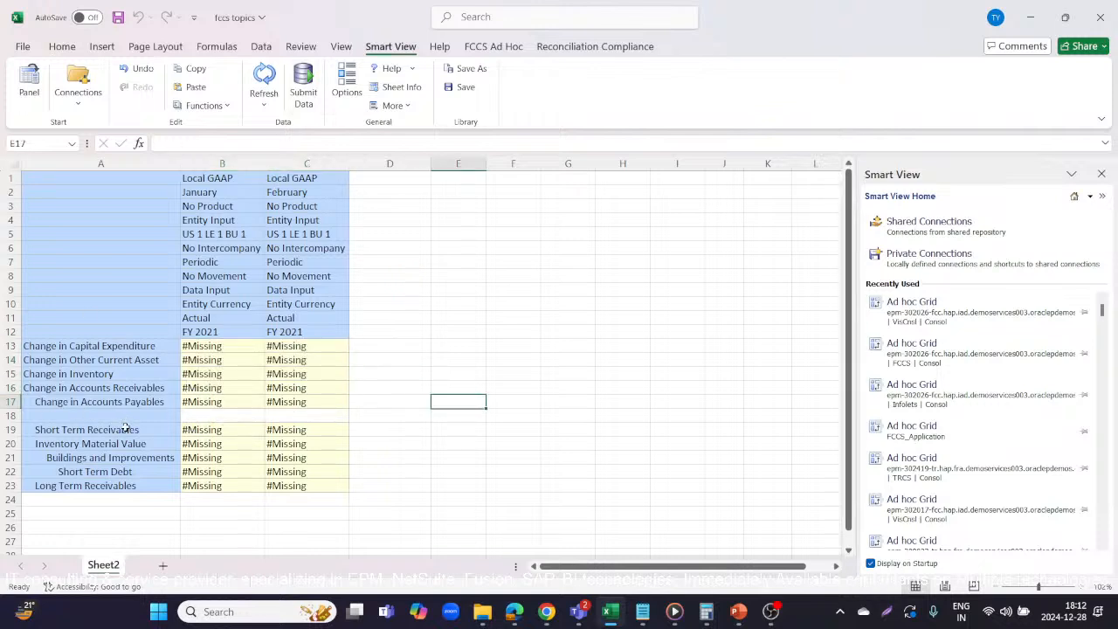
Step: Add a new worksheet, close the Smart View pane, and enter the labels AR, Inventory and AP in A1:A3
left_click(163, 565)
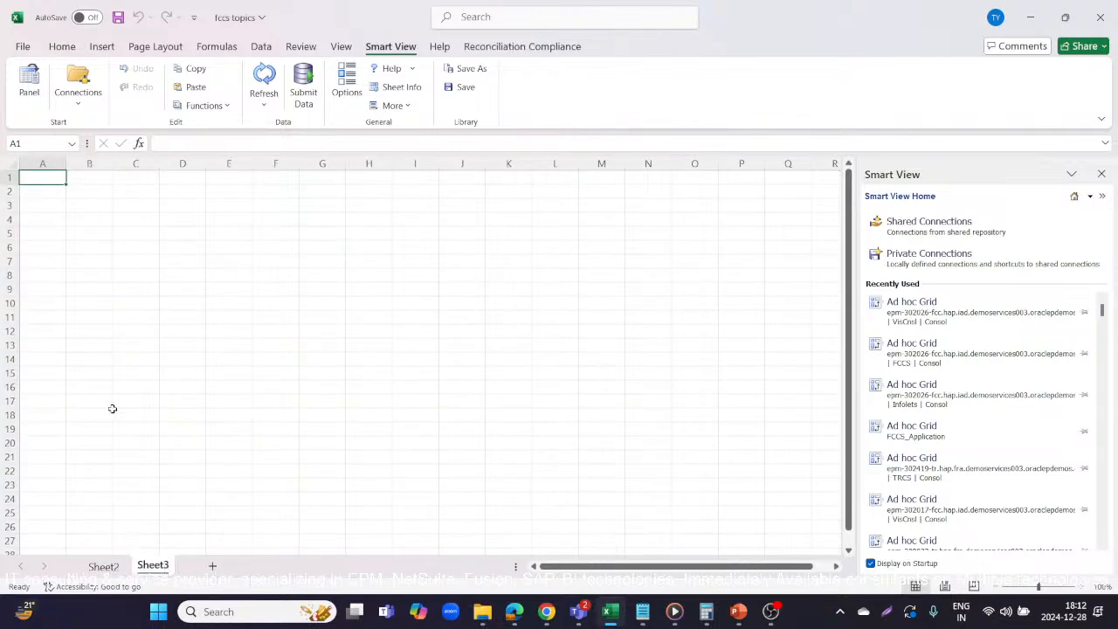
left_click(1102, 174)
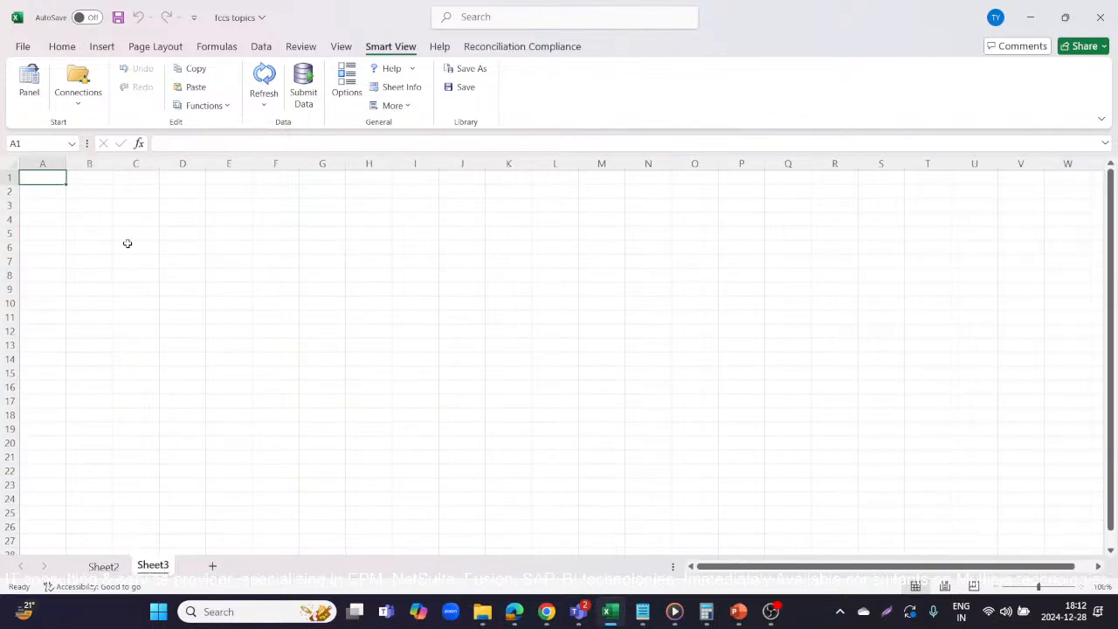
type("AR")
key("Return")
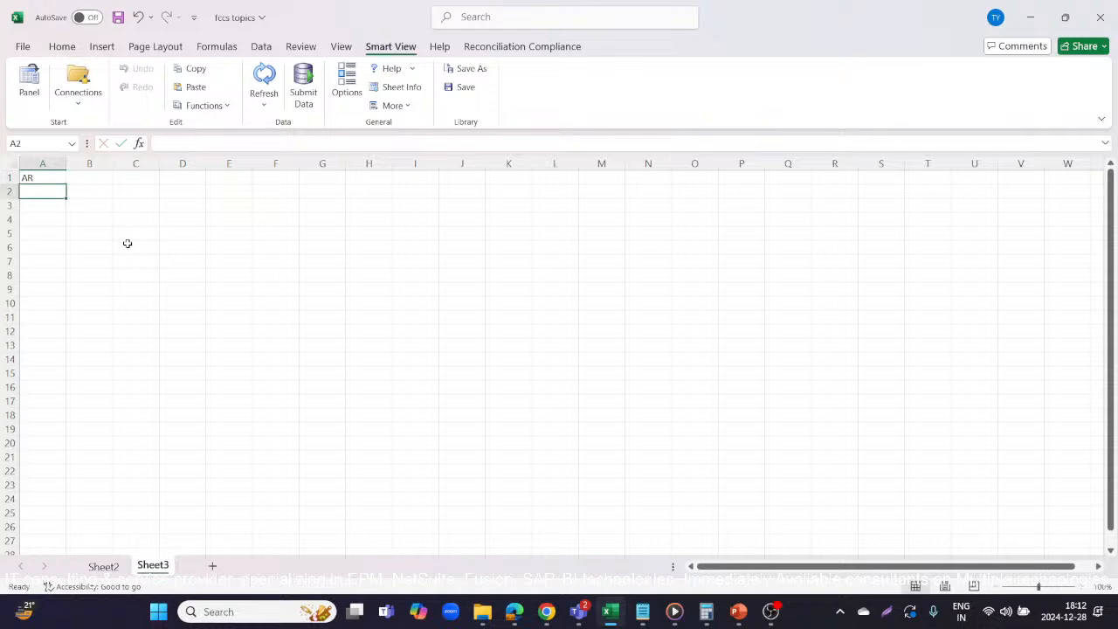
type("Invent")
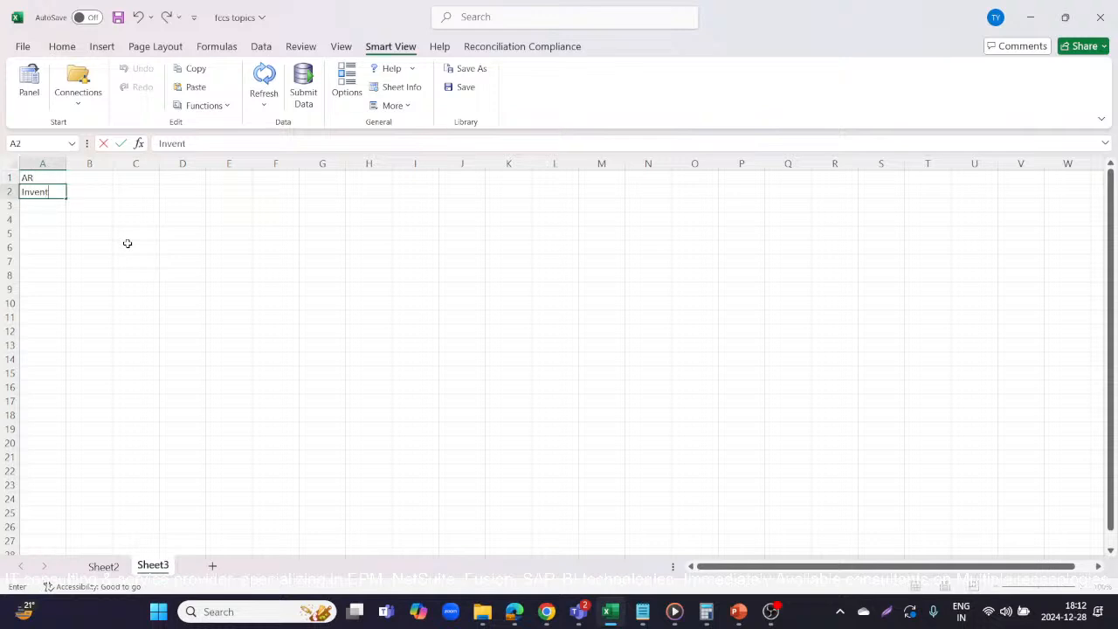
type("ory")
key("Return")
type("AP")
key("Tab")
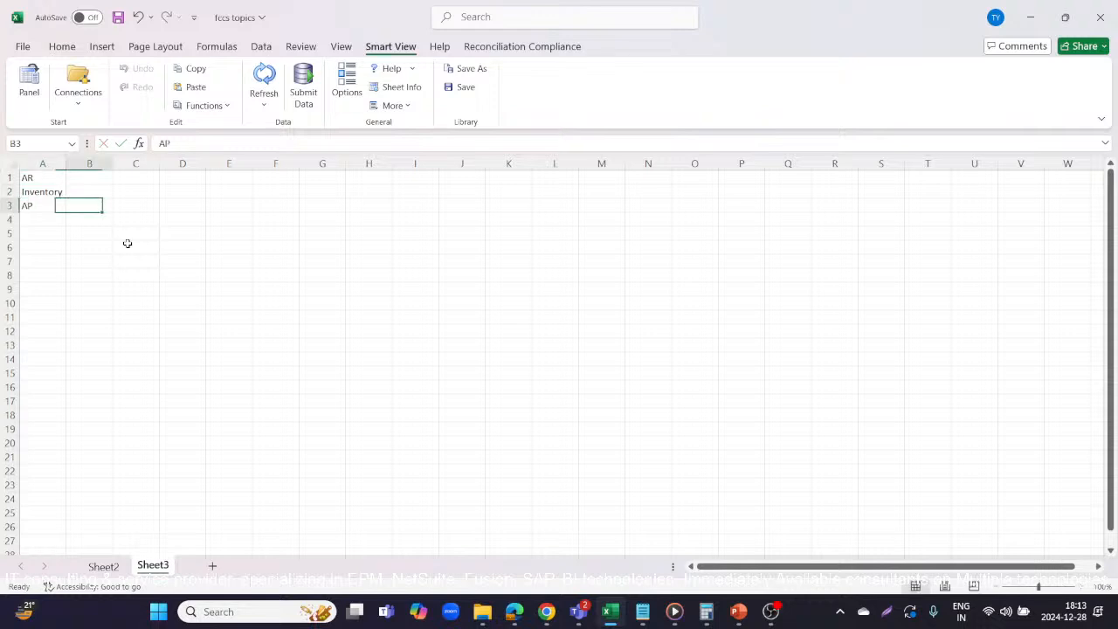
Step: Enter 10000 in B1 and 15000 in C1 for AR
key("Up")
key("Up")
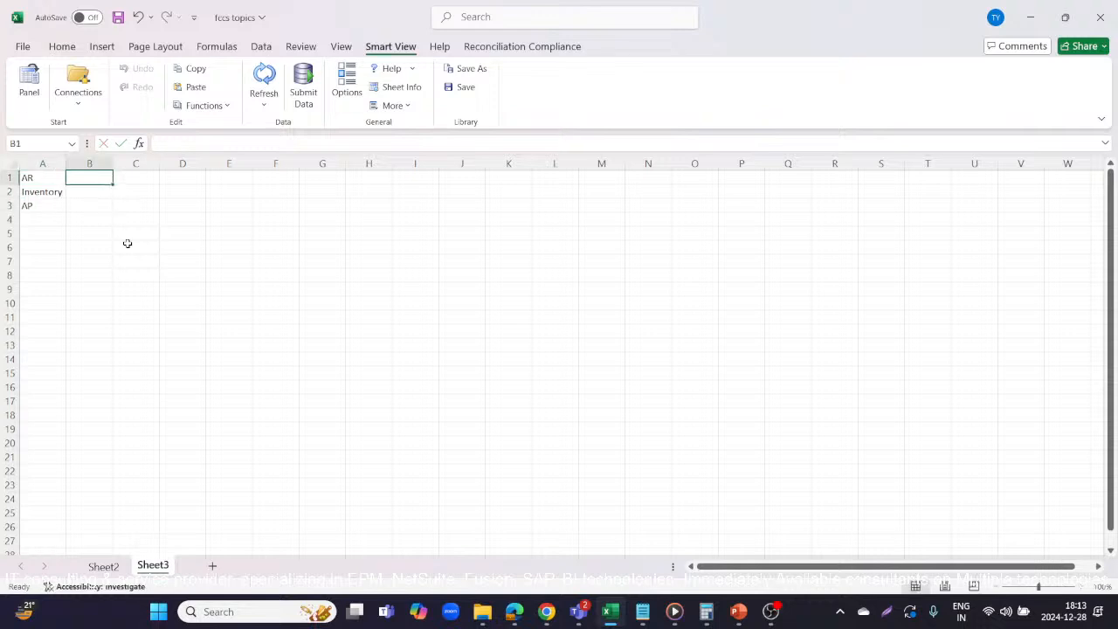
type("10000")
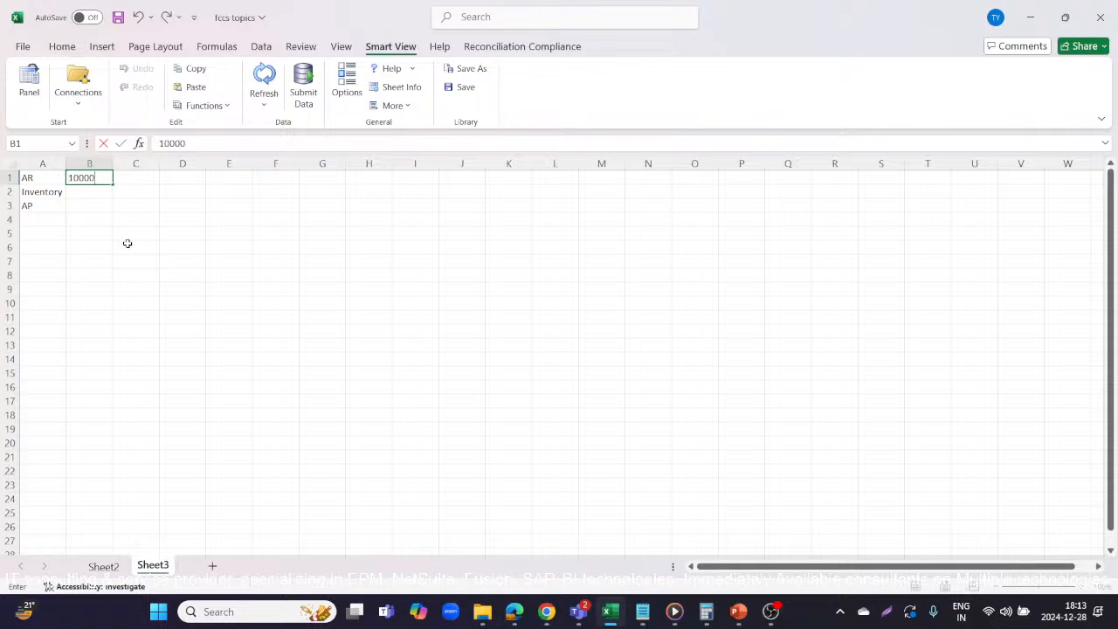
key("Tab")
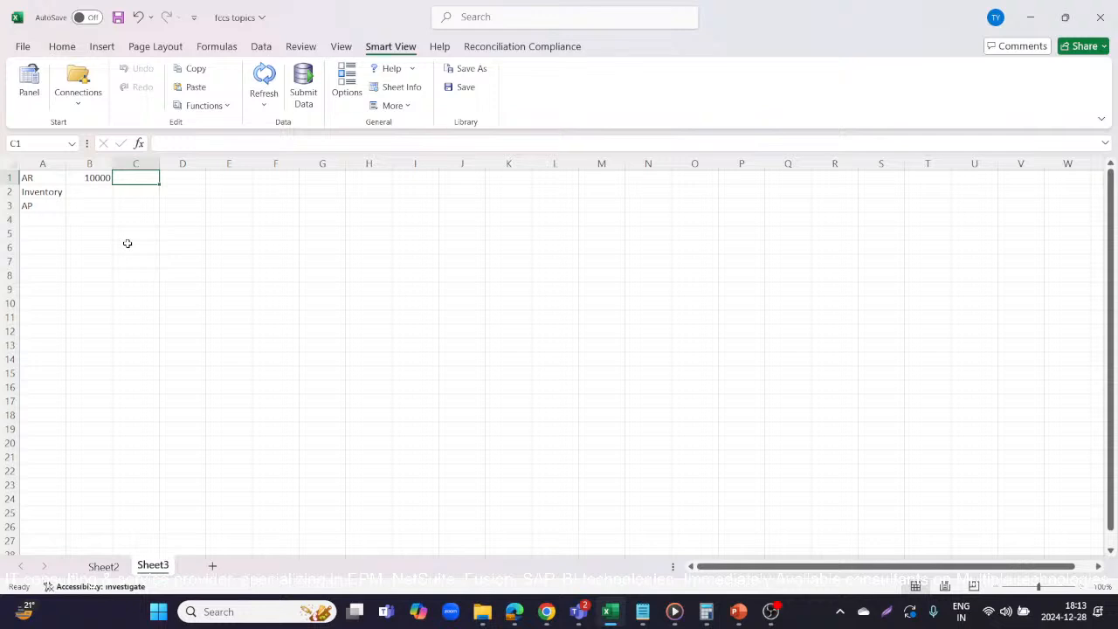
type("15000")
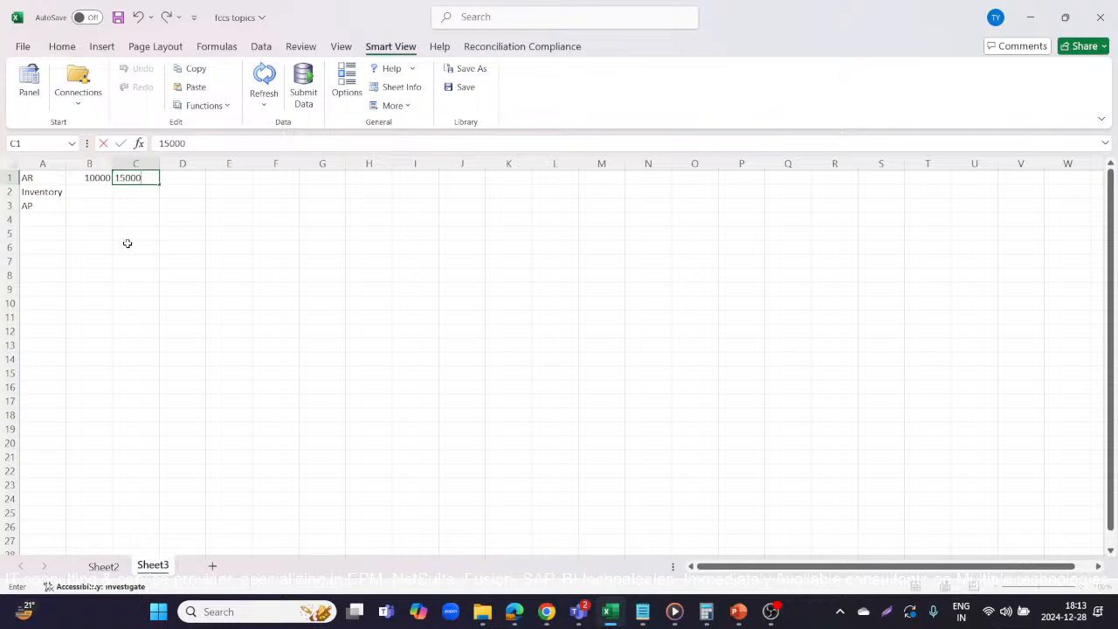
Step: Calculate the AR change in D1 with the formula =C1-B1
left_click(194, 177)
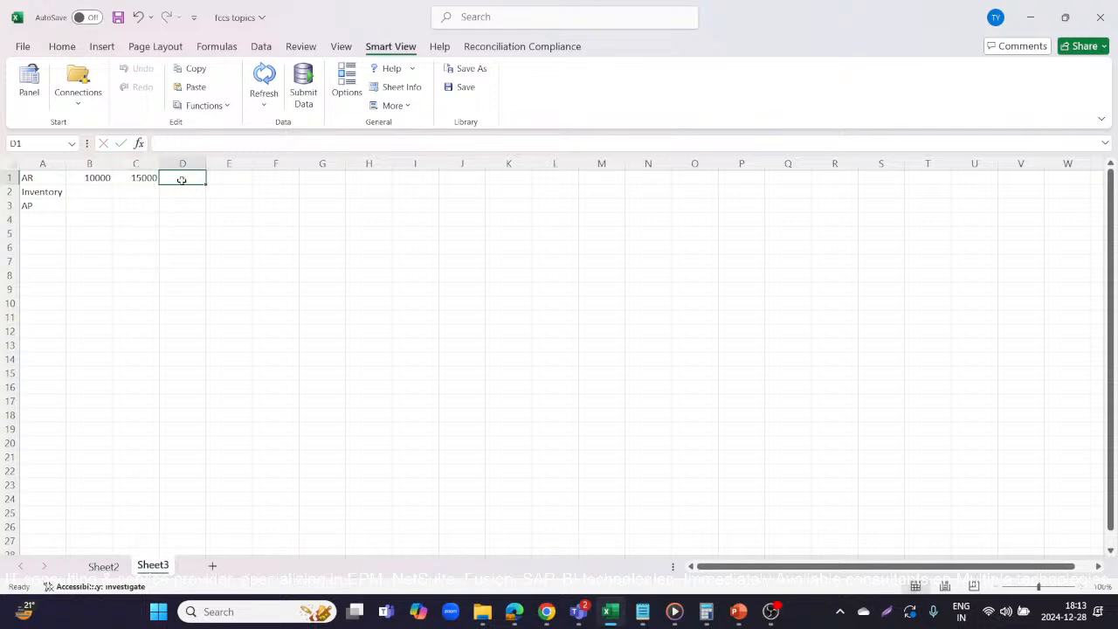
type("=")
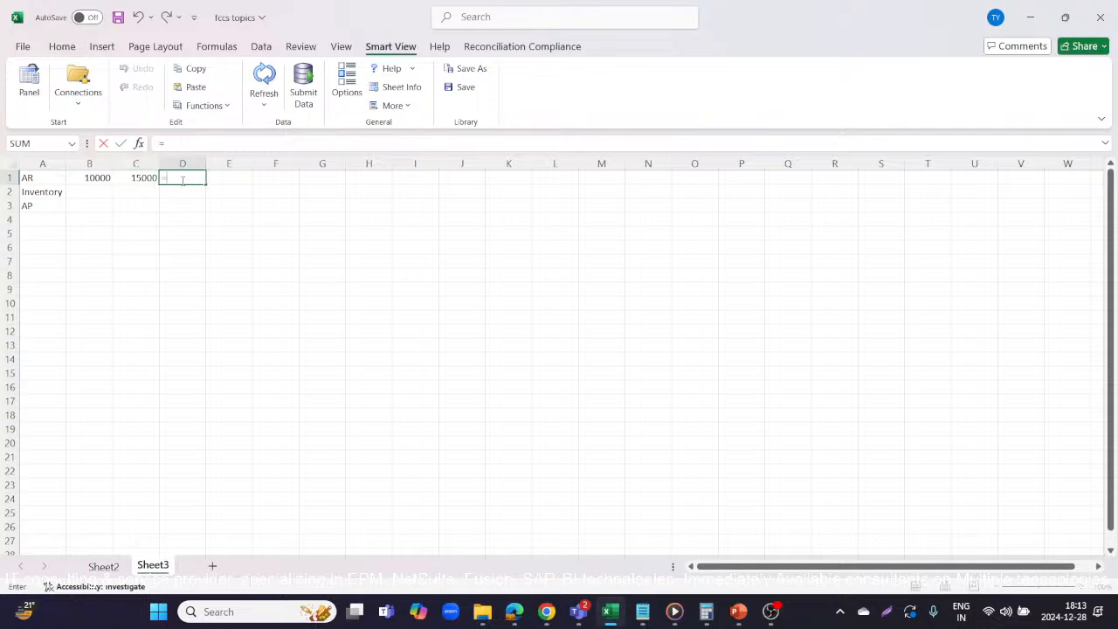
left_click(135, 178)
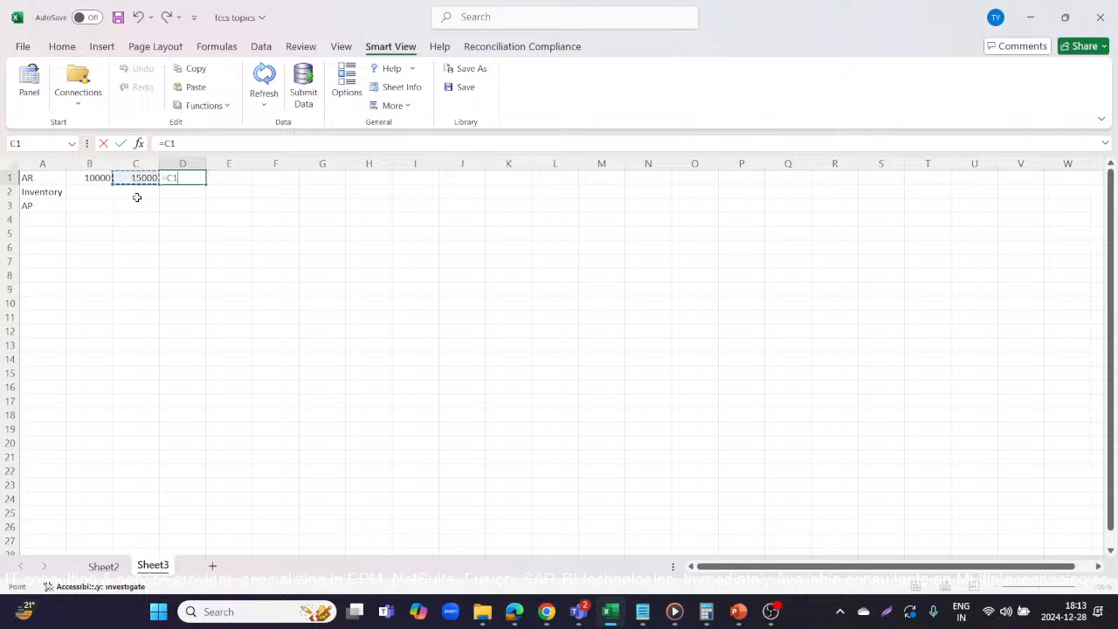
type("-")
left_click(102, 178)
key("Return")
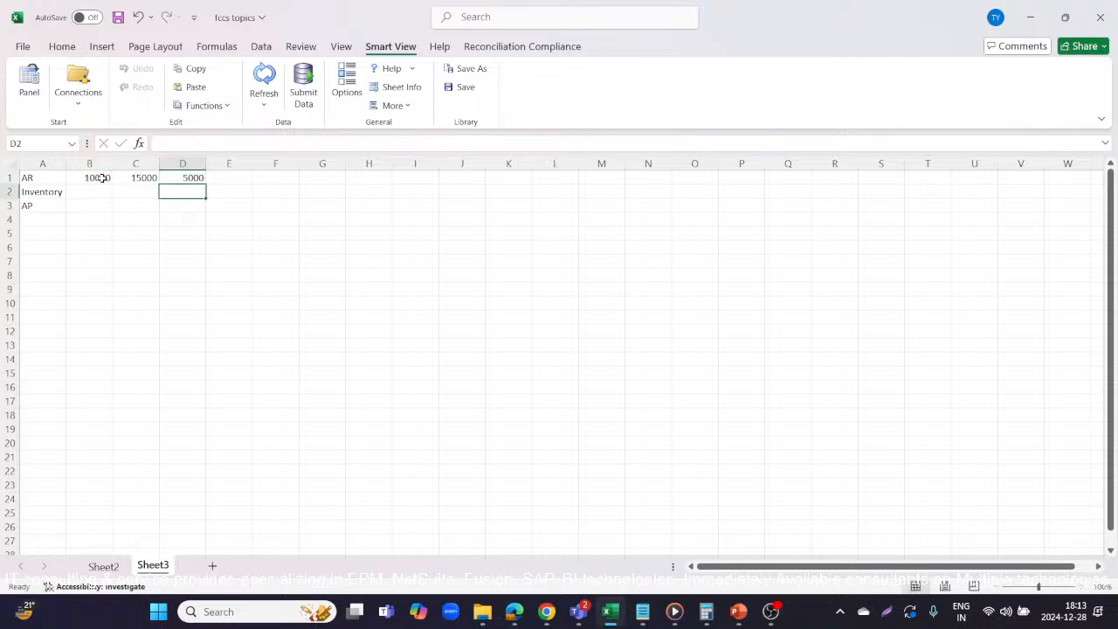
key("Up")
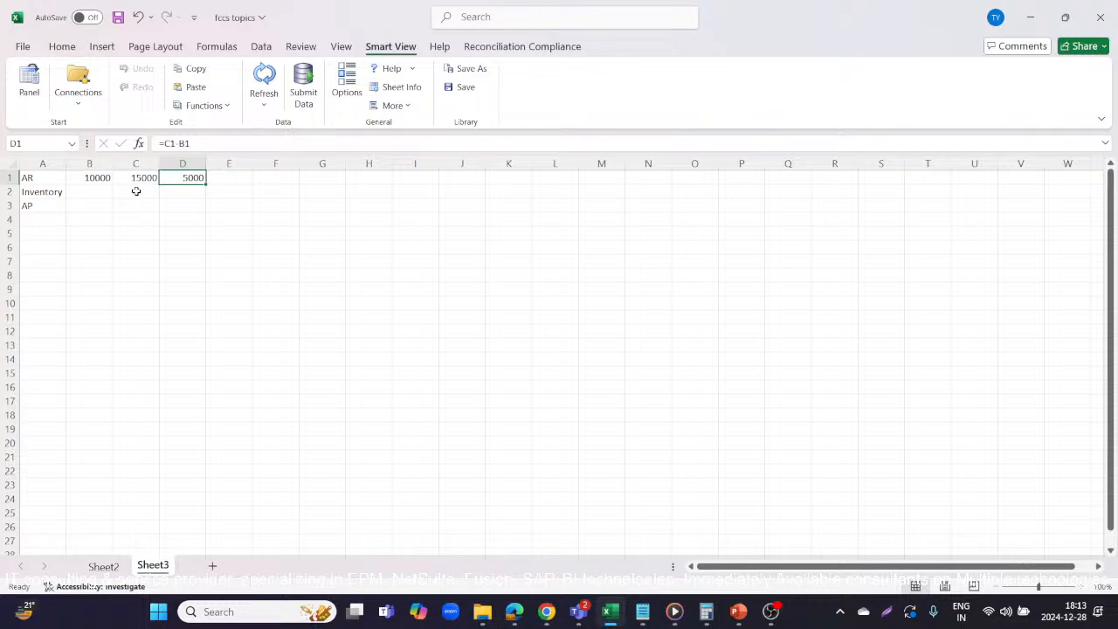
Step: Enter 7000 in B2 and 16000 in C2 for Inventory
double_click(91, 189)
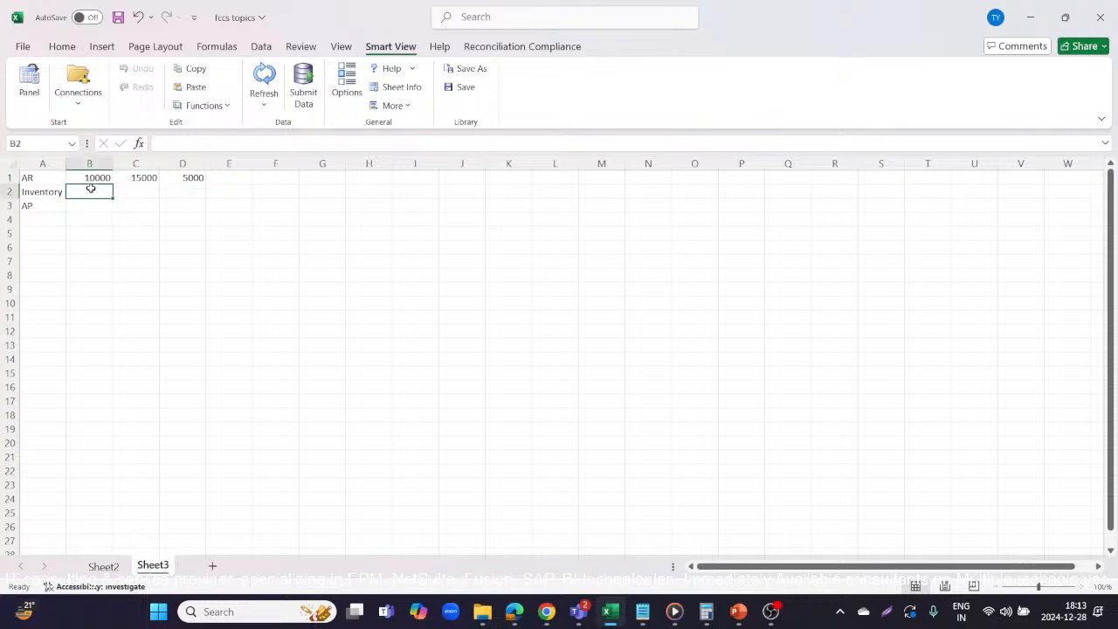
type("55000")
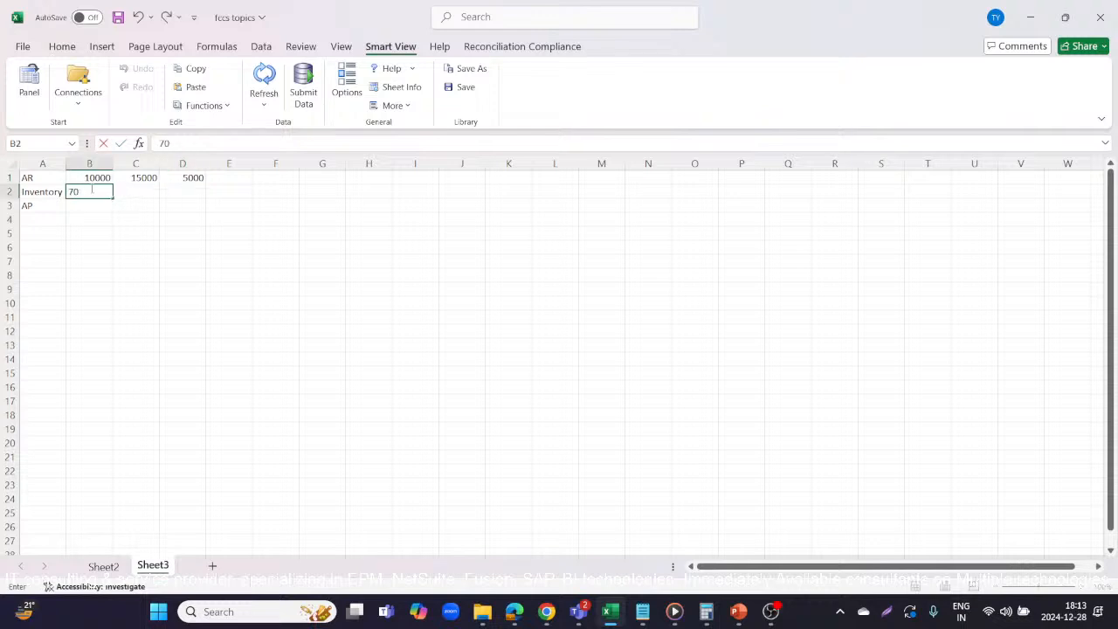
key("Tab")
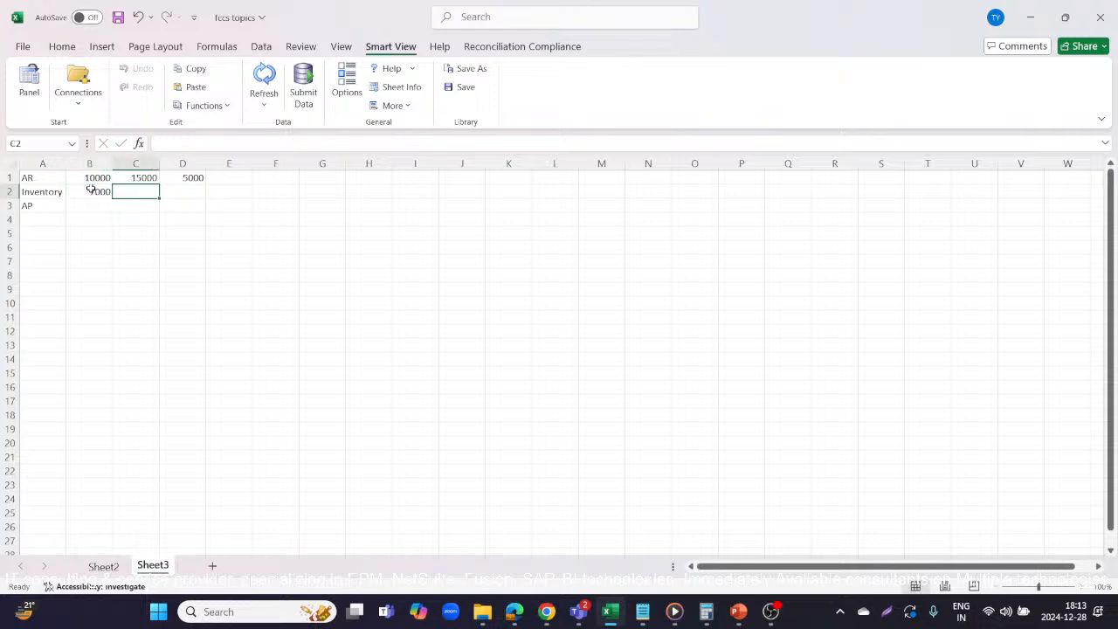
type("1")
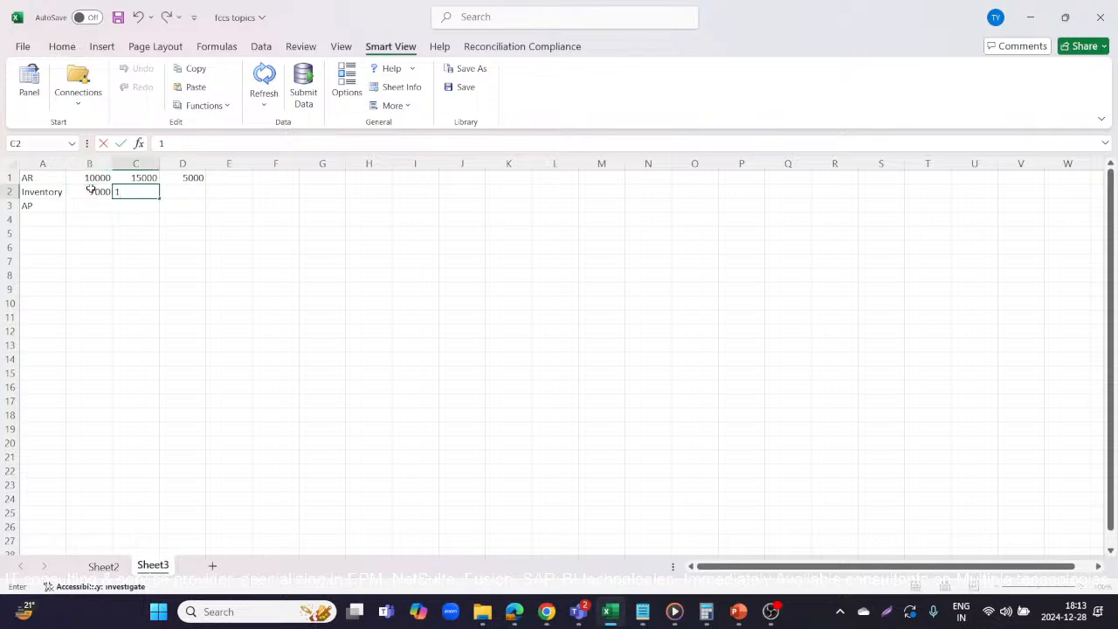
type("5")
key("BackSpace")
type("6000")
key("Tab")
Step: Calculate the Inventory change in D2 with the formula =C2-B2
type("=")
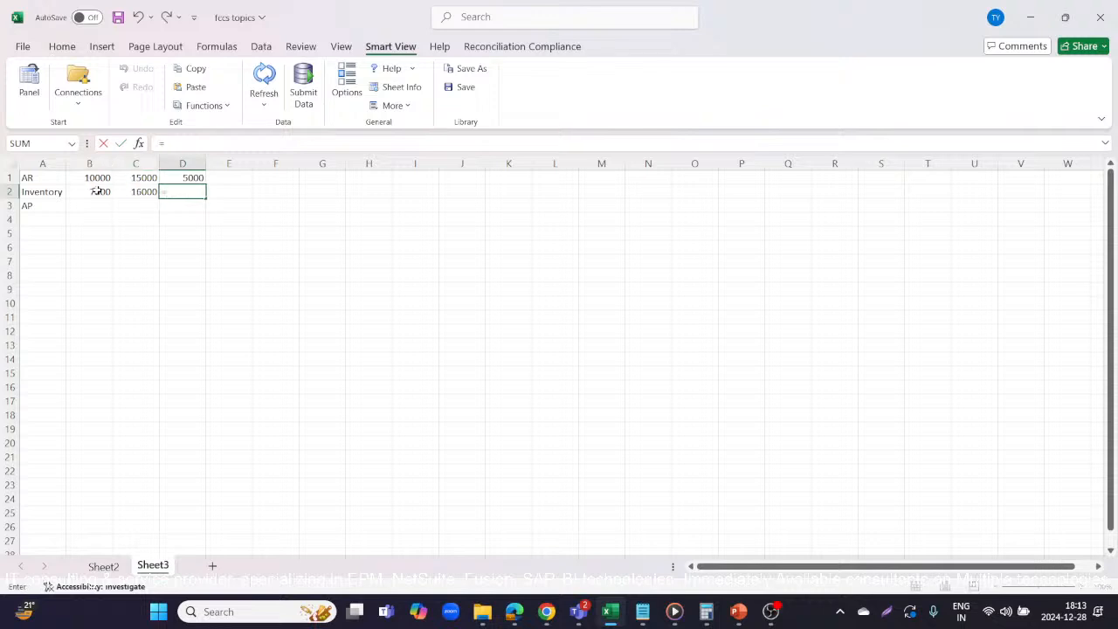
left_click(118, 191)
type("-")
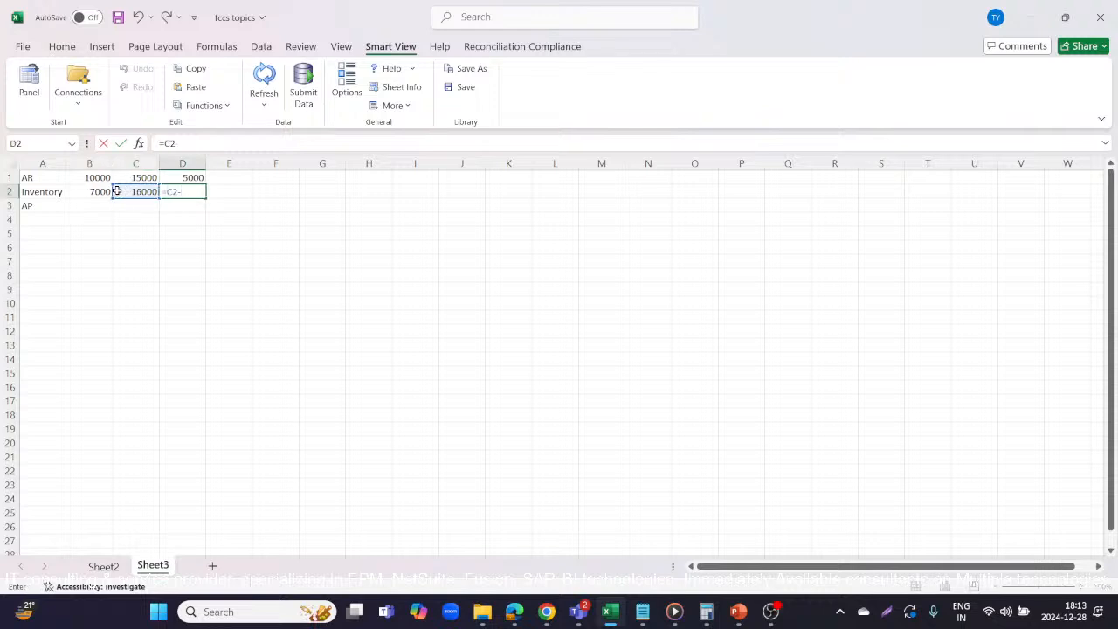
left_click(104, 191)
key("Return")
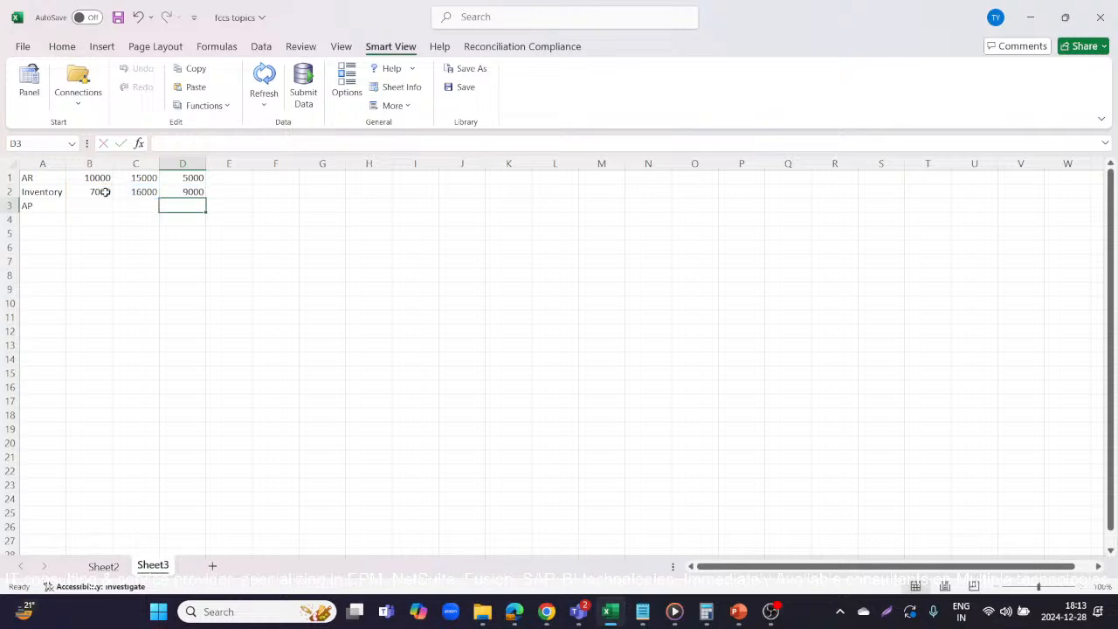
left_click(190, 193)
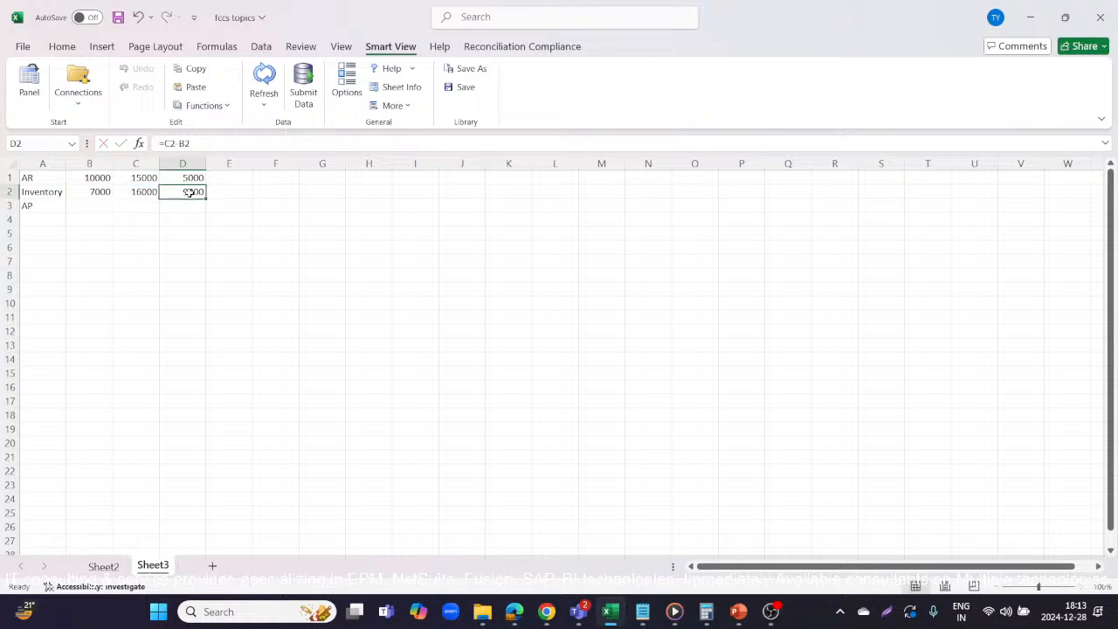
left_click(187, 163)
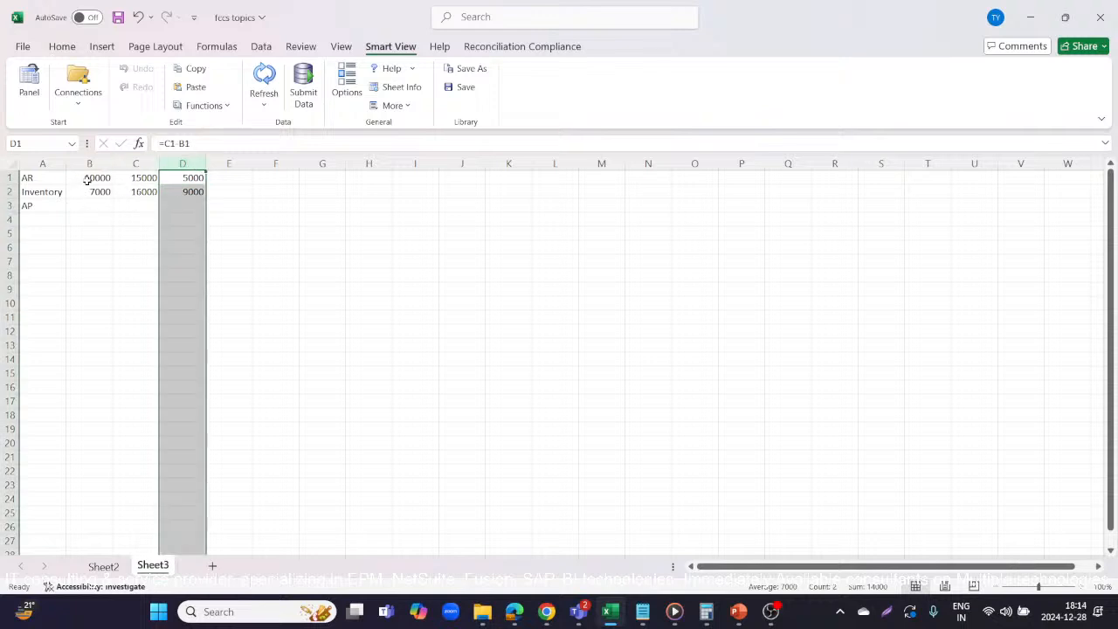
Step: Enter 4000 in B3 and 4500 in C3 for AP
left_click(88, 208)
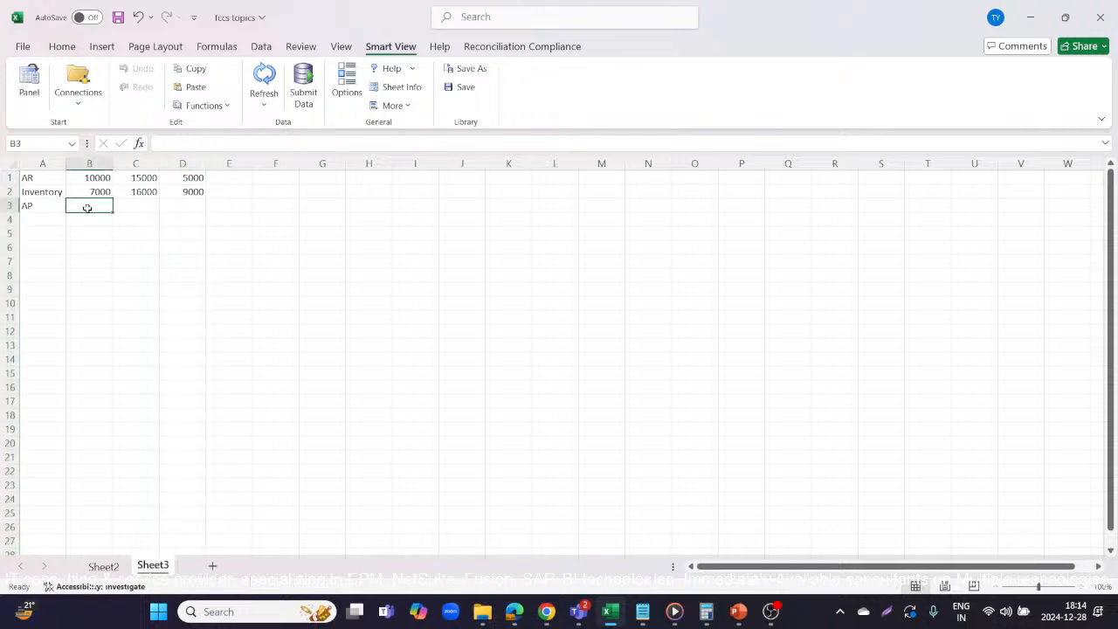
type("4000")
key("Tab")
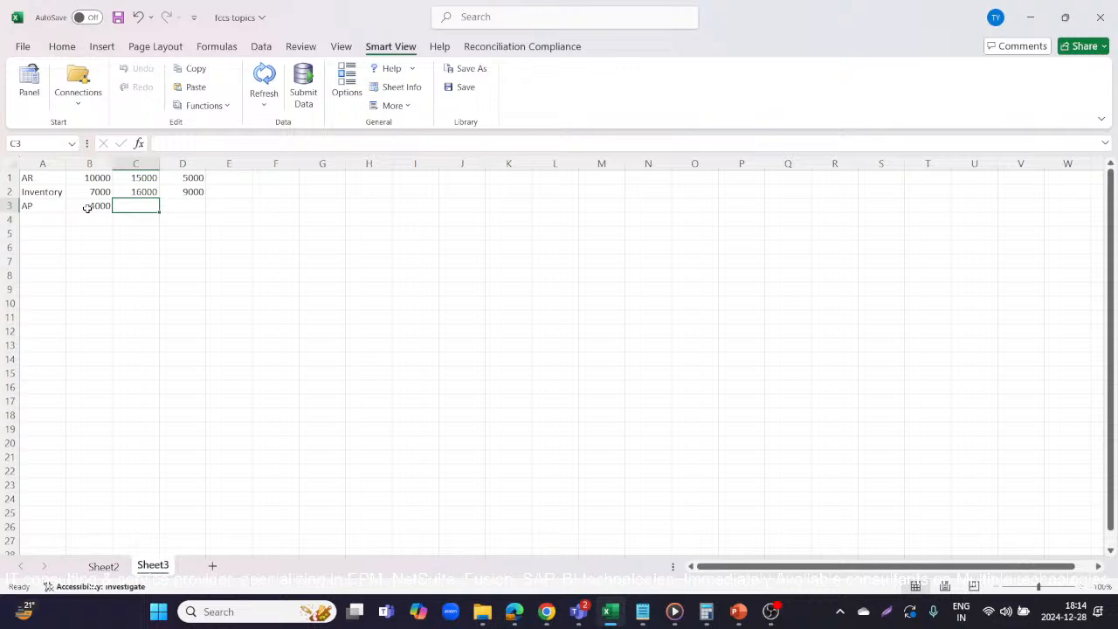
type("4500")
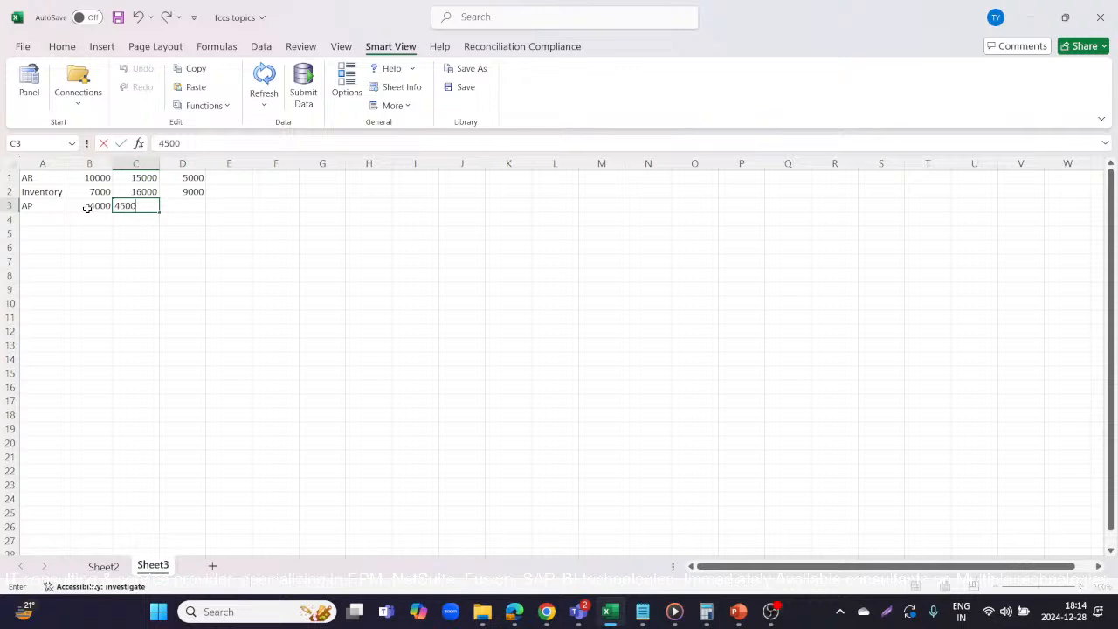
key("Tab")
left_click(95, 207)
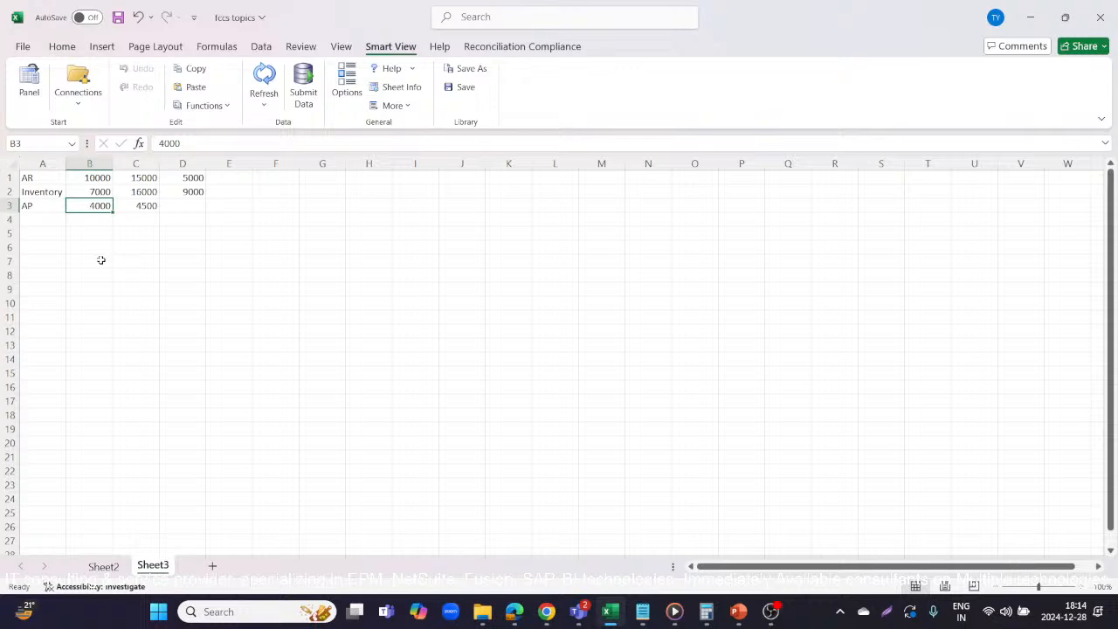
left_click(129, 208)
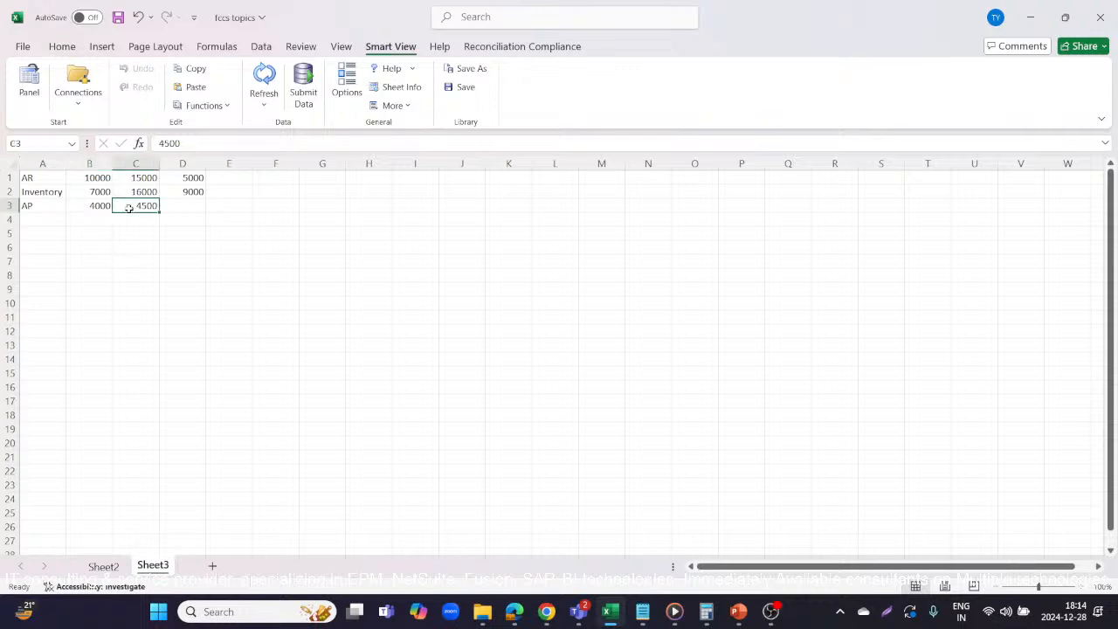
Step: Enter 500 in D3 as the AP change
left_click(187, 205)
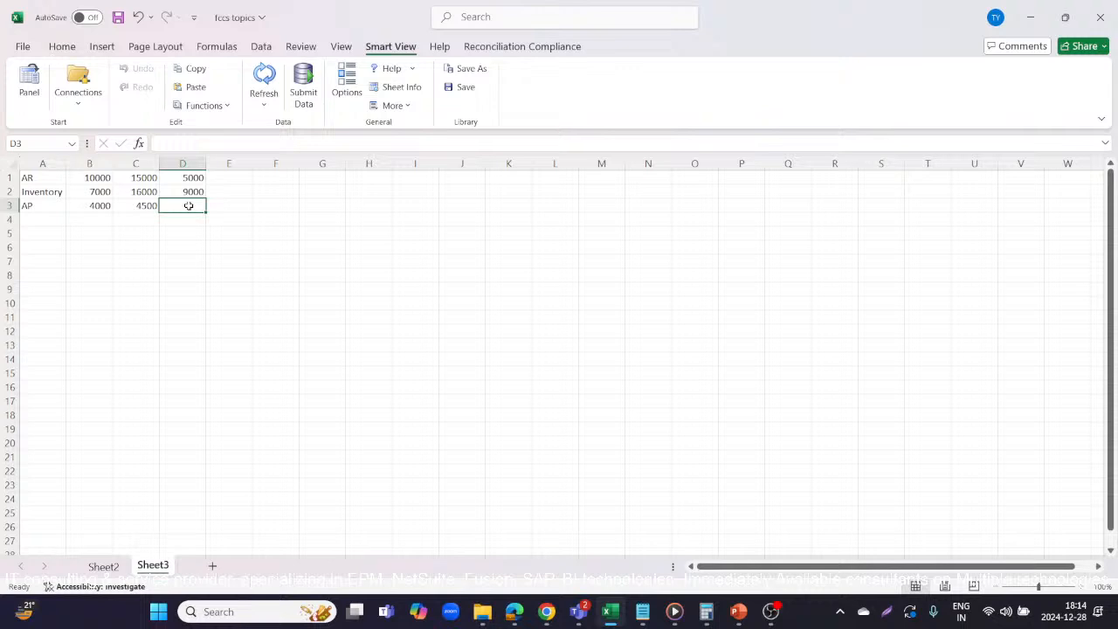
type("5")
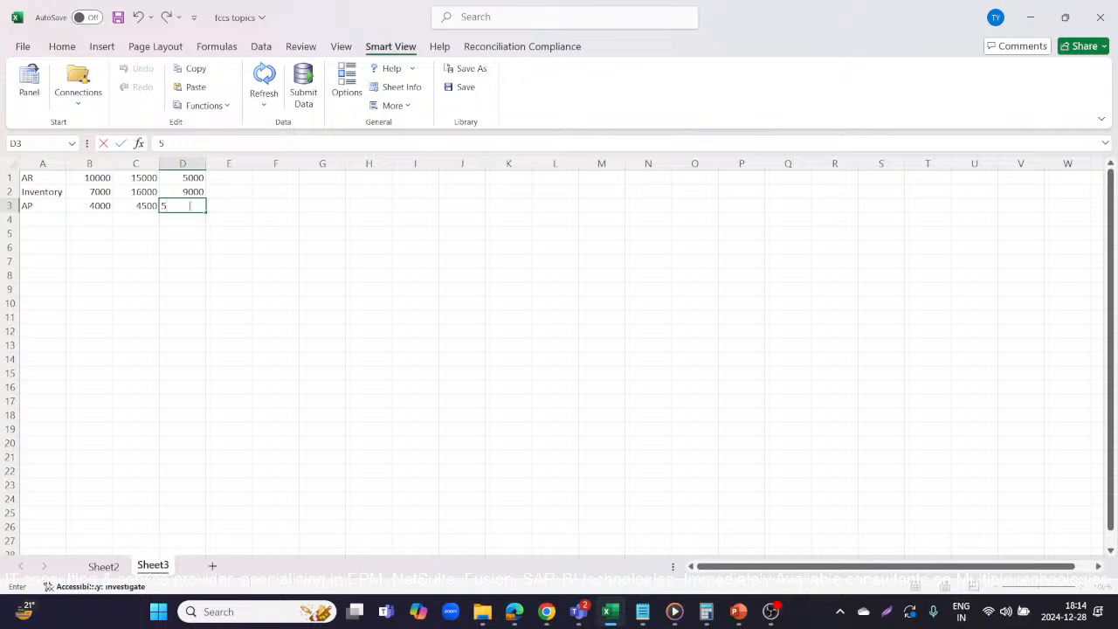
type("00")
key("Return")
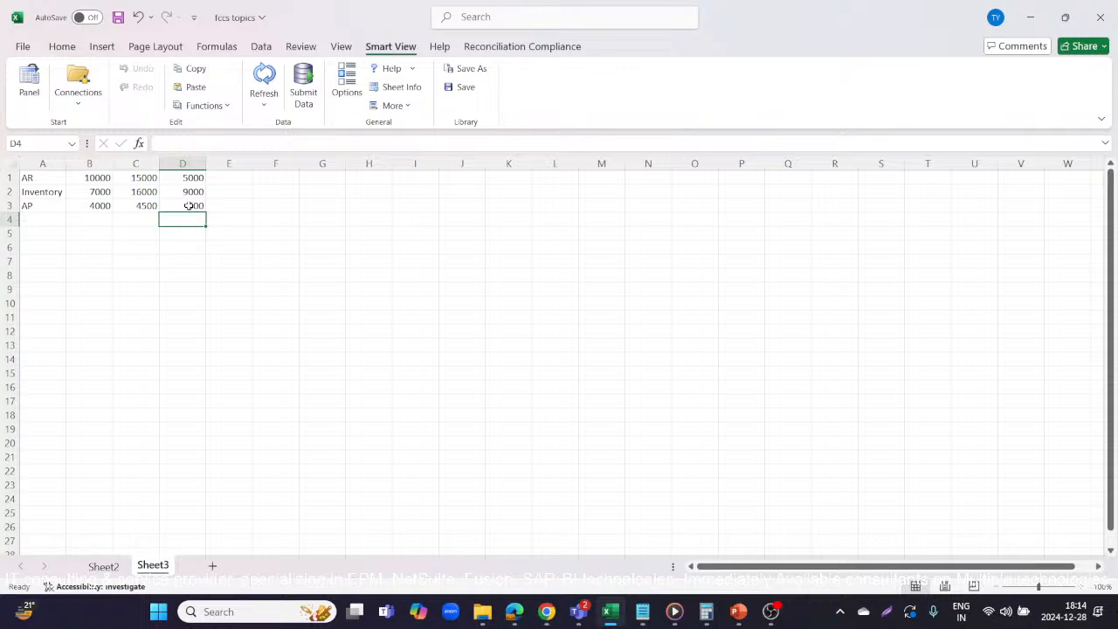
left_click(220, 247)
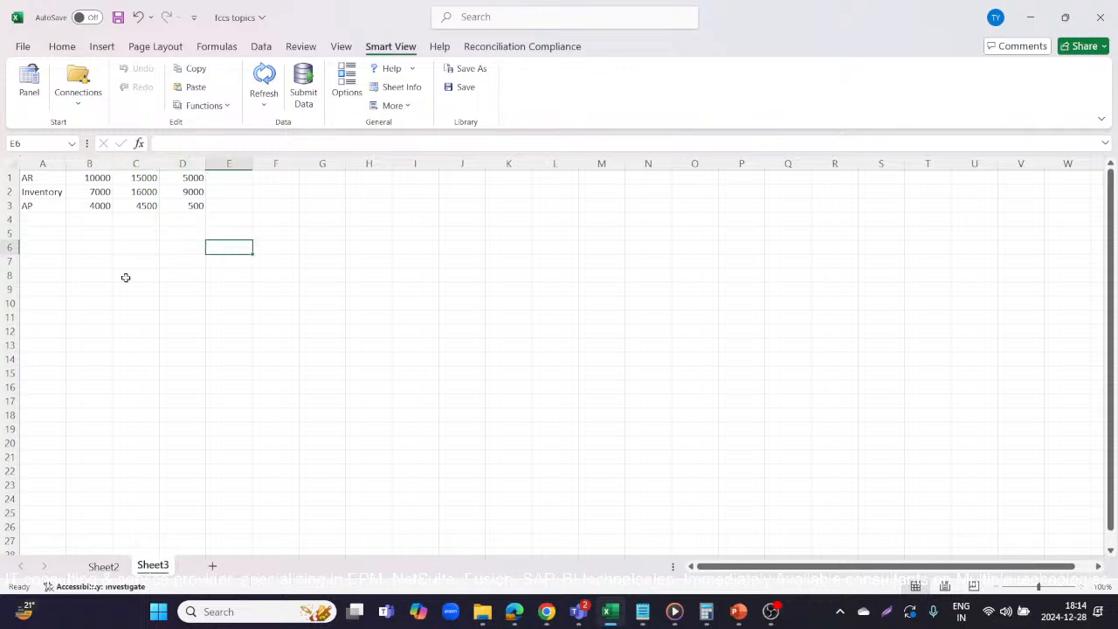
Step: Insert a blank row above the AR row to hold column headings
left_click(47, 263)
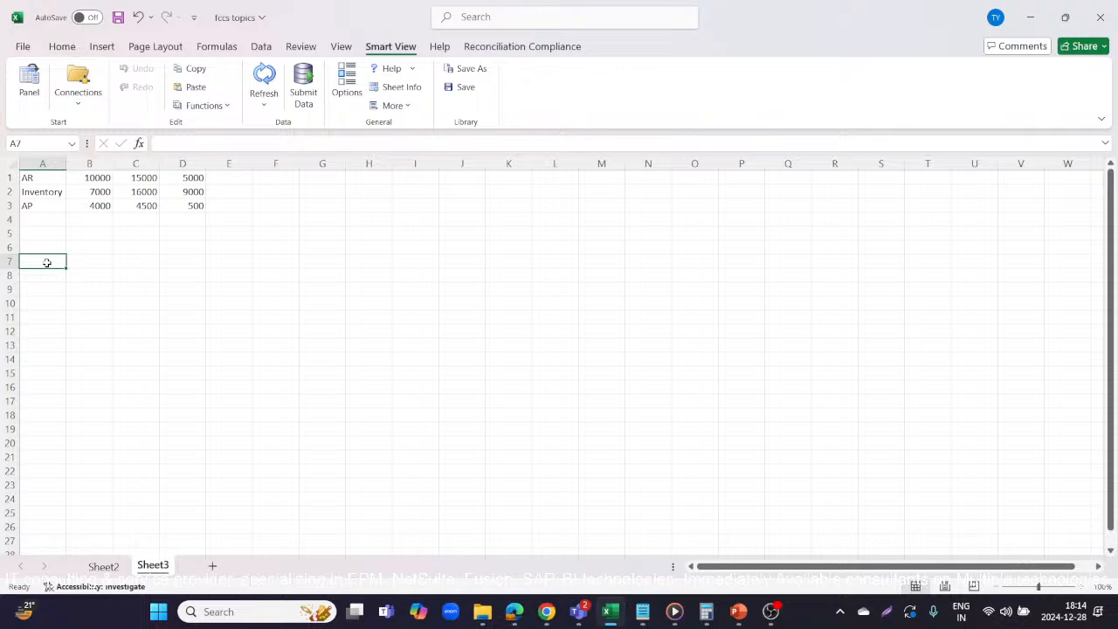
left_click(80, 179)
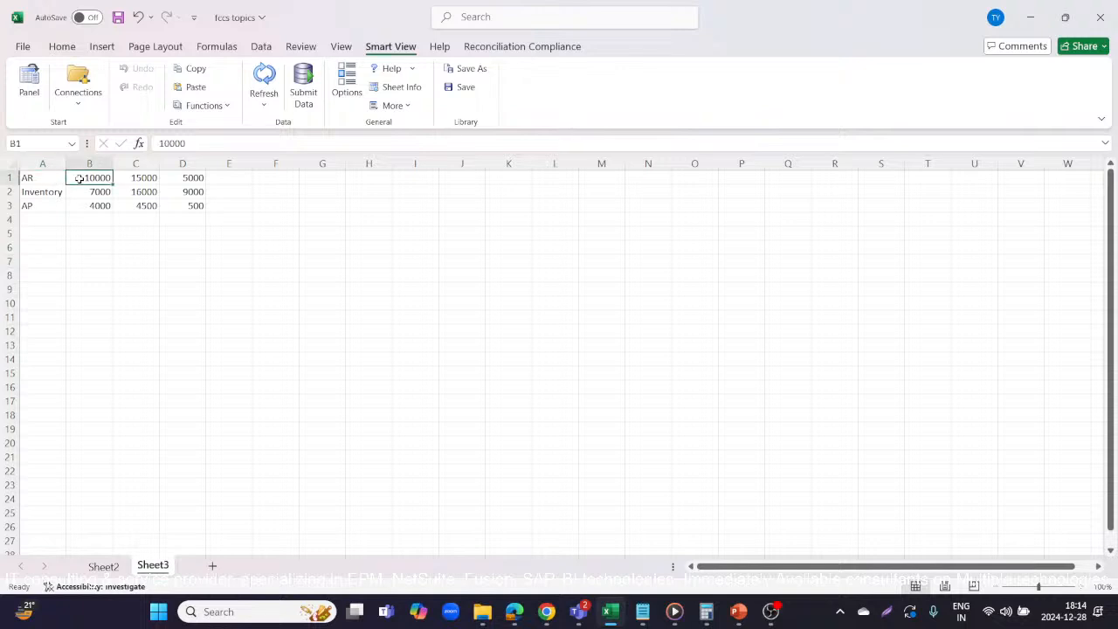
left_click(7, 177)
right_click(7, 179)
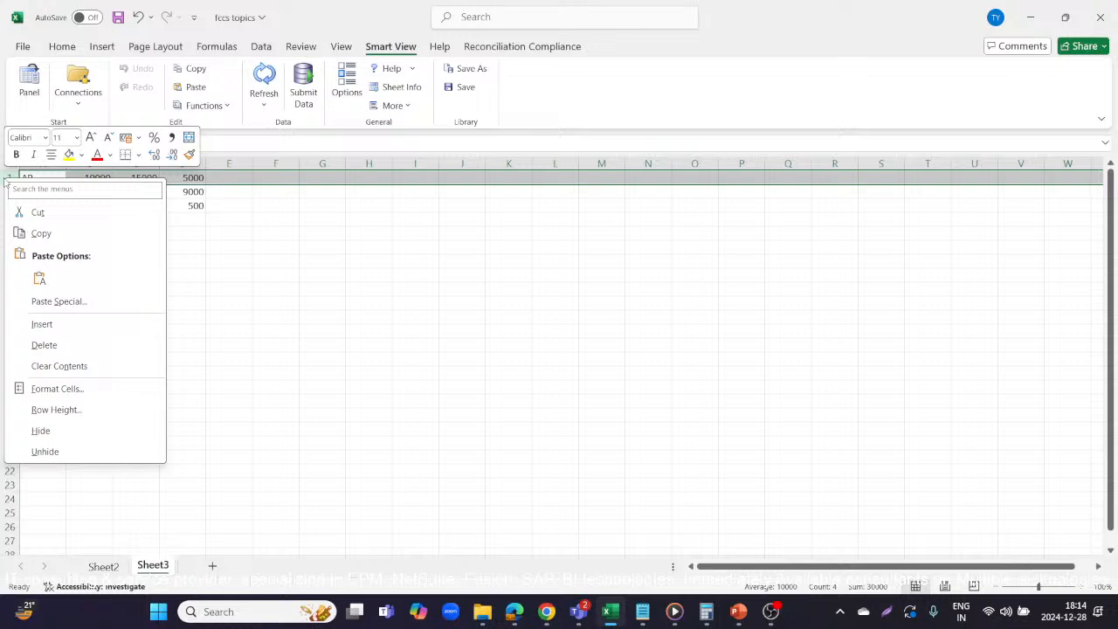
left_click(42, 322)
Step: Enter the period headings Jan'24 in B1 and Feb'24 in C1
left_click(89, 176)
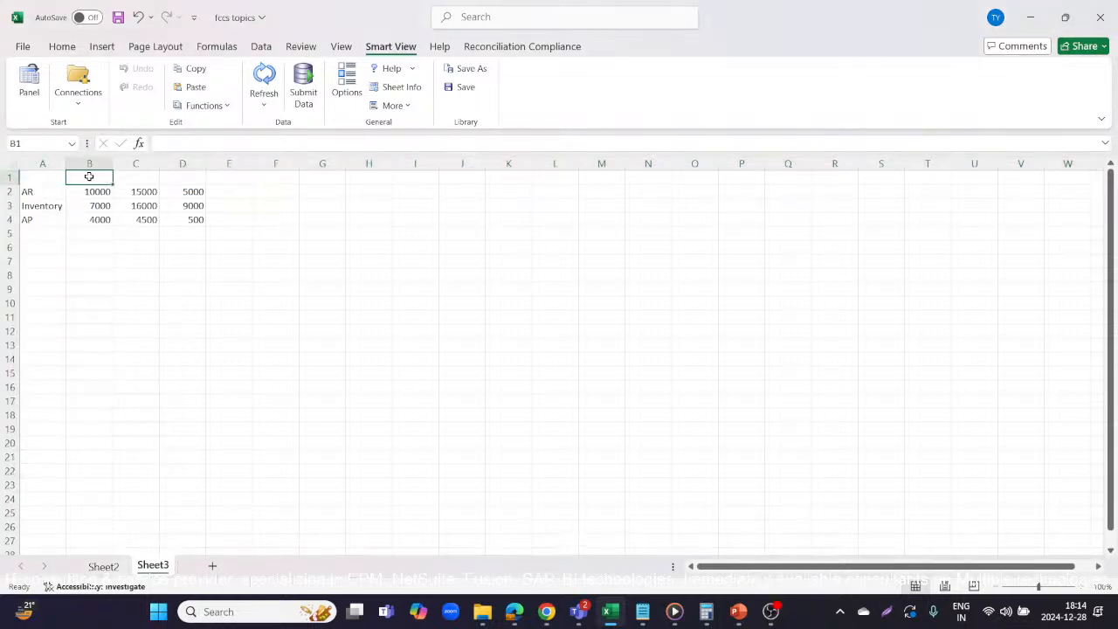
type("Jan'24")
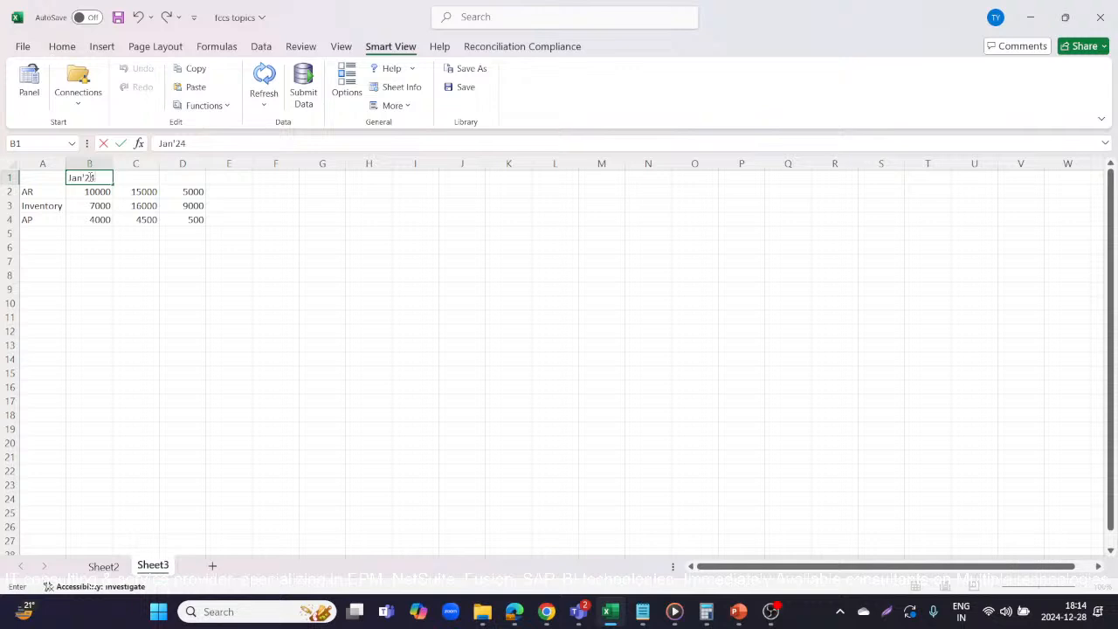
key("Tab")
type("Fr")
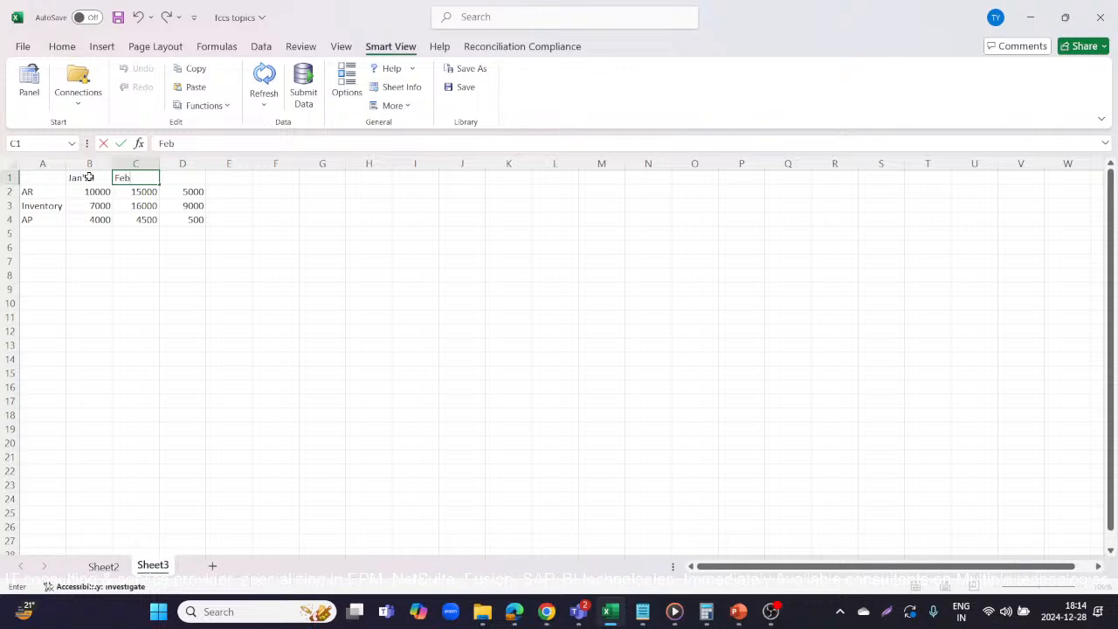
type("b'24")
key("Return")
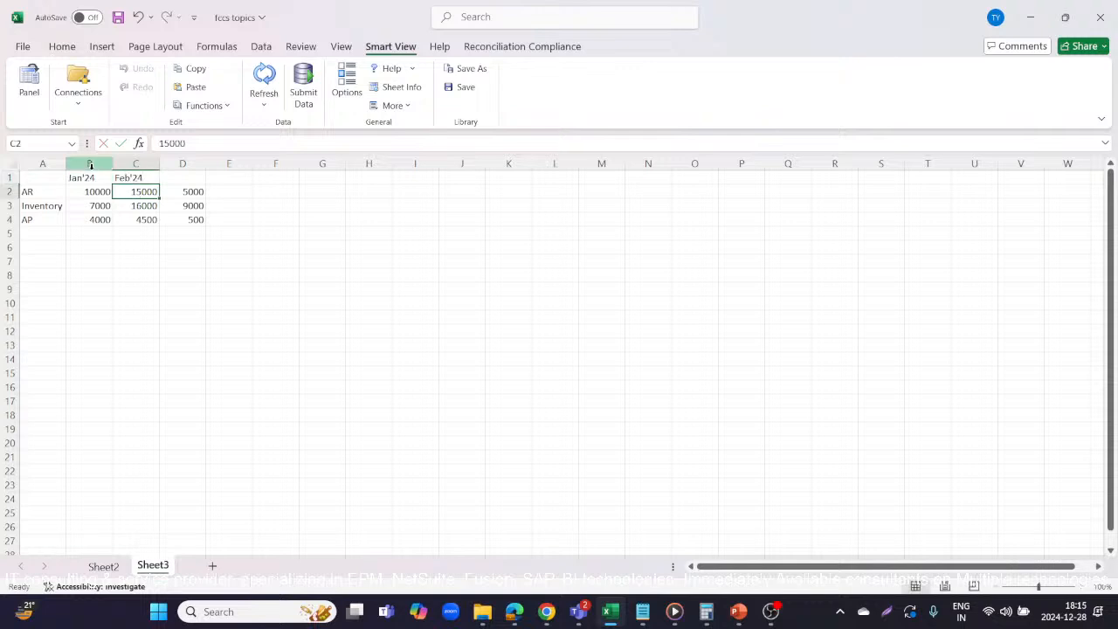
left_click(89, 165)
left_click(126, 165)
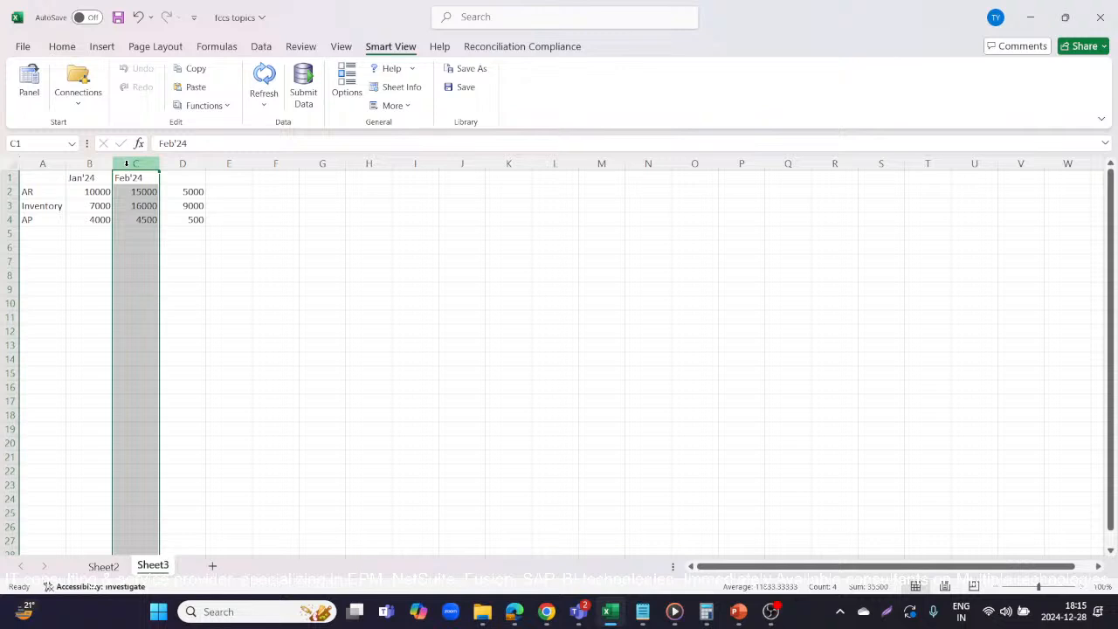
left_click(84, 200)
Step: Enter the heading "change" in D1 above the calculated differences
left_click(182, 177)
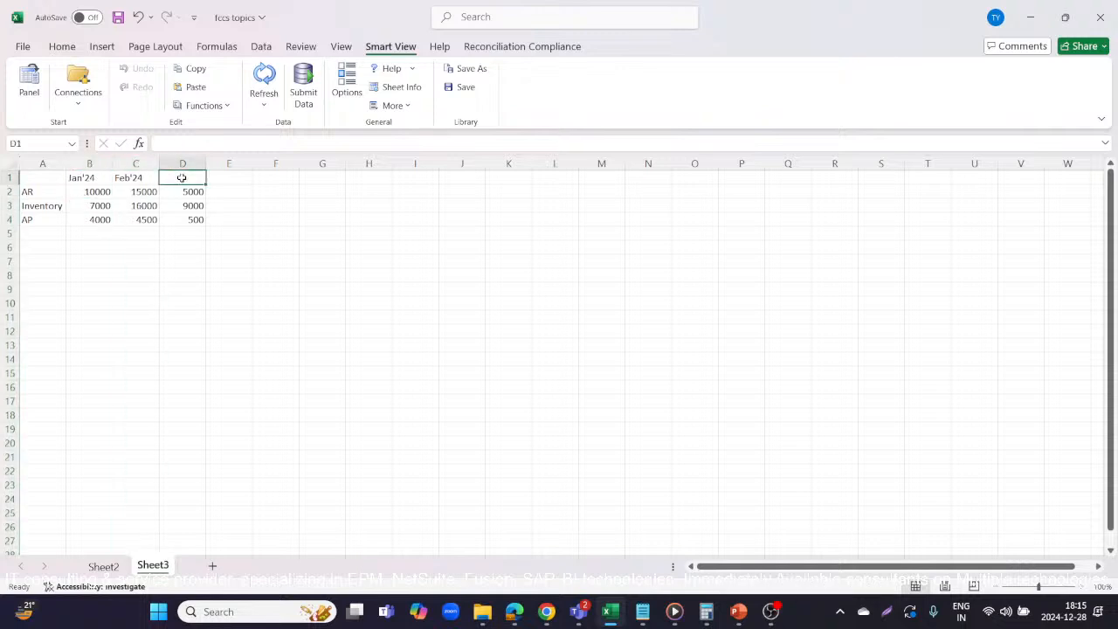
type("chan")
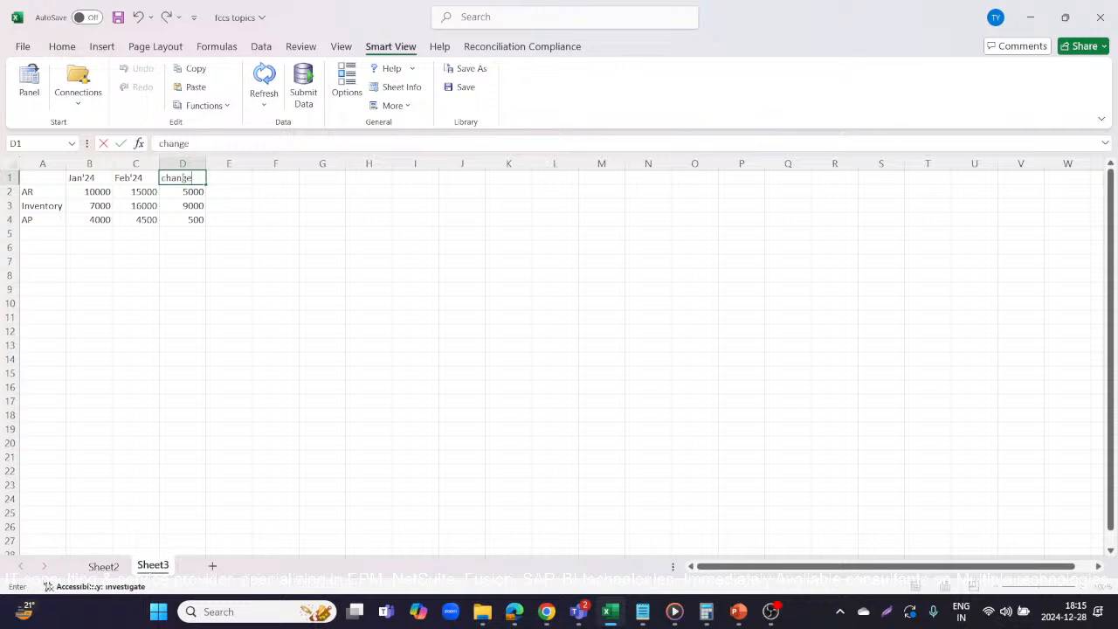
type("ge")
left_click(230, 272)
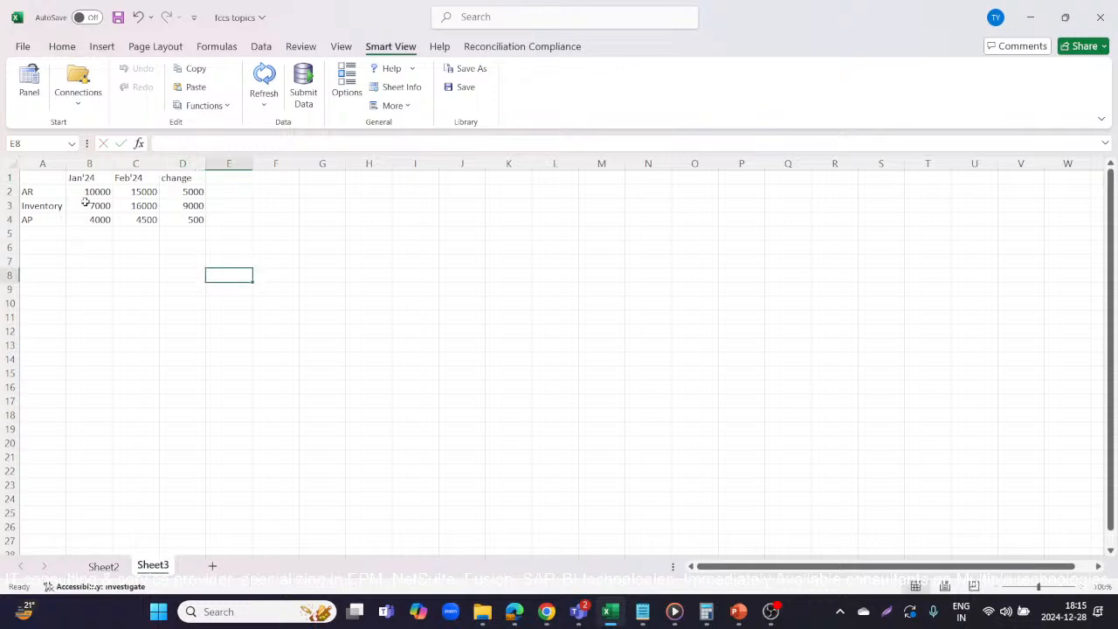
left_click(94, 164)
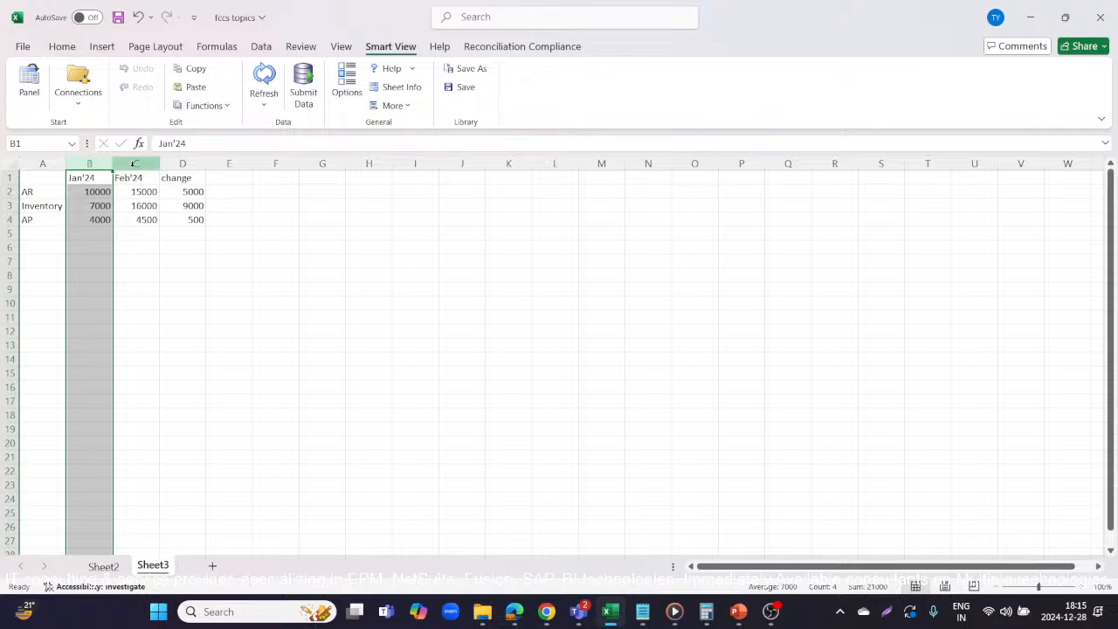
left_click(133, 164)
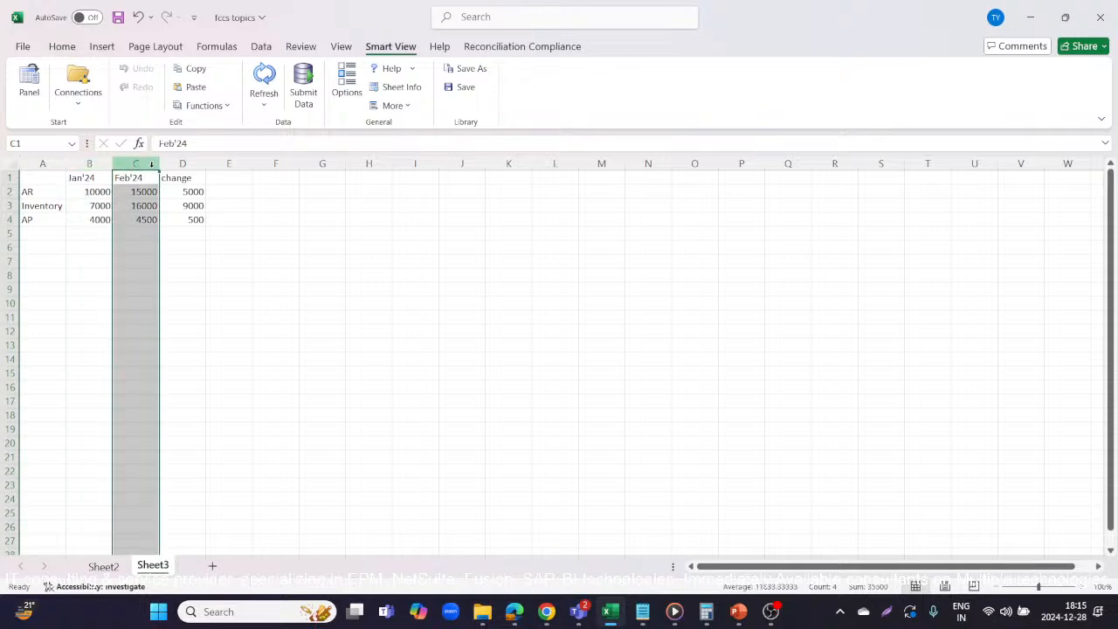
left_click(179, 164)
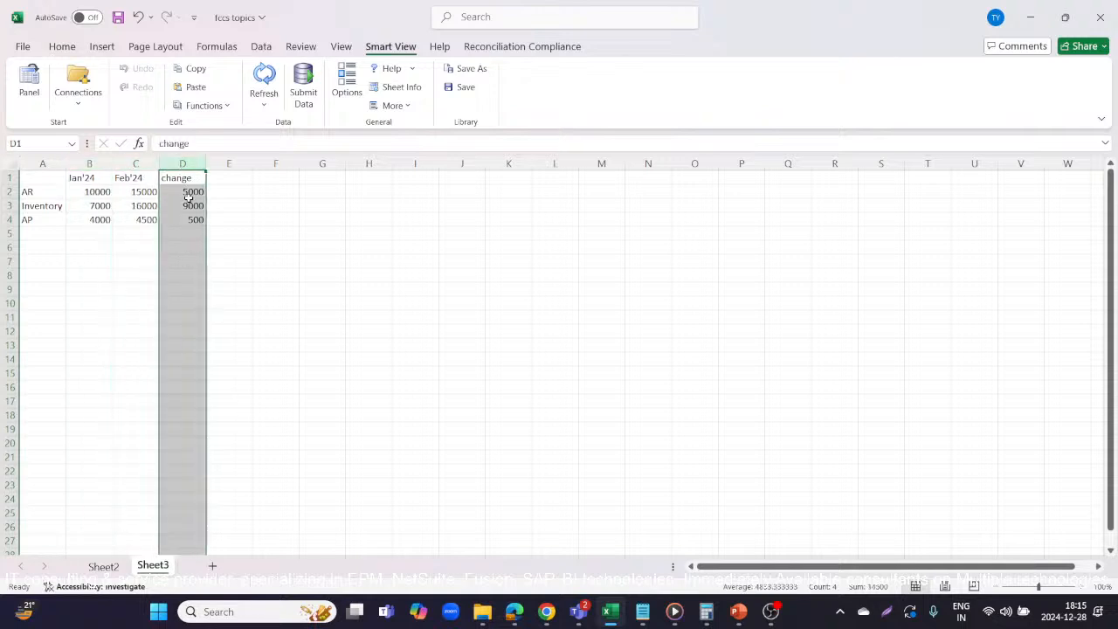
Step: Enter the label "change in AR" in A7, below the AR, Inventory and AP table
left_click(48, 261)
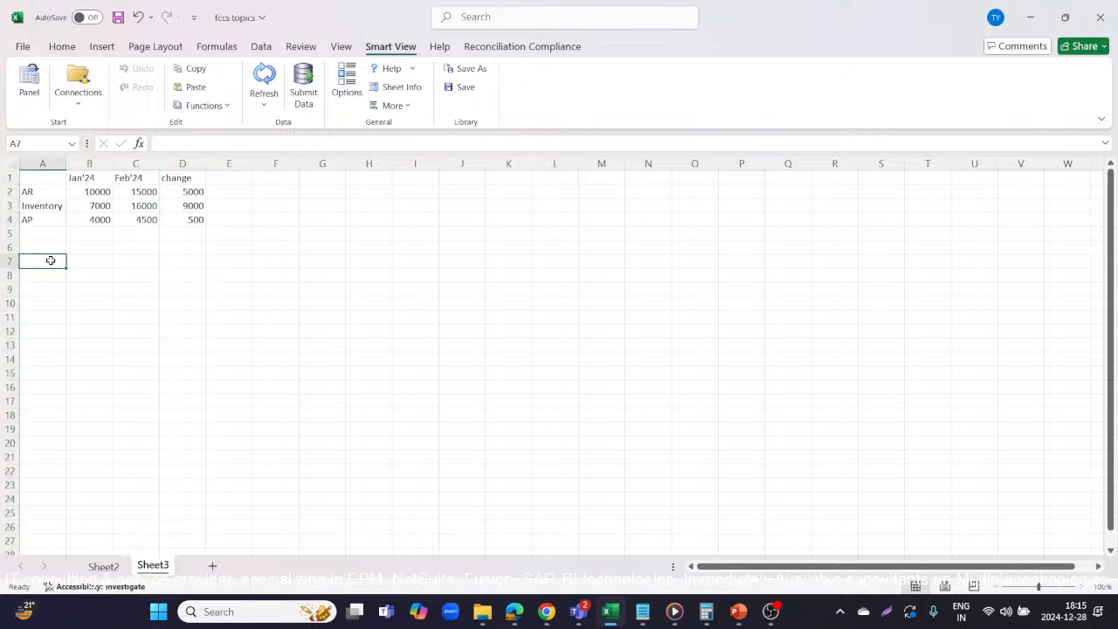
type("change")
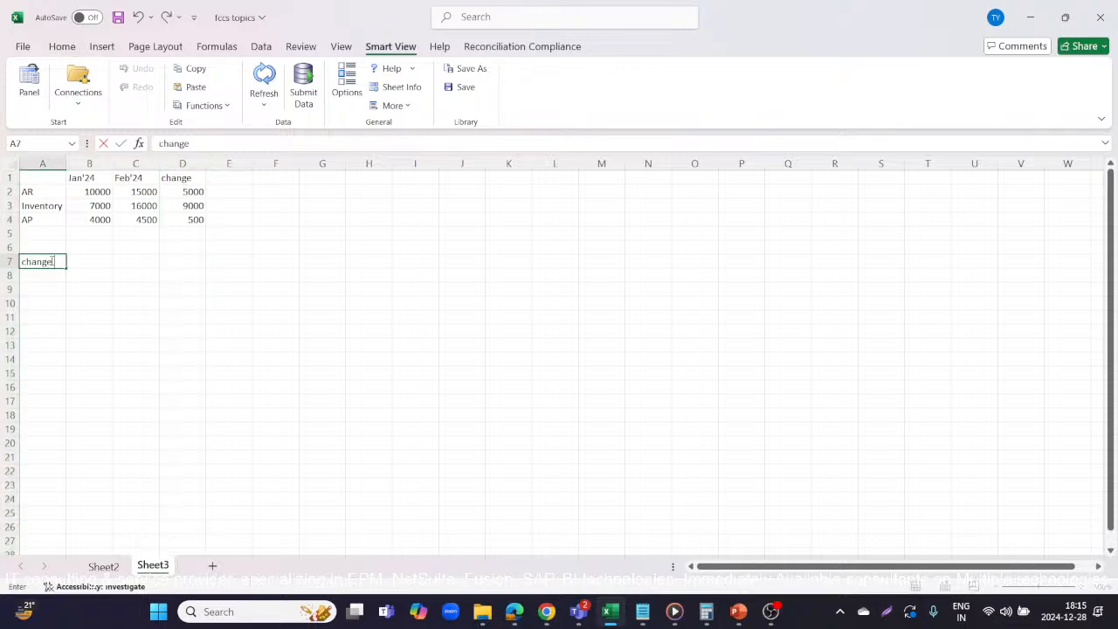
type(" in AR")
key("Return")
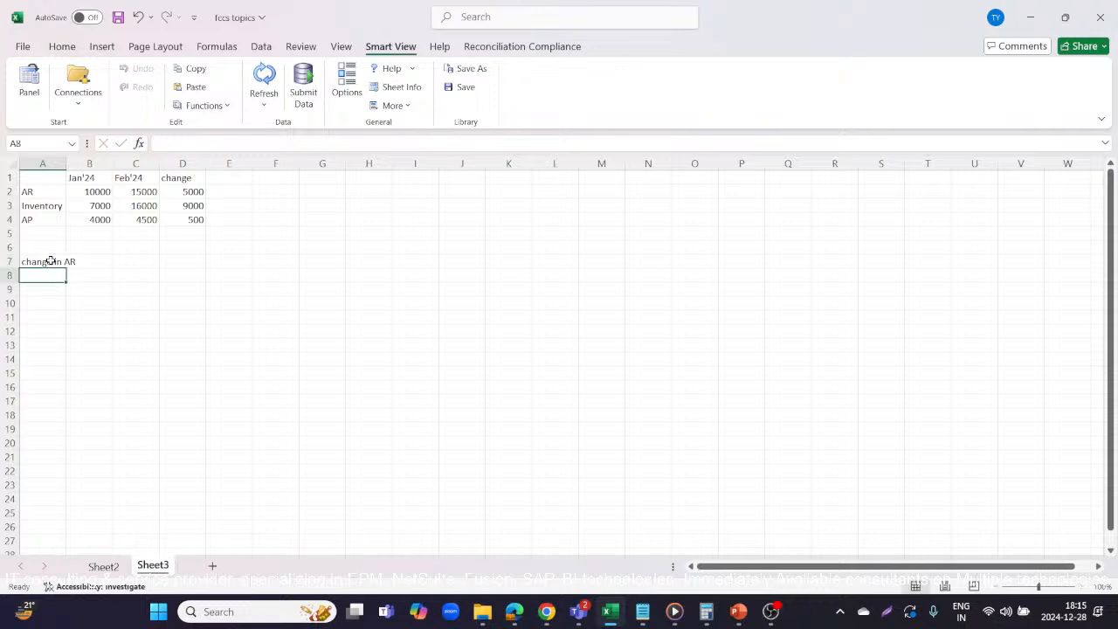
Step: Enter the label "Change in inventory" in A8, below the change in AR label
type("C")
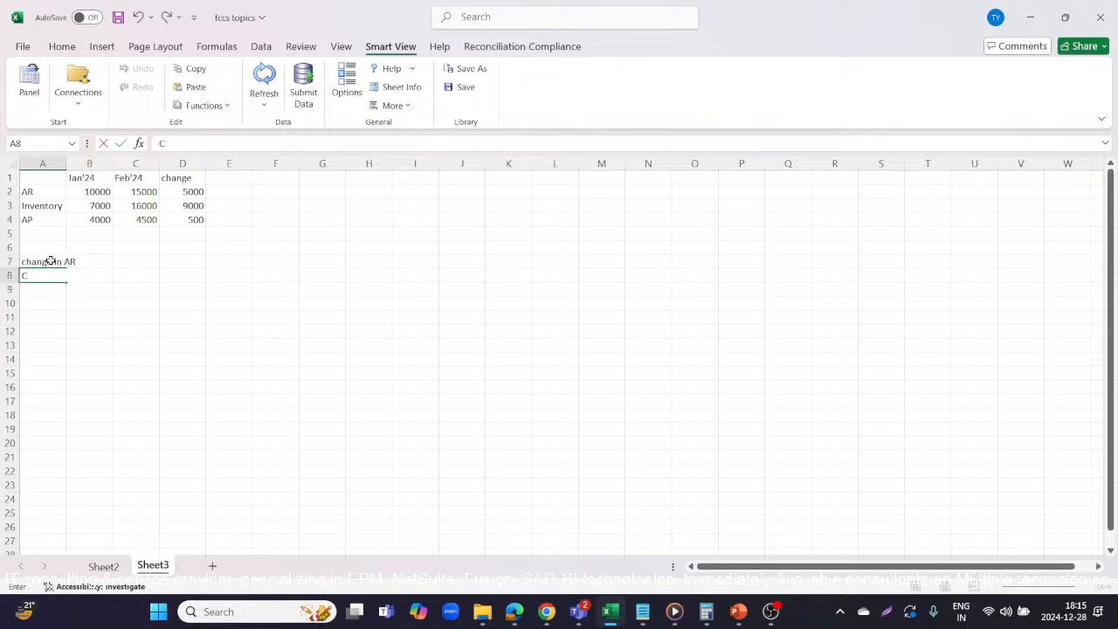
type("ahanege")
key("BackSpace")
key("BackSpace")
type("ge in inven")
key("Return")
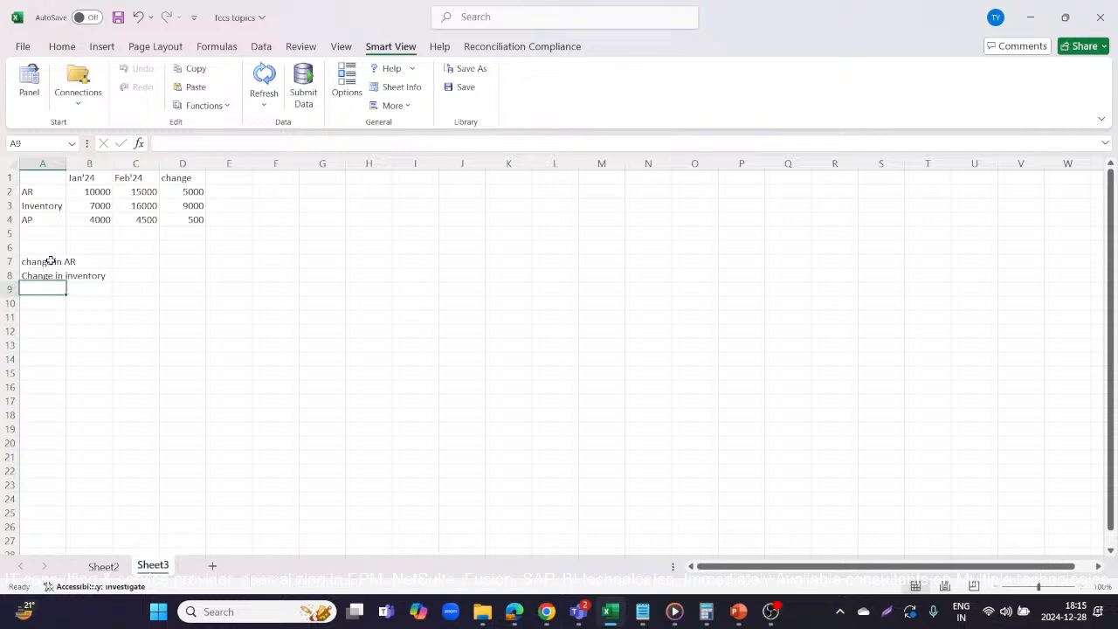
Step: Enter the label "change in AP" in A9
type("change")
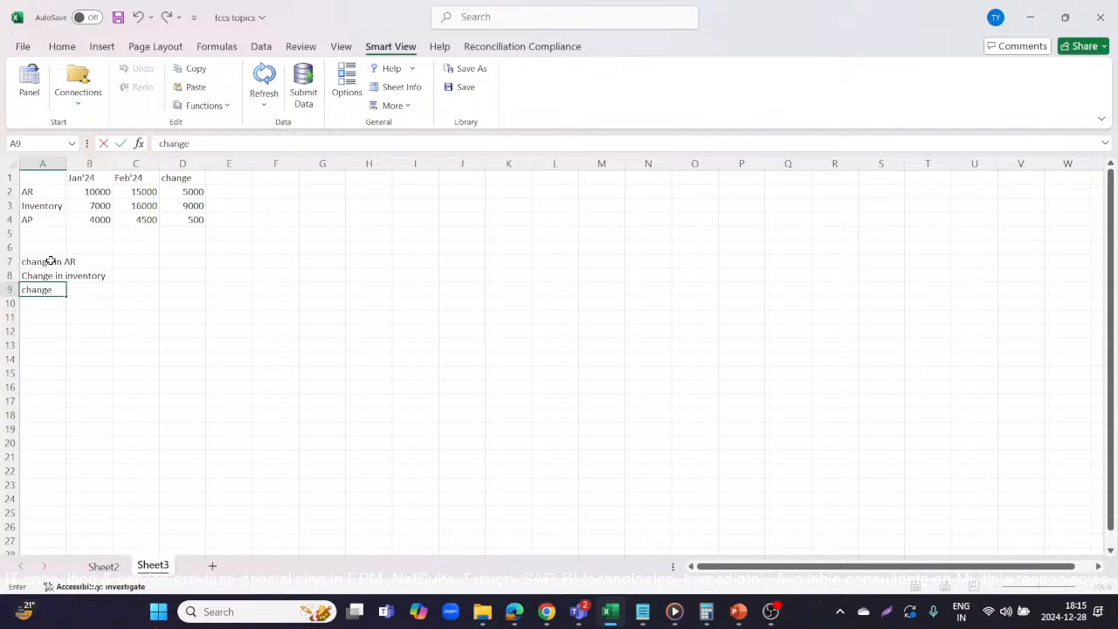
type(" in AP")
key("Tab")
Step: Enter 5000 in D7 as the change in AR amount
key("Tab")
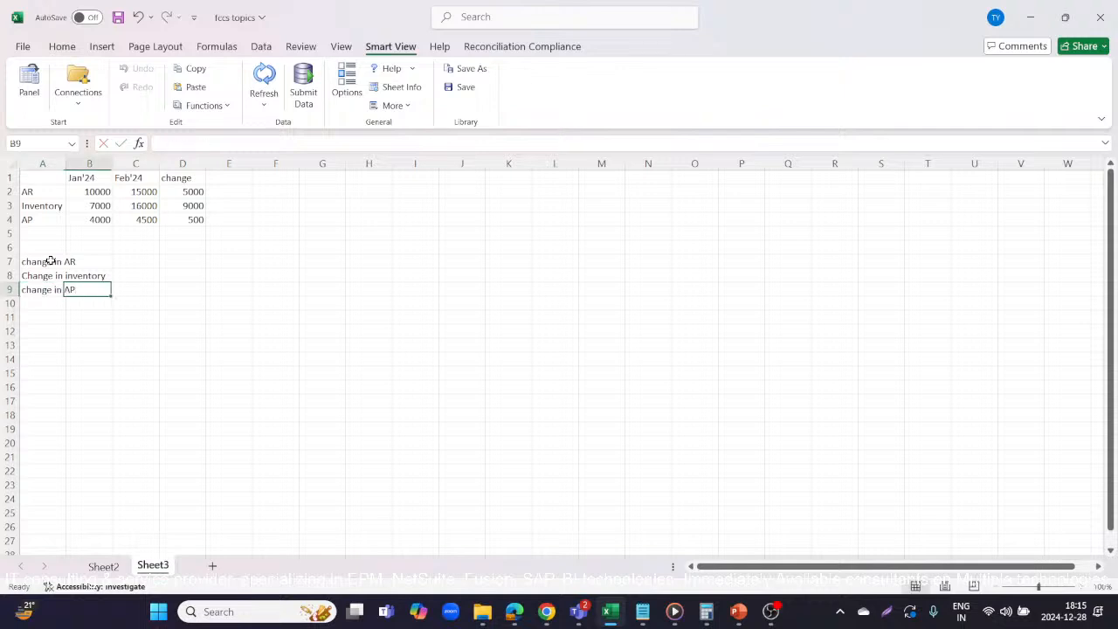
key("Tab")
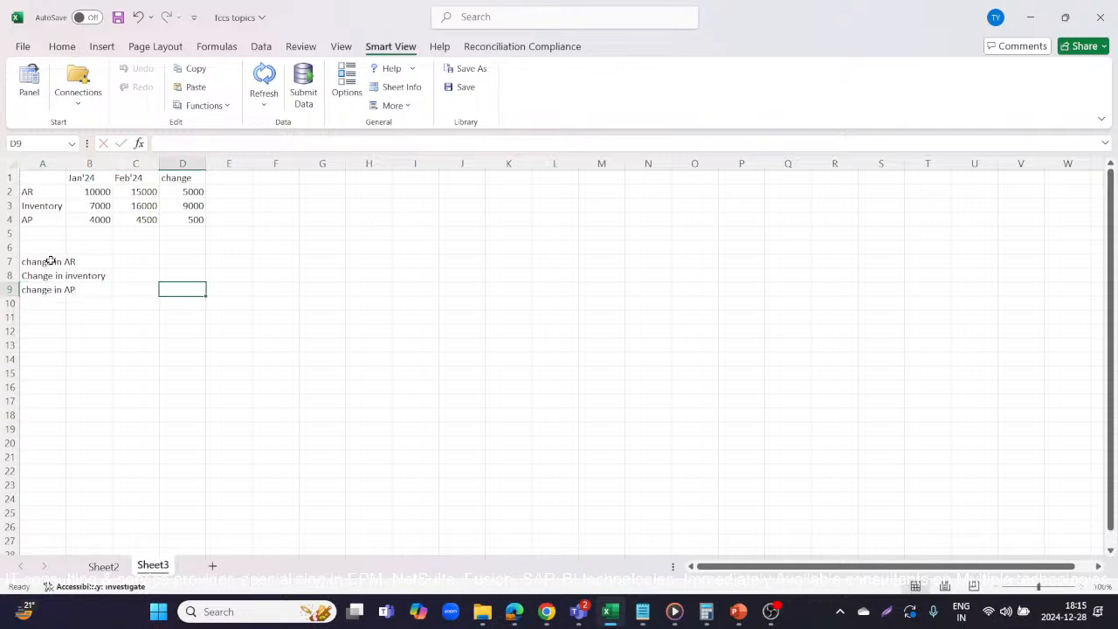
key("Up")
key("Up")
type("500")
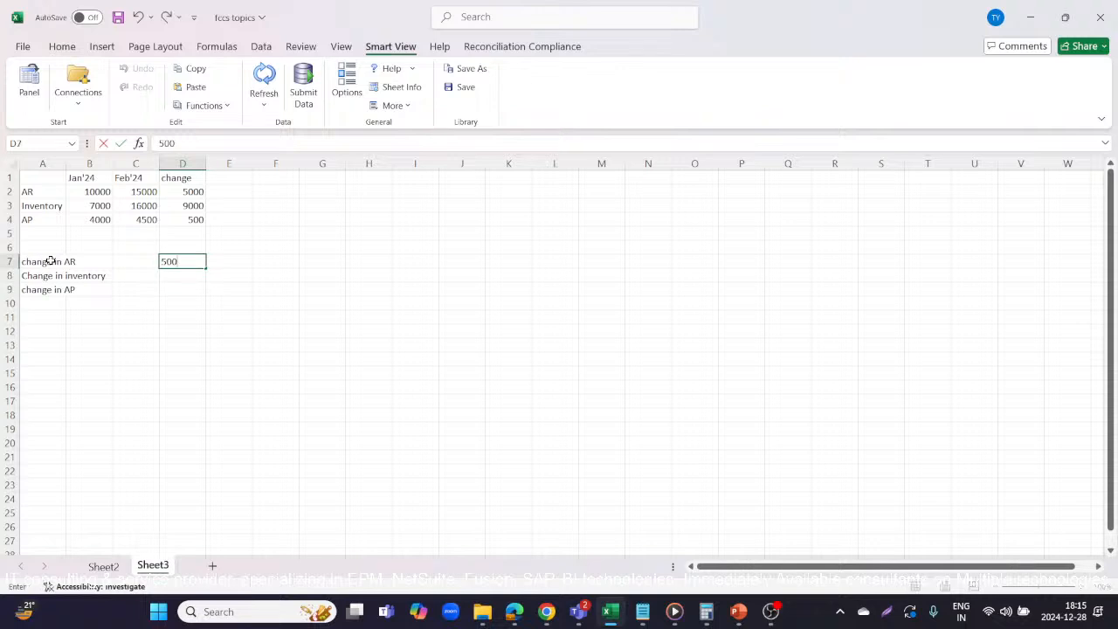
key("Return")
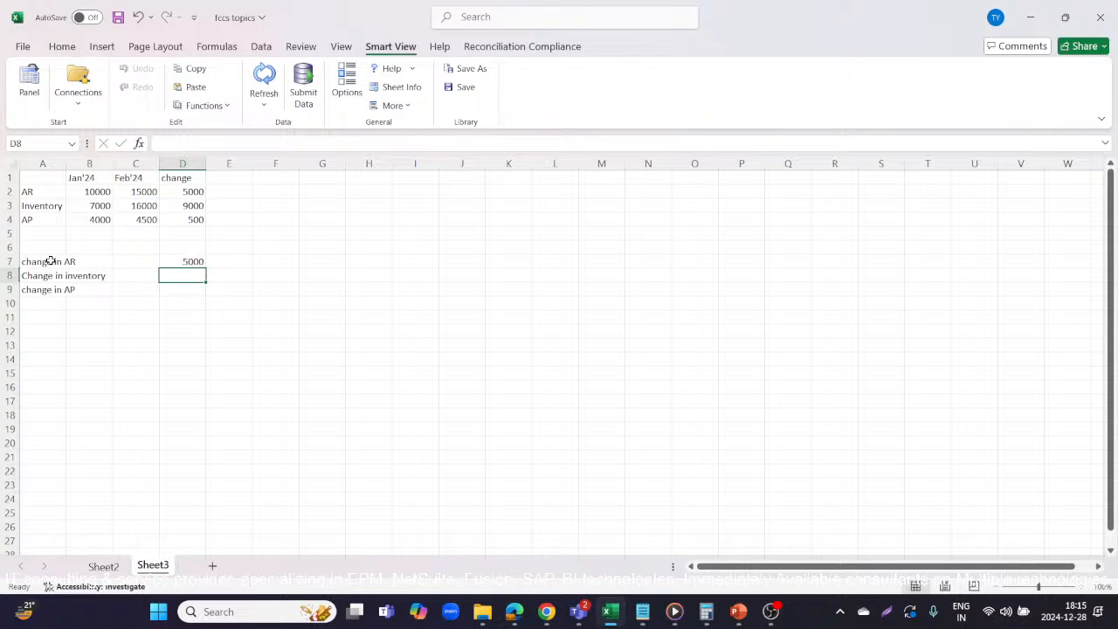
Step: Set the change in AR amount in D7 to -5000
left_click(91, 188)
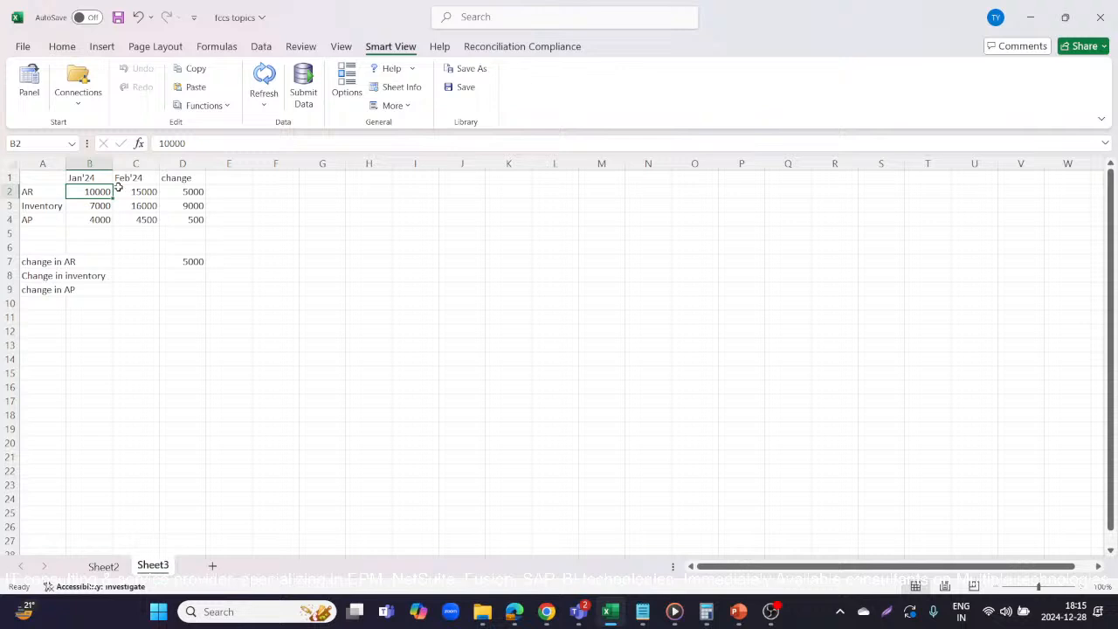
left_click(183, 260)
type("-5000")
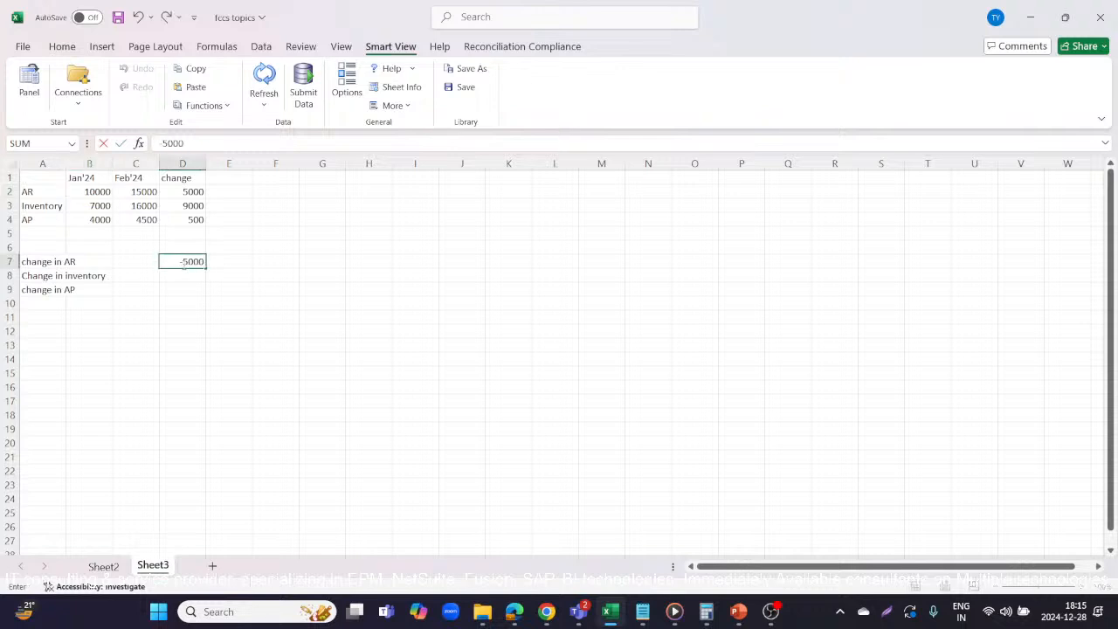
key("Return")
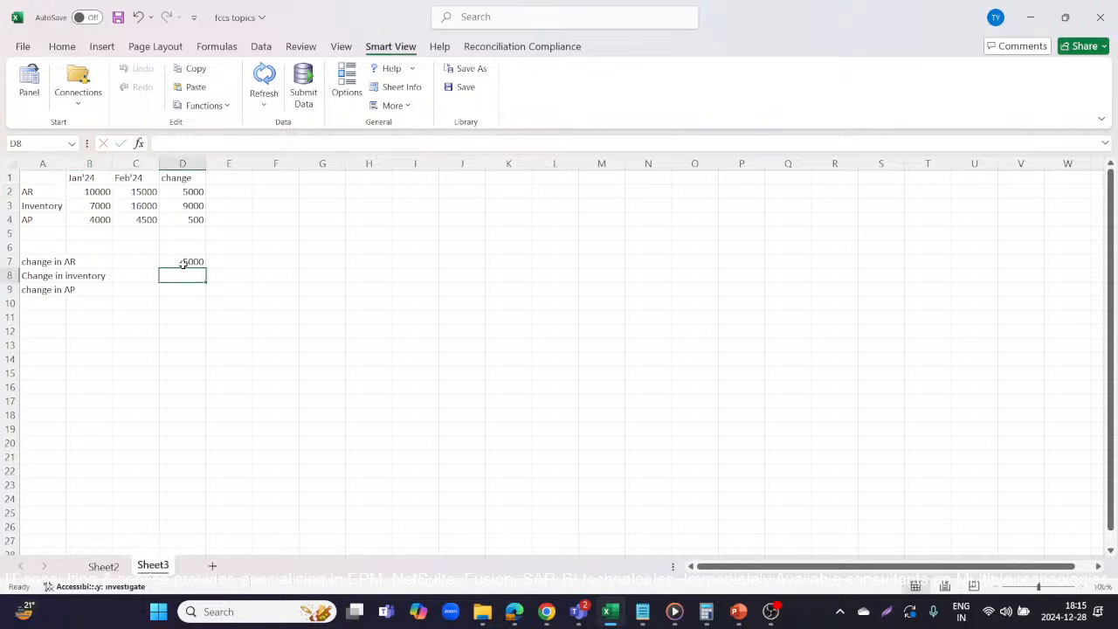
Step: Enter -9000 in D8 for the change in inventory and 500 in D9 for the change in AP
type("-9000")
key("Return")
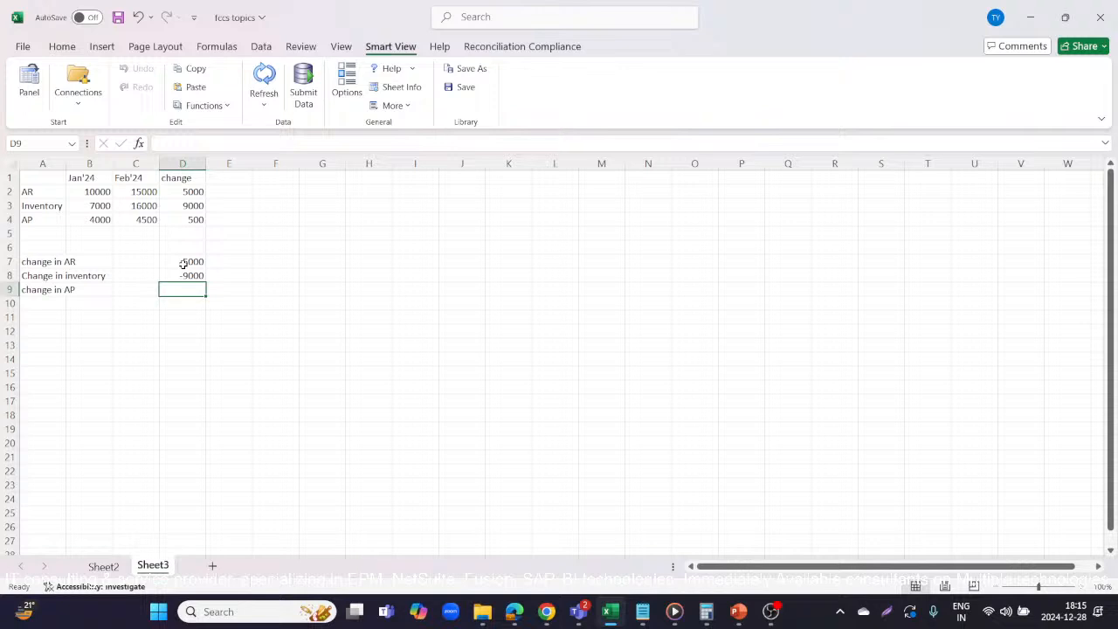
type("500")
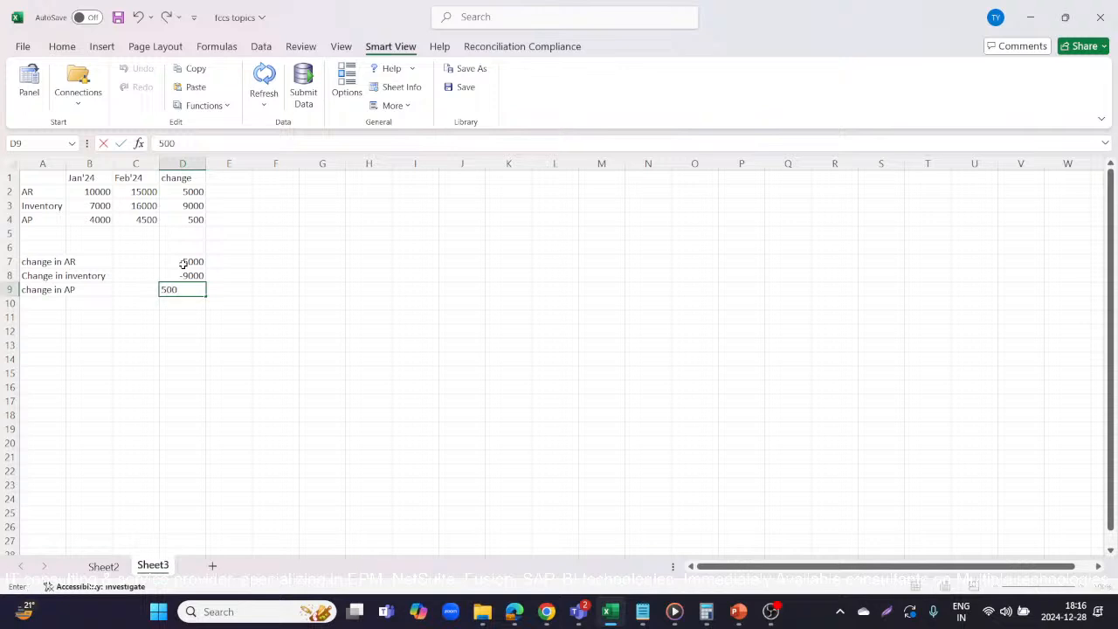
key("Return")
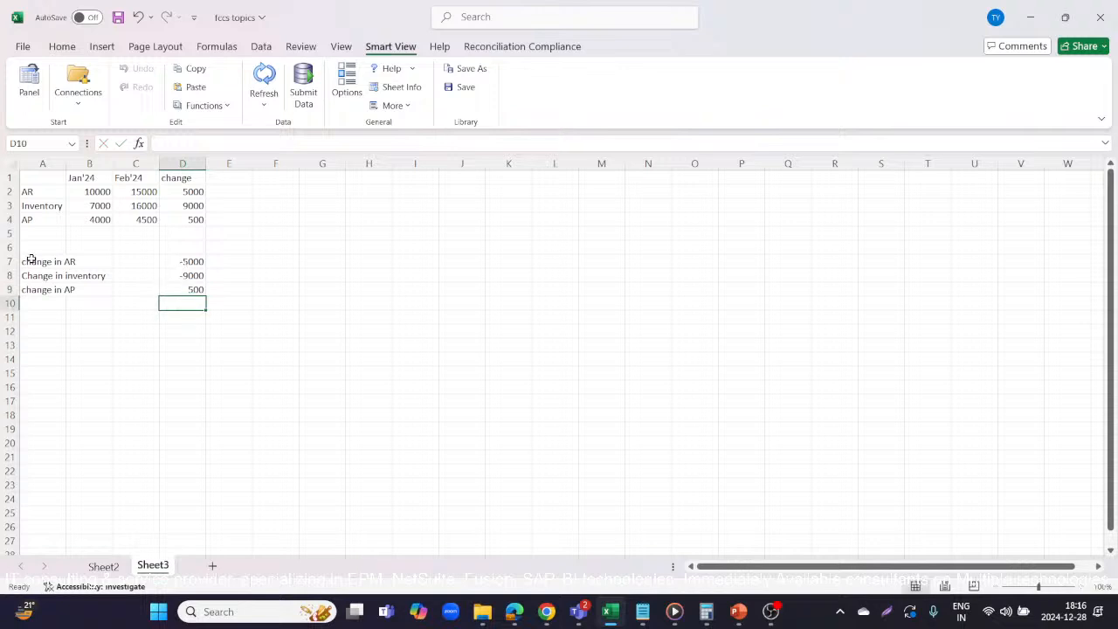
left_click_drag(31, 260, 186, 303)
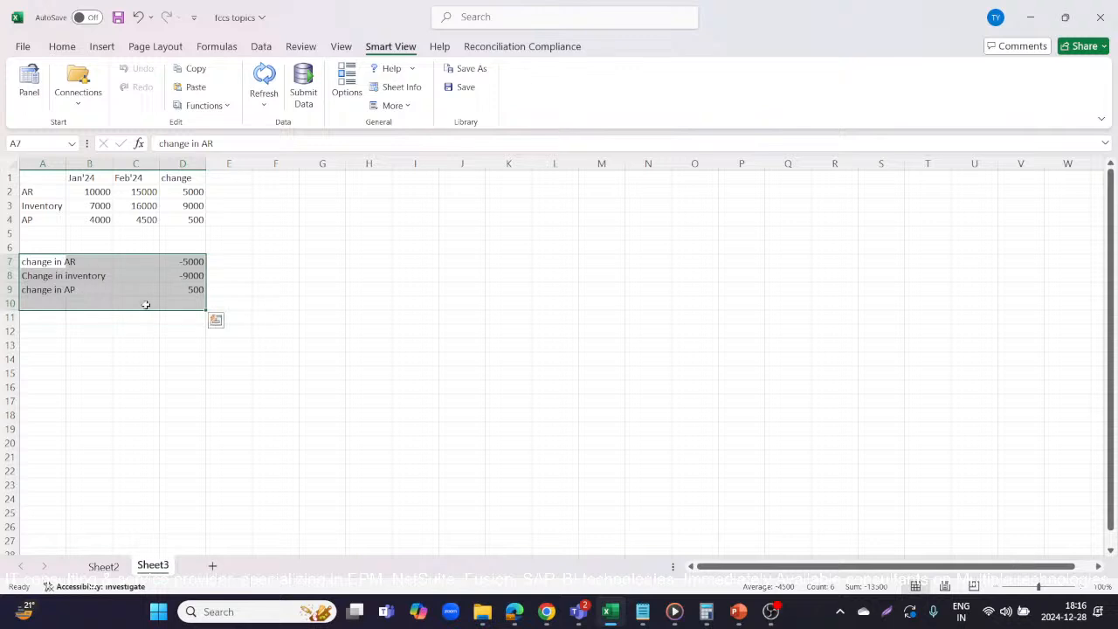
Step: Switch to the Oracle EPM Dimensions page, widen the Alias column, and compare account 1200 with the FCCS_Acct Receivable members
key("alt+Tab")
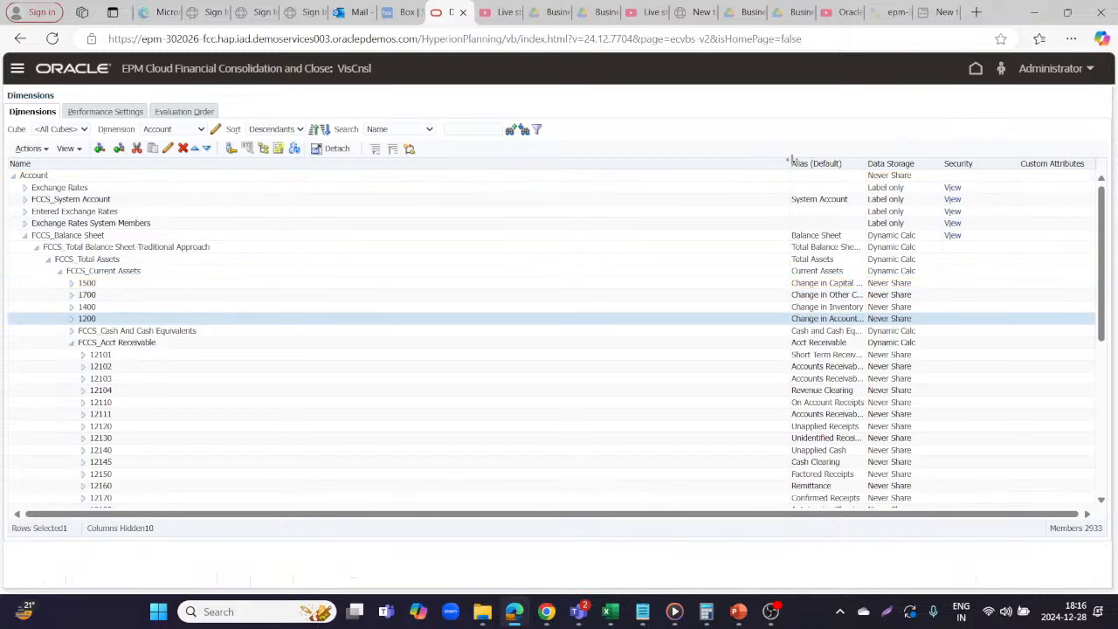
left_click_drag(789, 162, 354, 210)
left_click(152, 341)
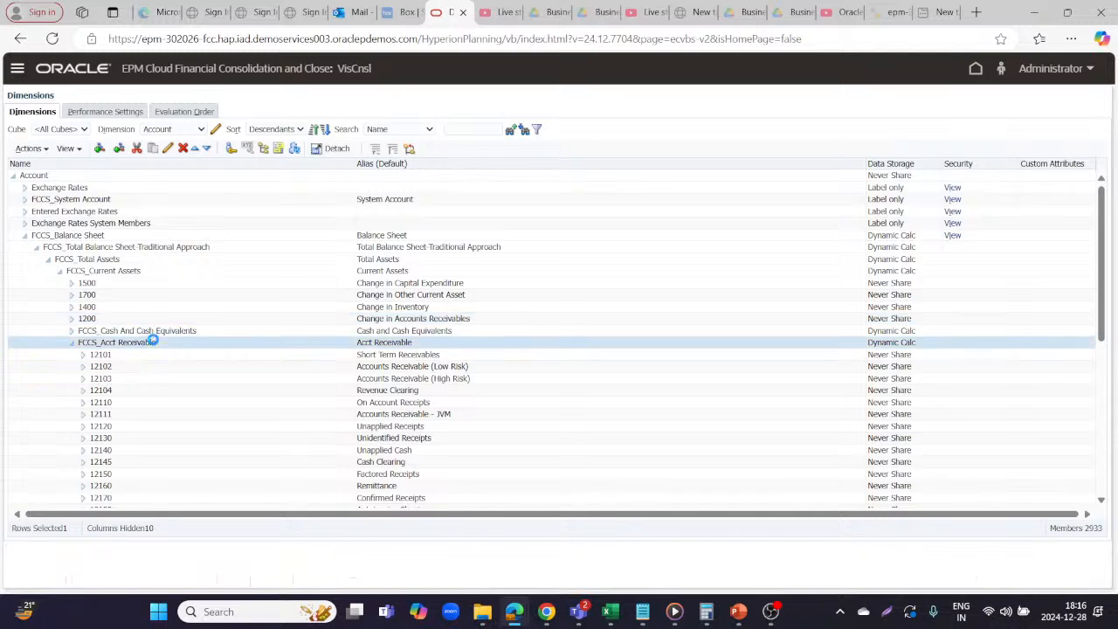
left_click(131, 358)
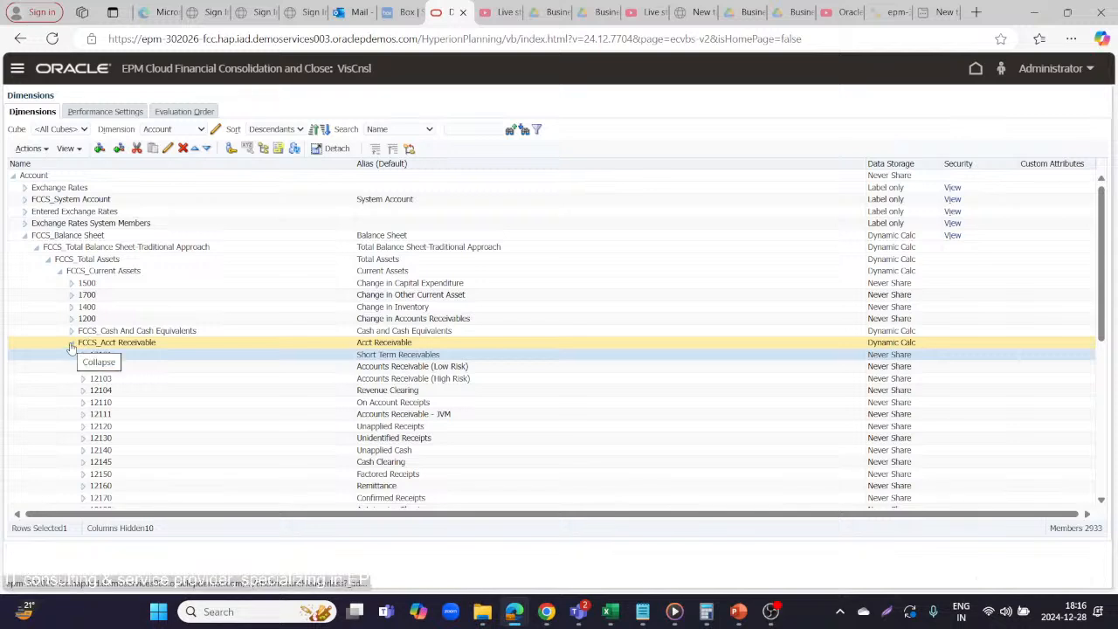
left_click(187, 318)
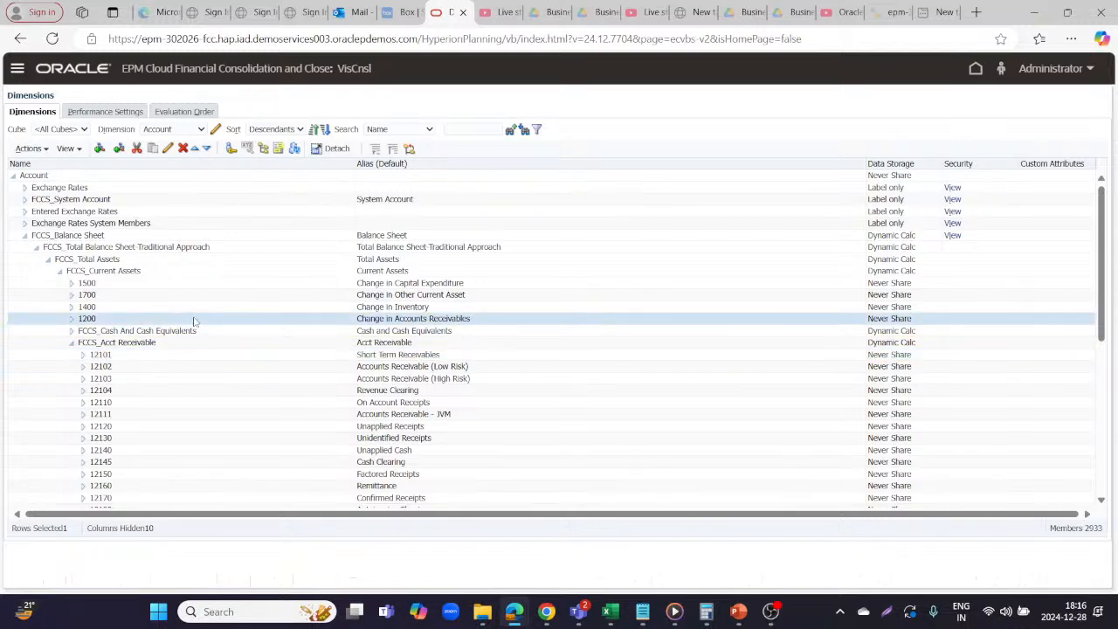
left_click(72, 345)
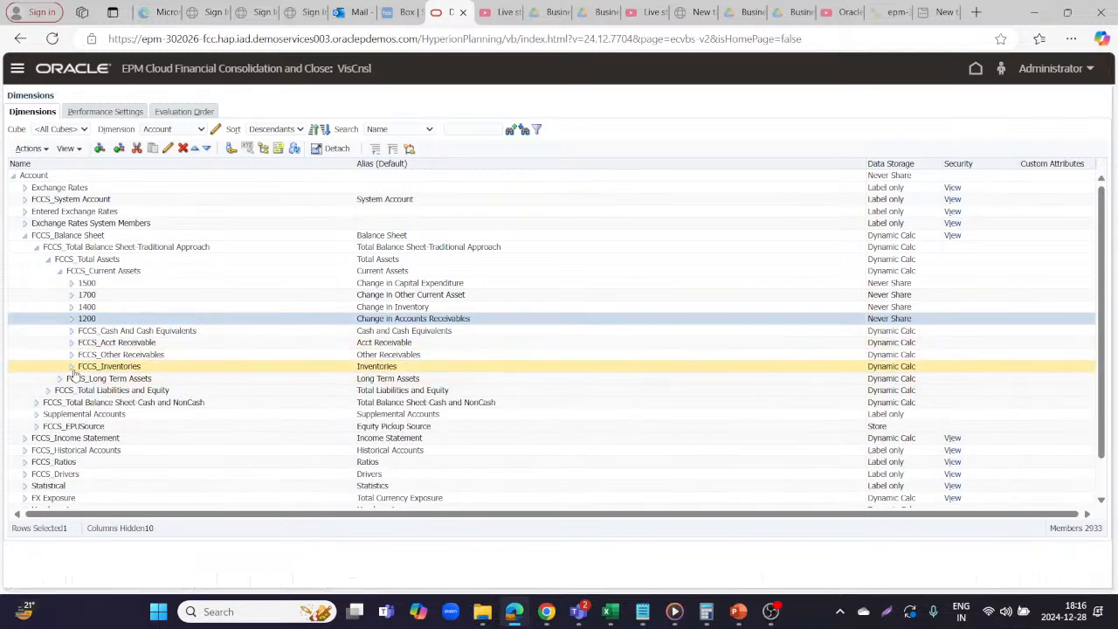
Step: Examine the members under FCCS_Inventories against account 1400, Change in Inventory, and collapse the inventories branch
left_click(71, 367)
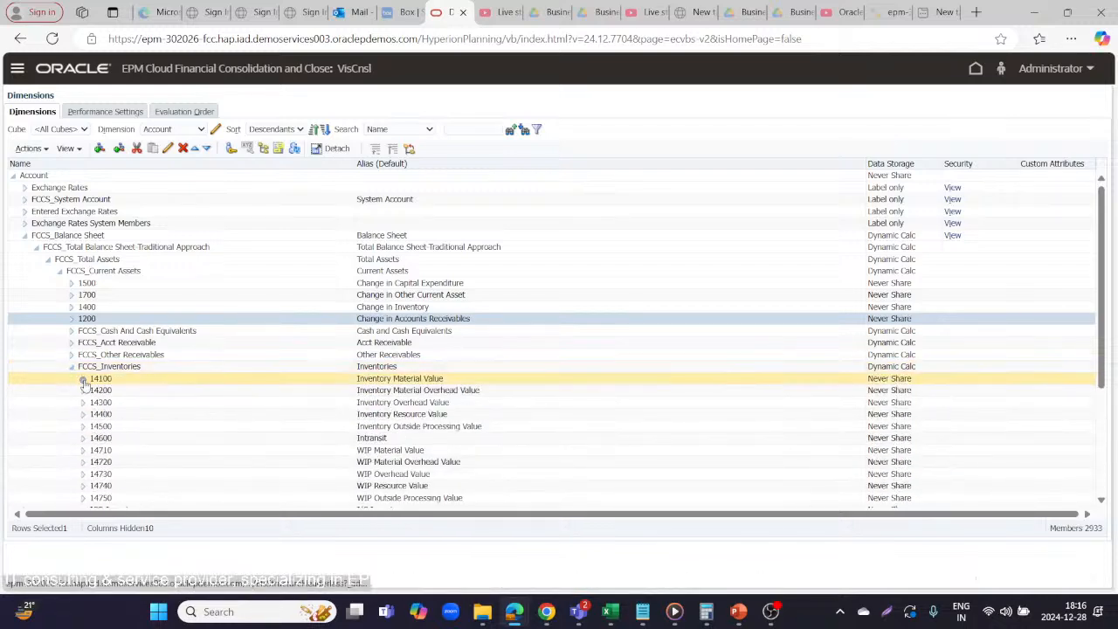
left_click(116, 379)
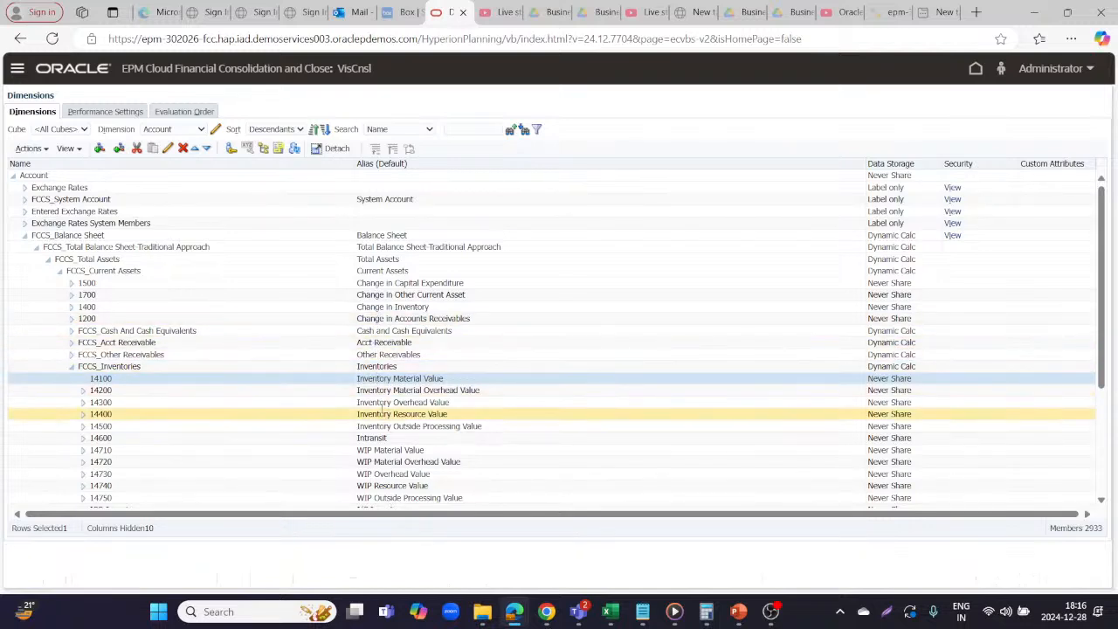
left_click(375, 307)
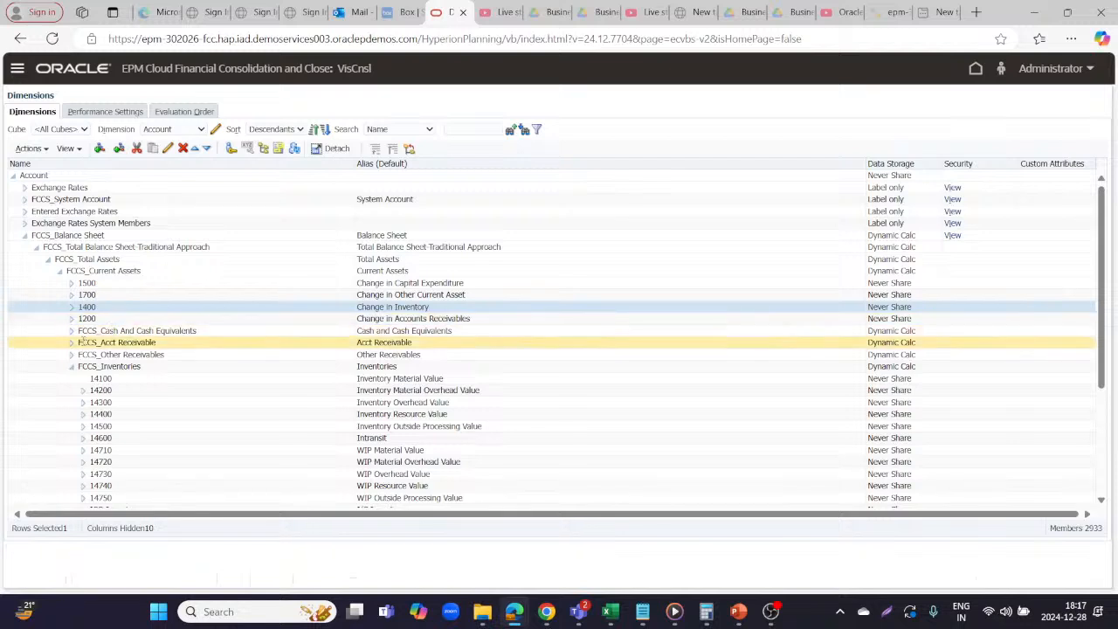
left_click(73, 367)
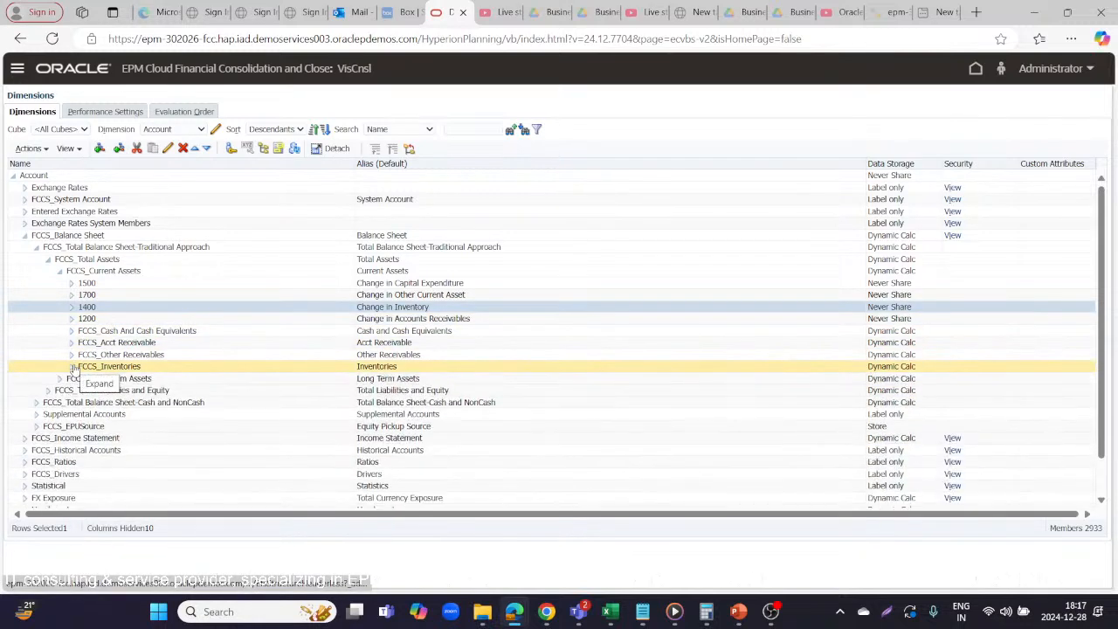
Step: Compare account 1700, Change in Other Current Asset, with the members of FCCS_Other Long Term Assets under FCCS_Long Term Assets
left_click(232, 294)
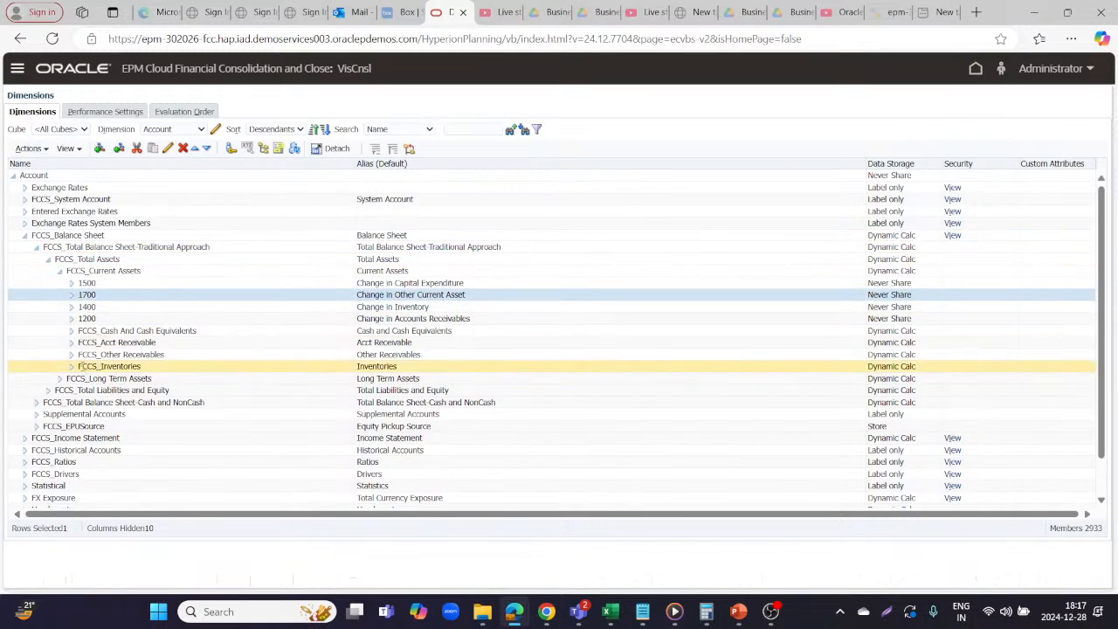
left_click(59, 379)
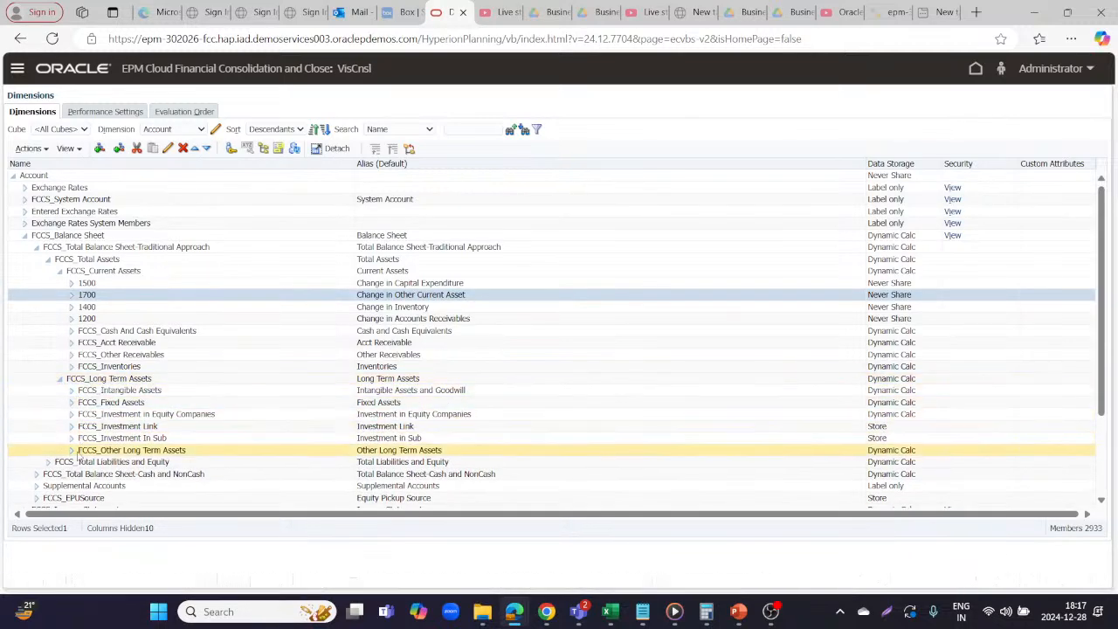
left_click(71, 451)
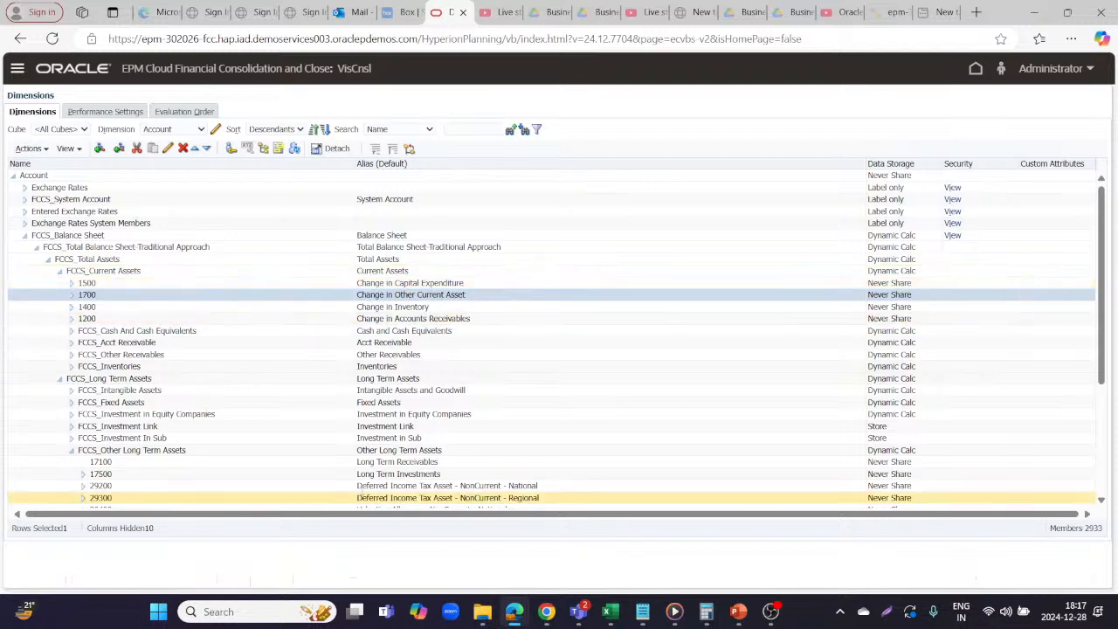
Step: Compare account 1500, Change in Capital Expenditure, with the fixed asset accounts, including those under 15100 Tangible Fixed Assets
left_click(353, 283)
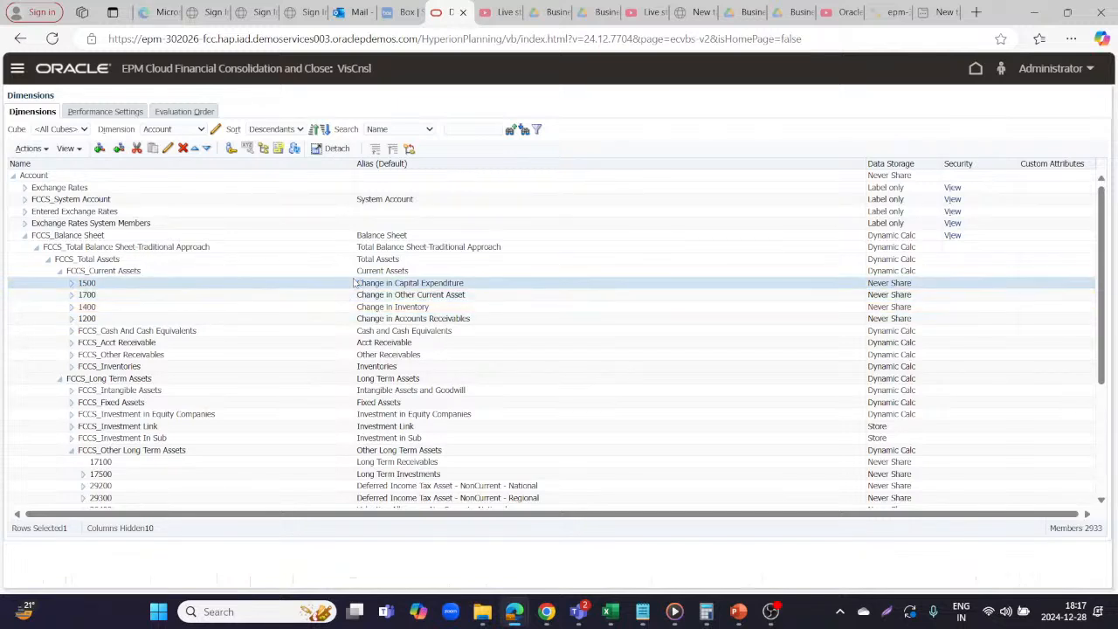
scroll(311, 432, "down", 1)
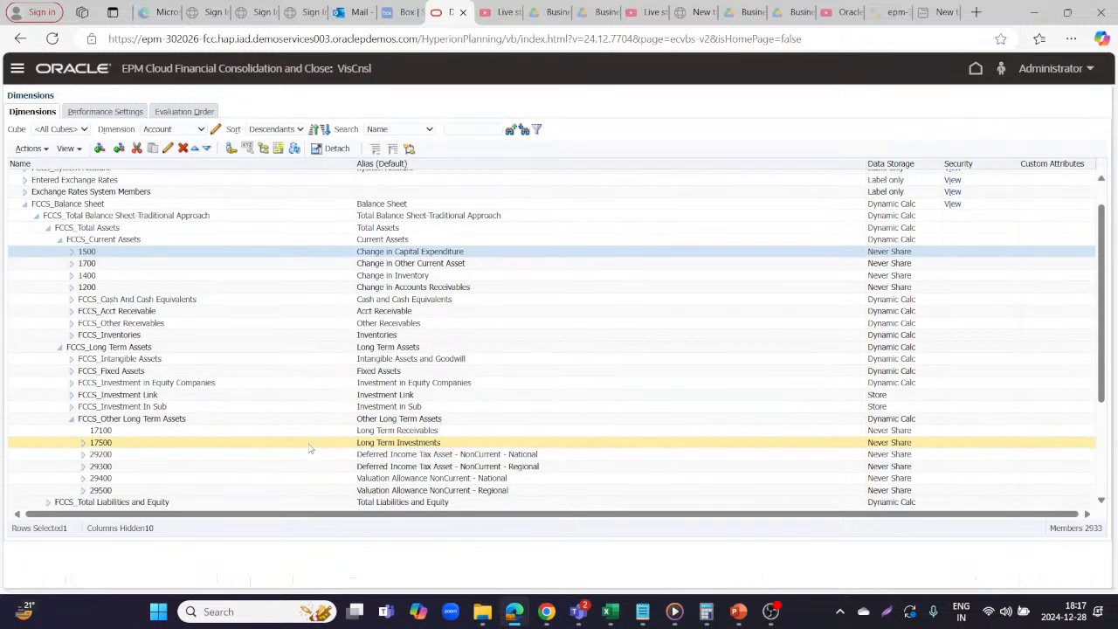
left_click(71, 371)
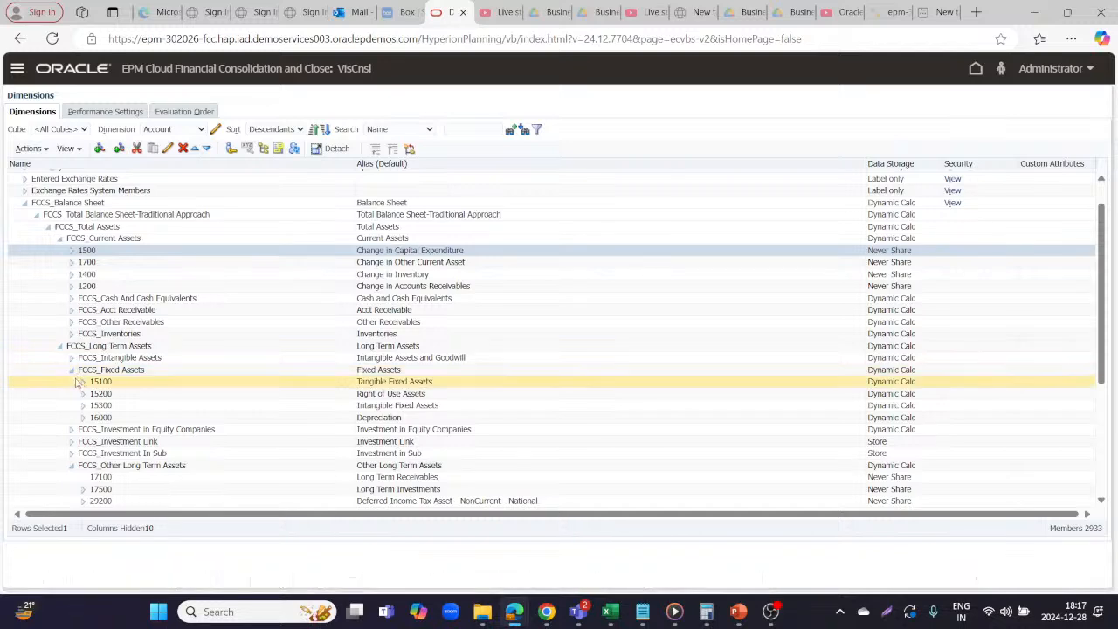
left_click(82, 383)
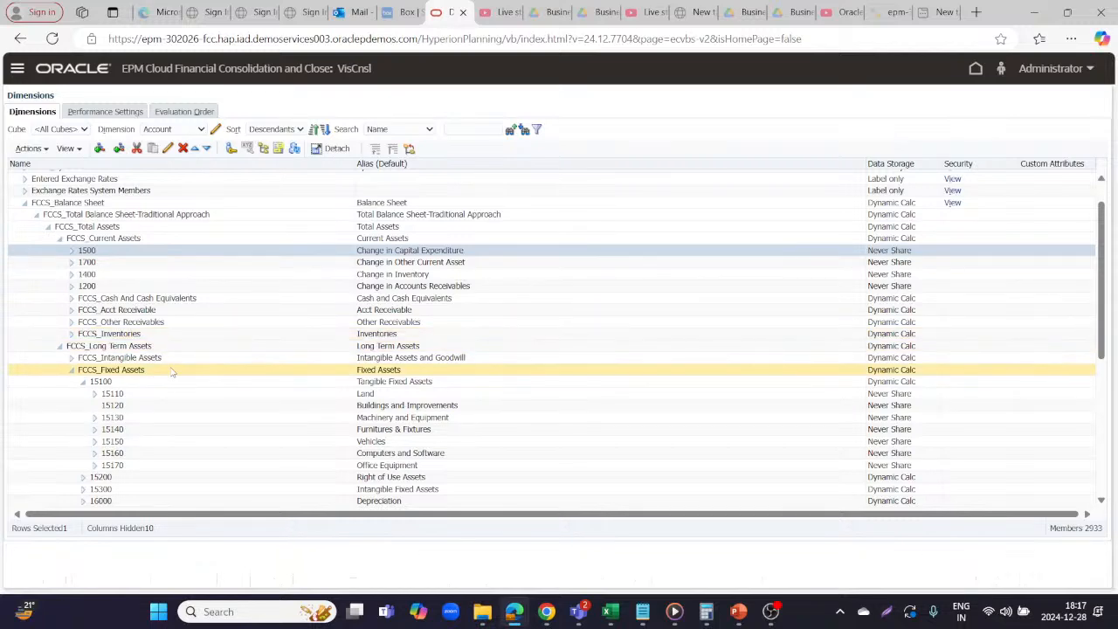
Step: Collapse FCCS_Current Assets, expand FCCS_Total Liabilities and Equity down to FCCS_Current Liabilities, and locate account 2100, Change in Accounts Payables
left_click(60, 239)
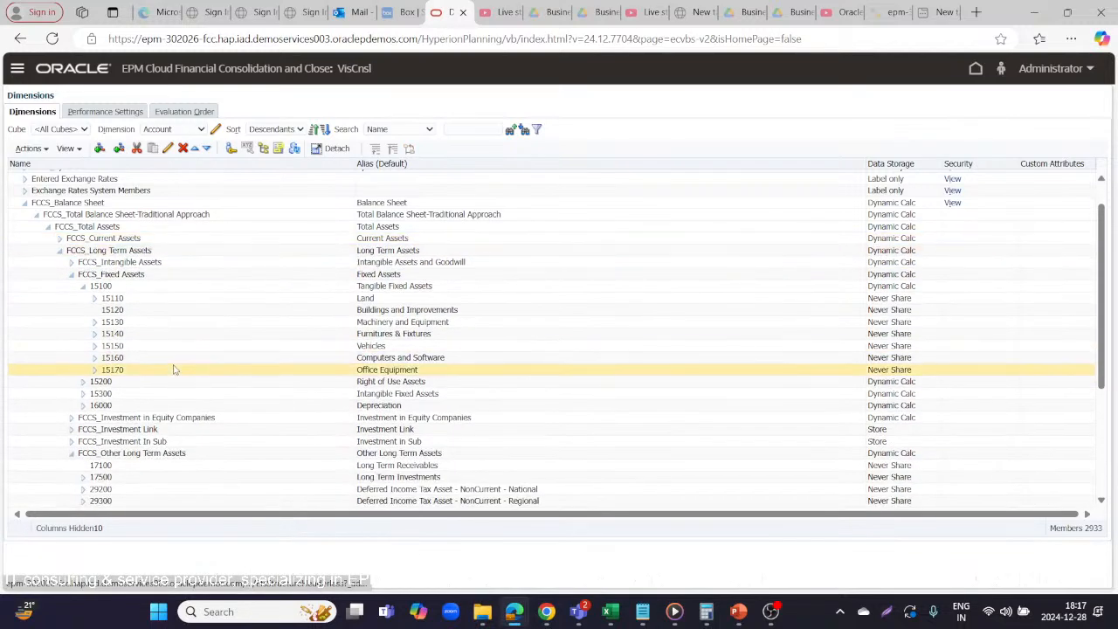
scroll(173, 369, "down", 1)
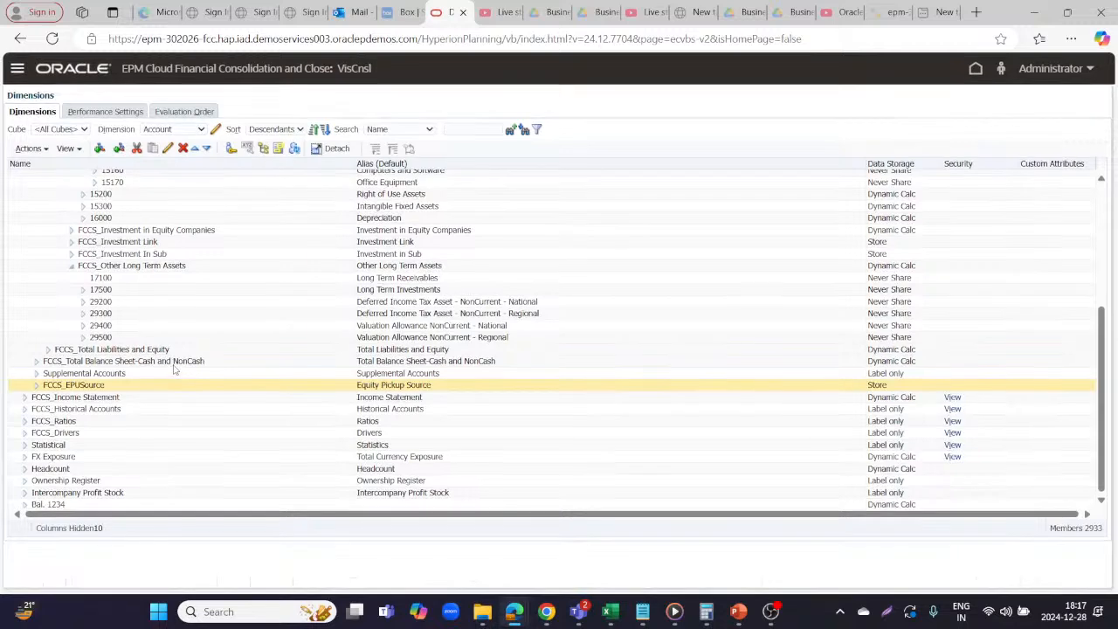
left_click(113, 359)
left_click(52, 349)
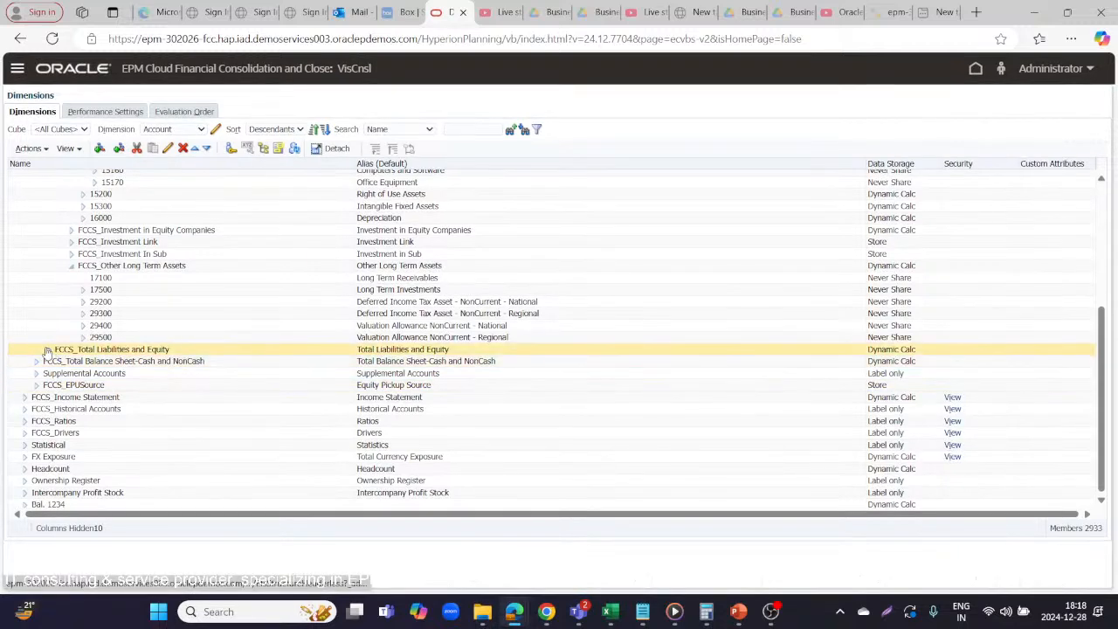
left_click(47, 349)
left_click(57, 362)
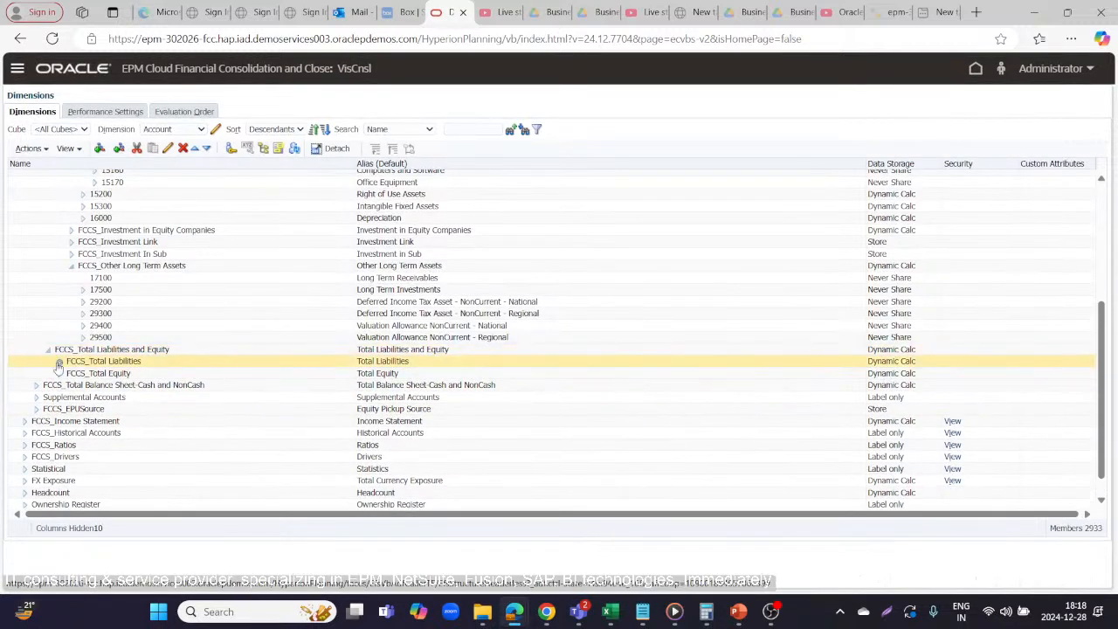
left_click(59, 362)
left_click(69, 374)
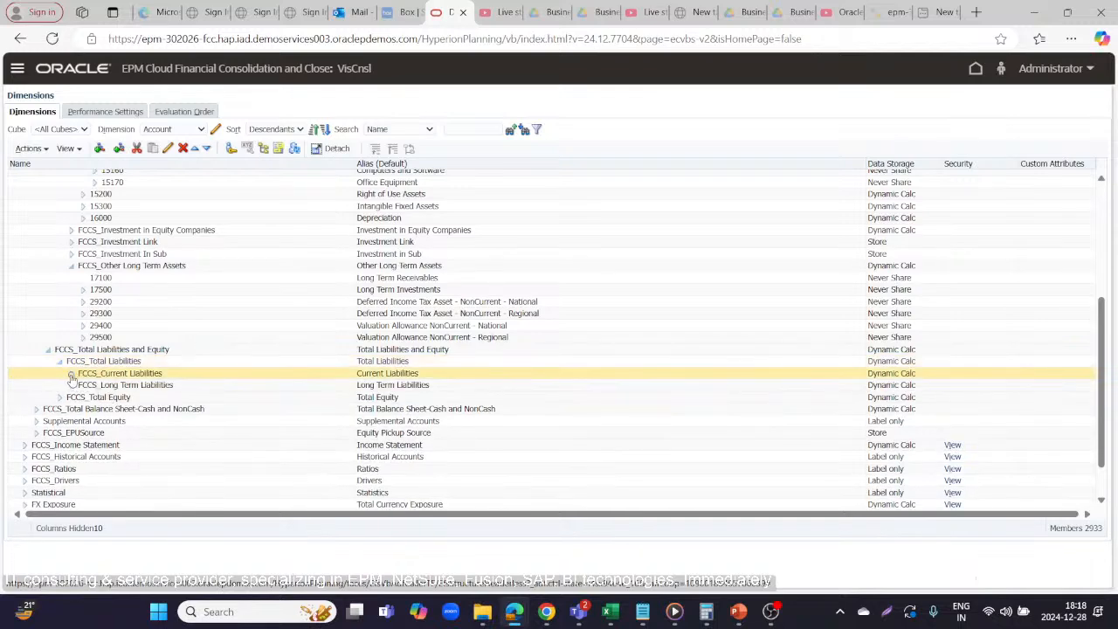
left_click(71, 375)
left_click(75, 385)
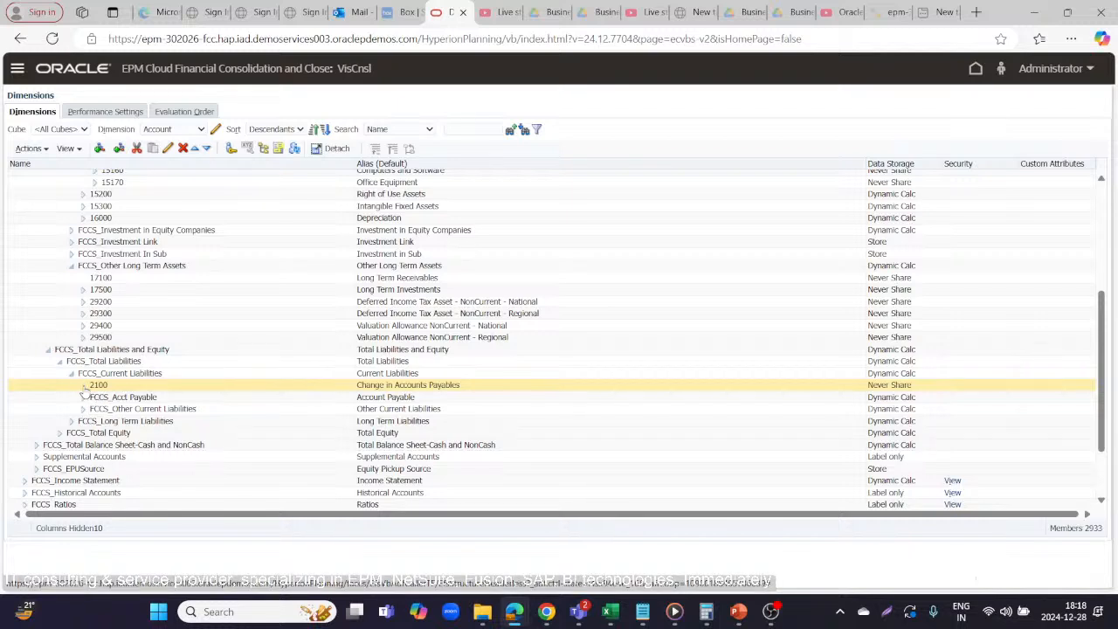
left_click(98, 385)
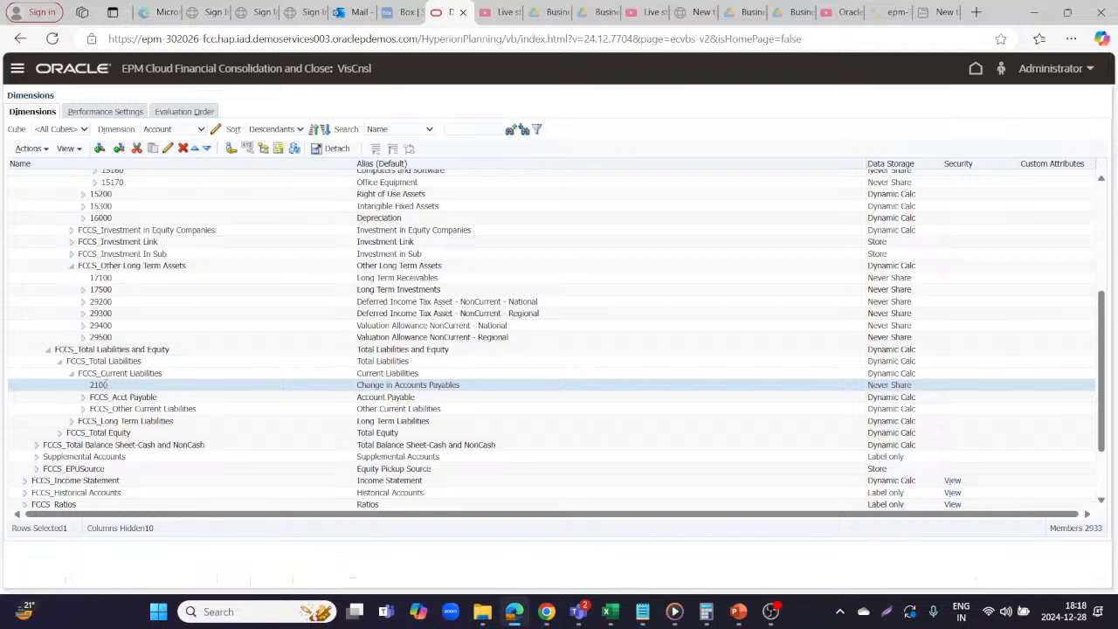
Step: Compare account 2100 with the members of FCCS_Acct Payable, including those under 21000 Short Term Bank Payables
scroll(159, 316, "up", 2)
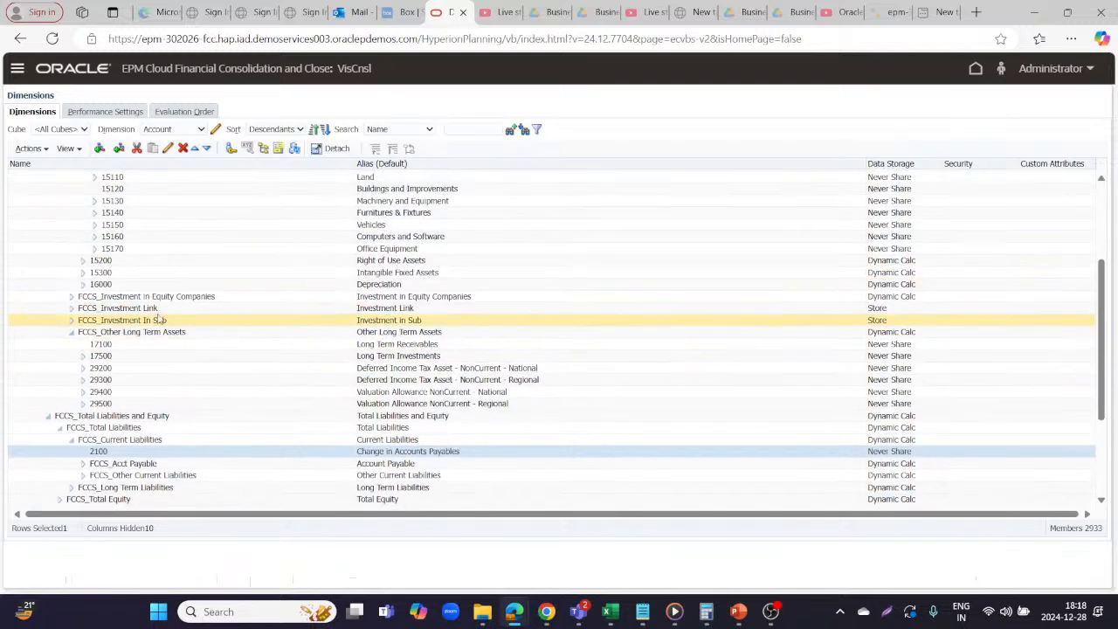
scroll(159, 319, "up", 2)
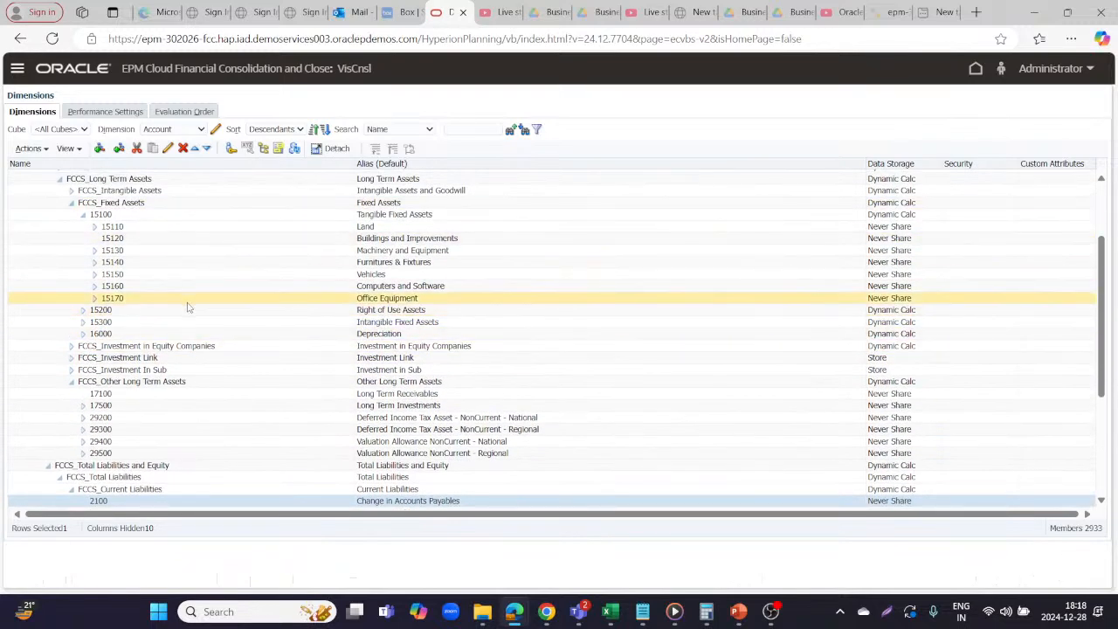
scroll(143, 428, "down", 3)
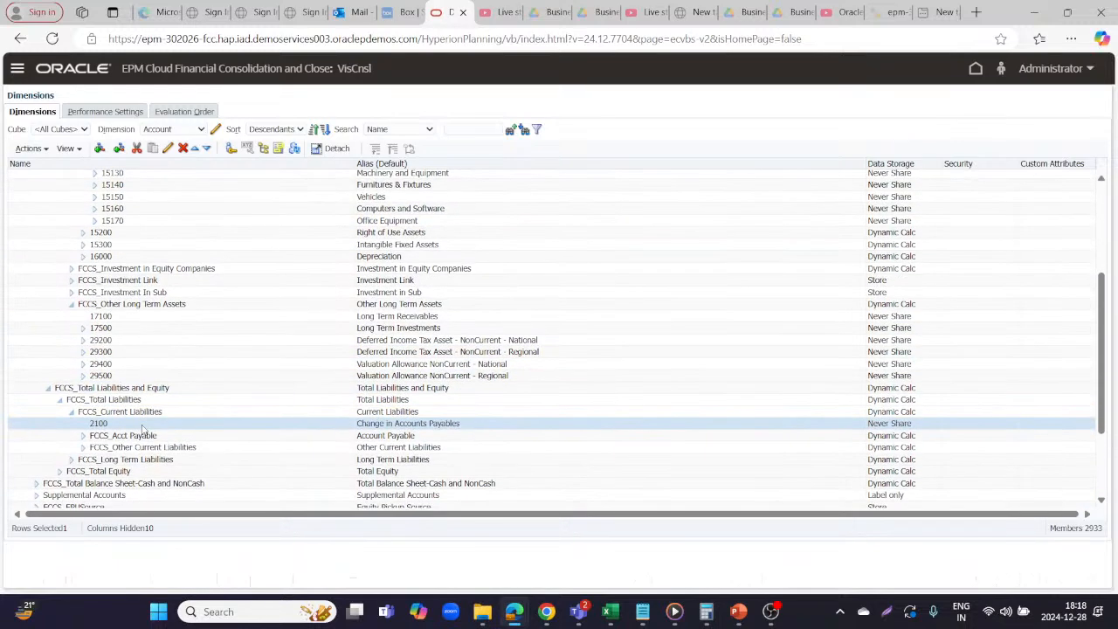
left_click(82, 435)
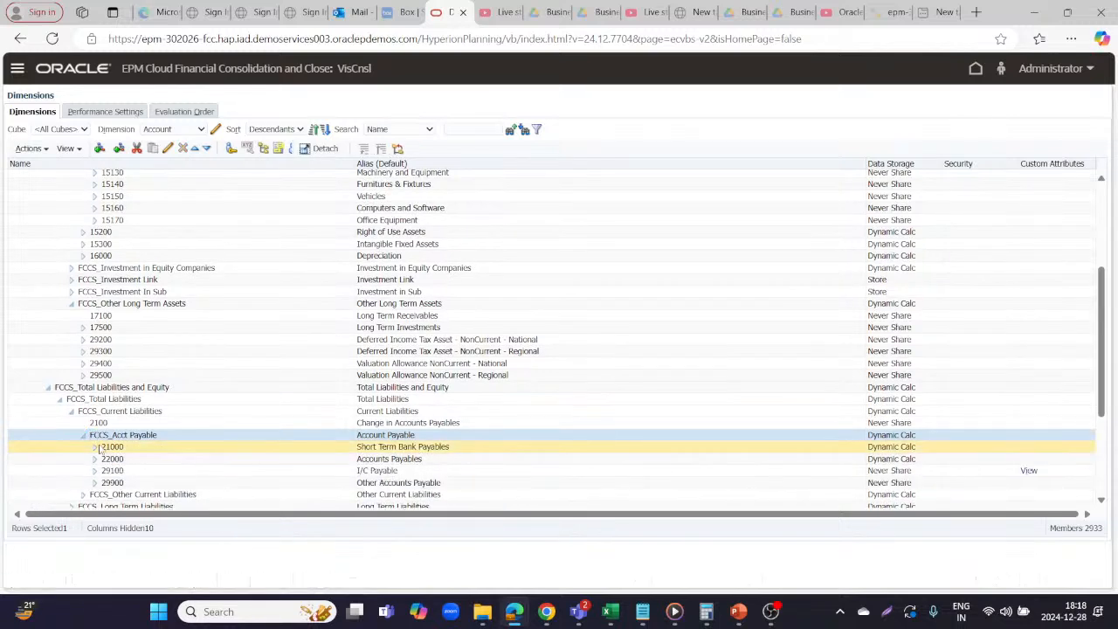
left_click(95, 447)
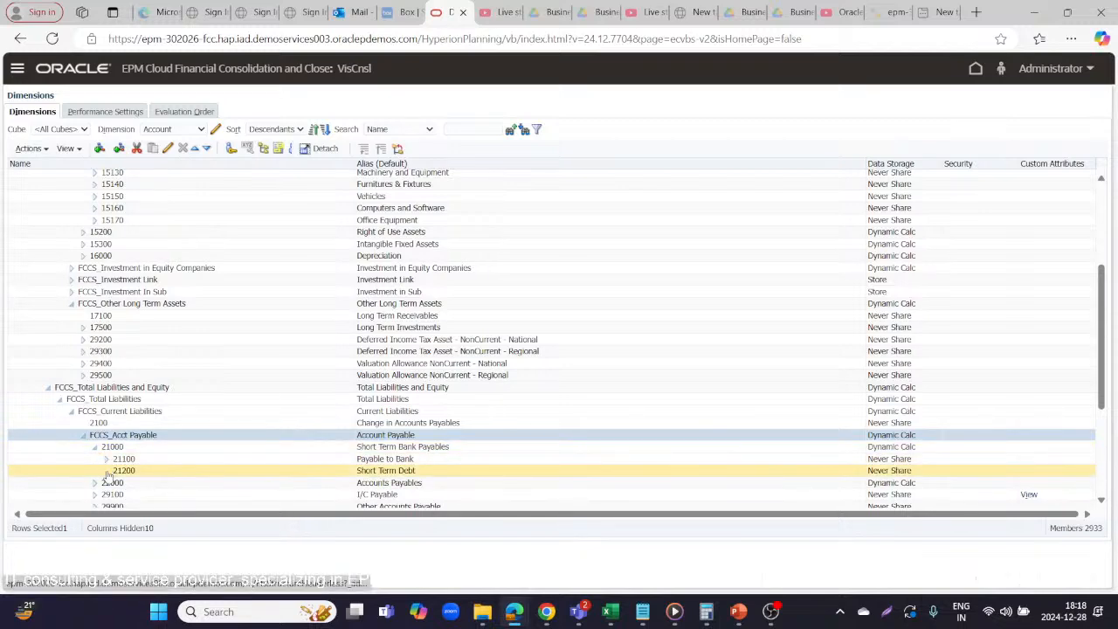
key("alt+Tab")
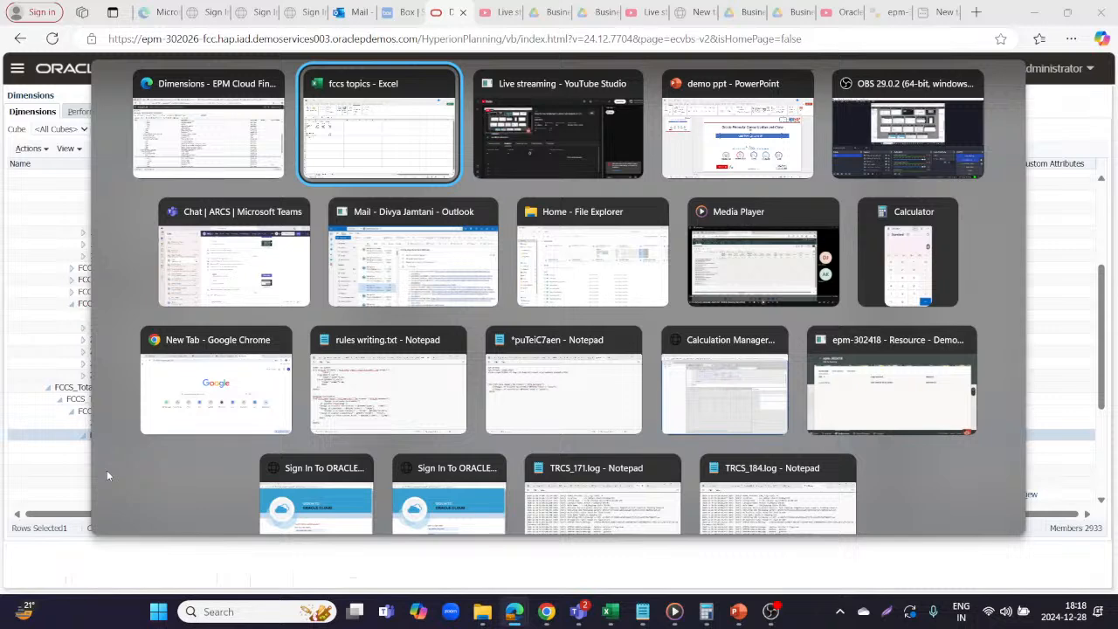
key("alt+Tab")
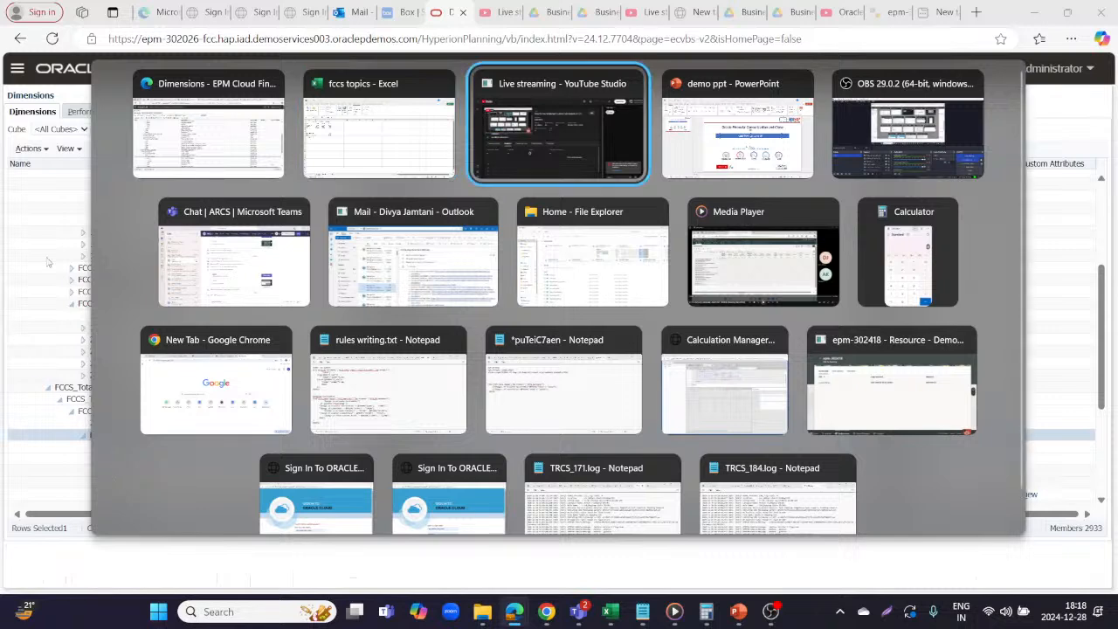
key("alt+Tab")
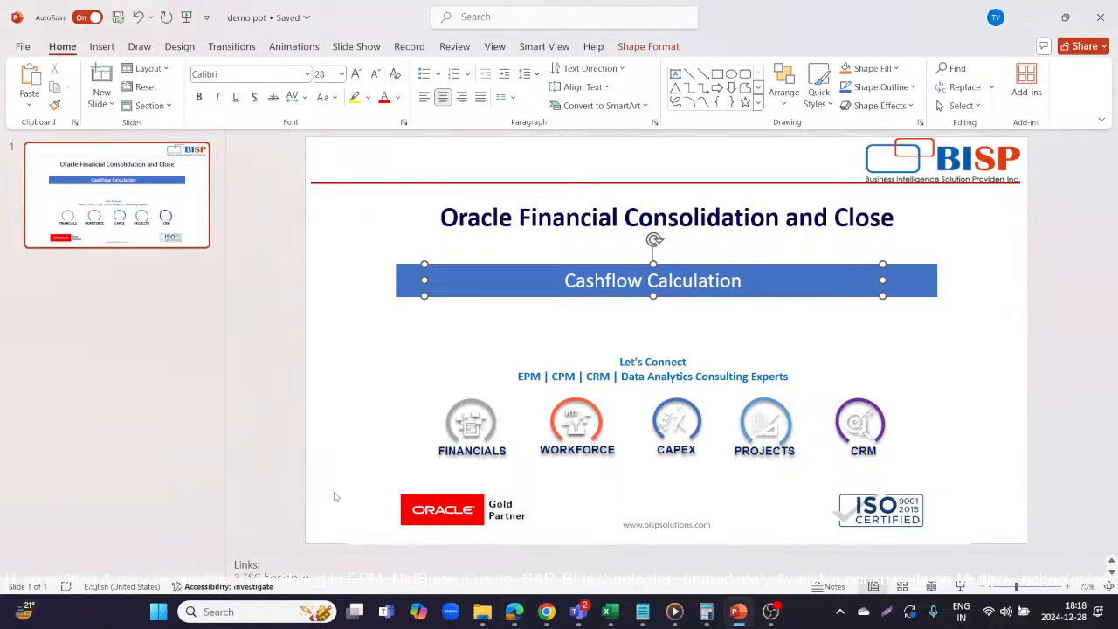
mouse_move(514, 612)
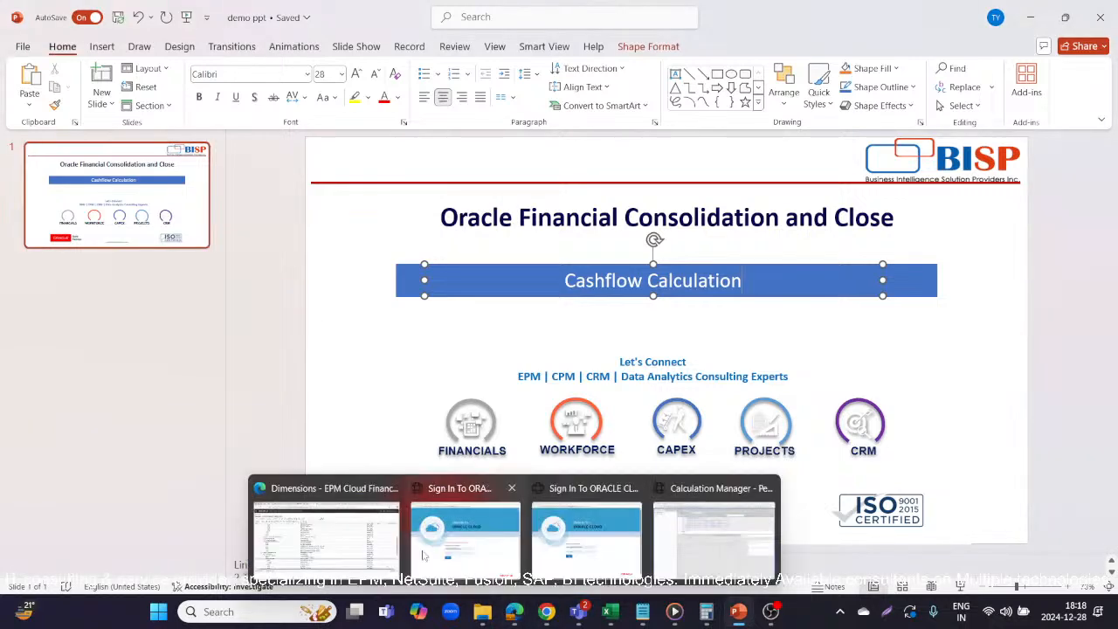
left_click(325, 525)
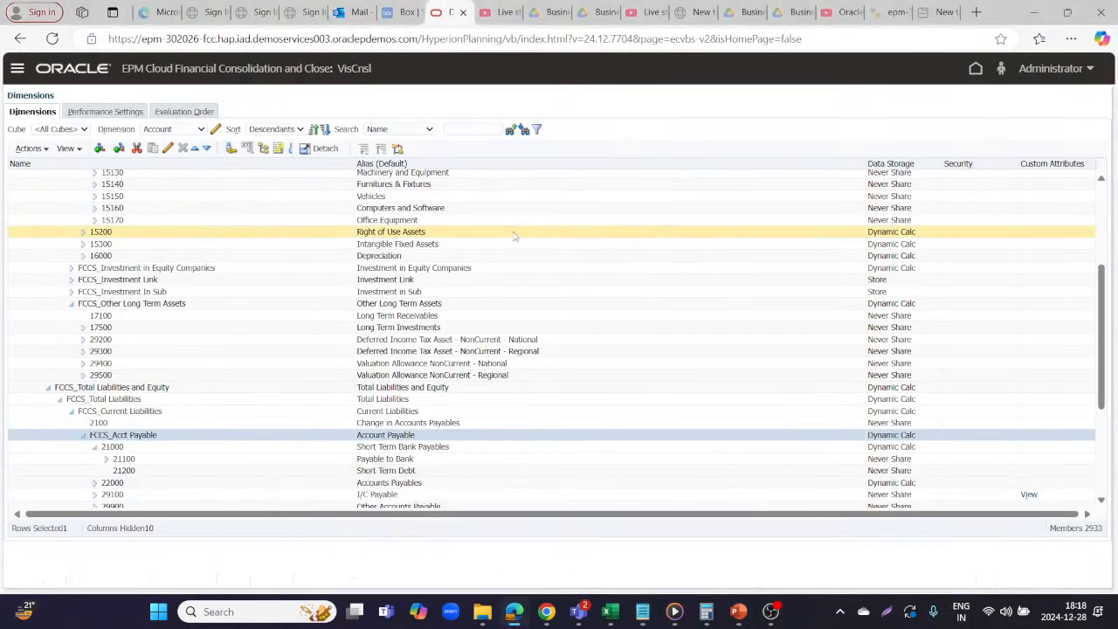
Step: Open the application's rules in Calculation Manager, leaving the previously open rule without saving its changes
left_click(18, 69)
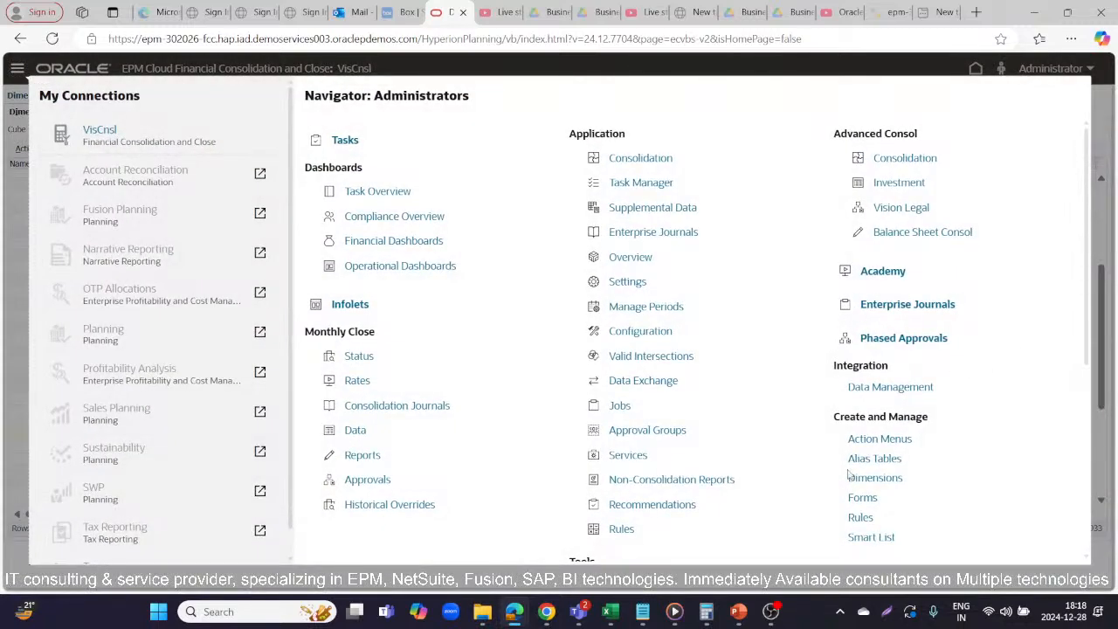
left_click(861, 517)
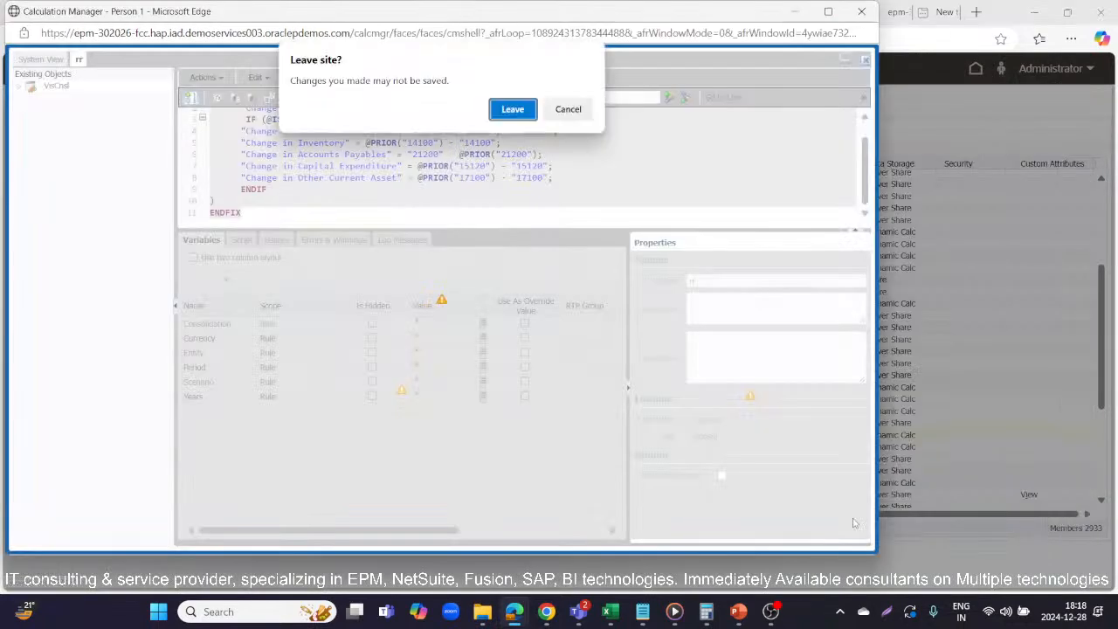
left_click(515, 111)
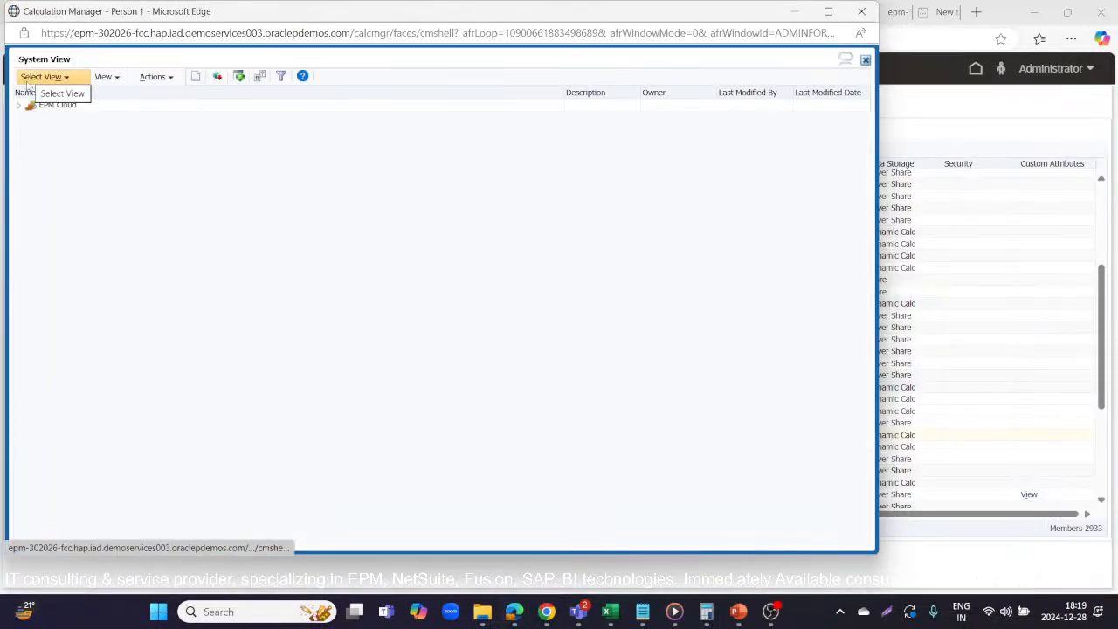
Step: Open the rr rule from the Consol cube of VisCnsl under EPM Cloud and maximize the Calculation Manager window
left_click(19, 104)
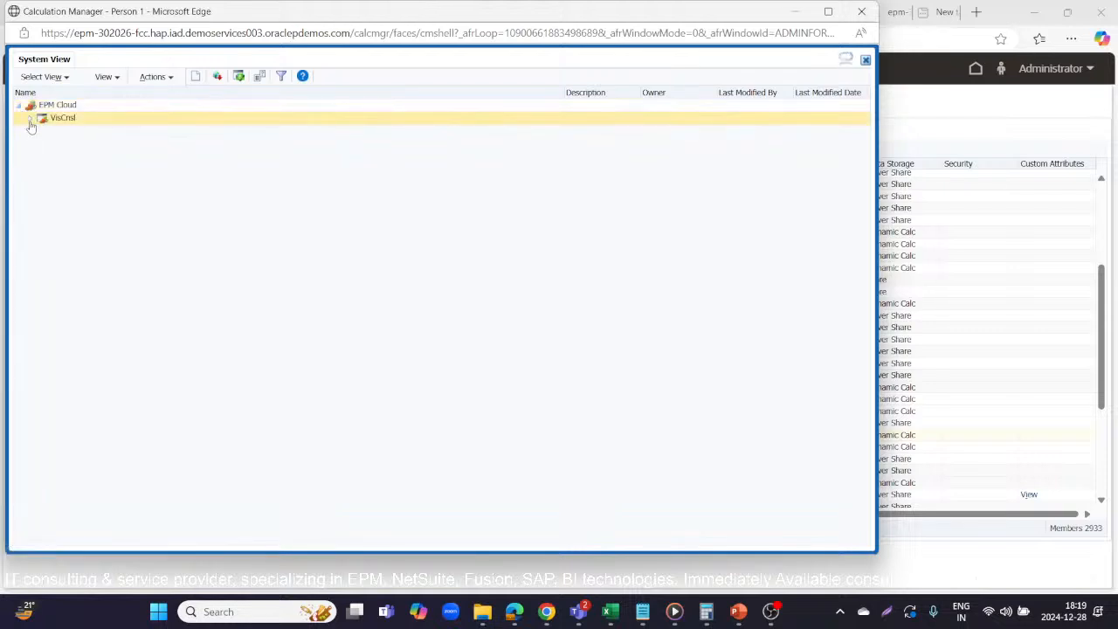
left_click(30, 119)
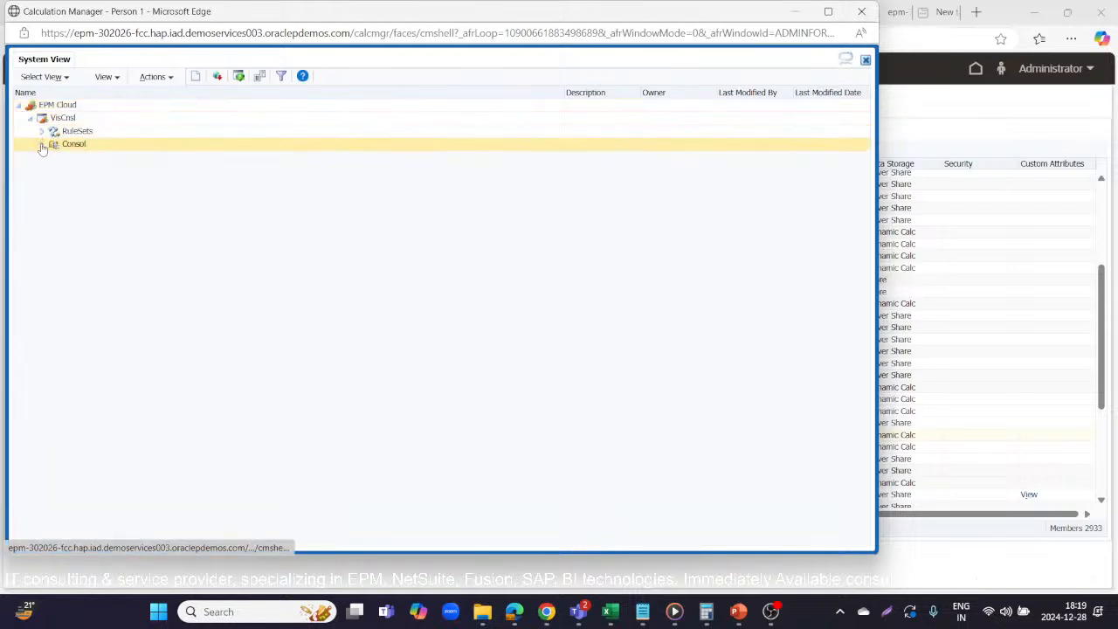
left_click(41, 145)
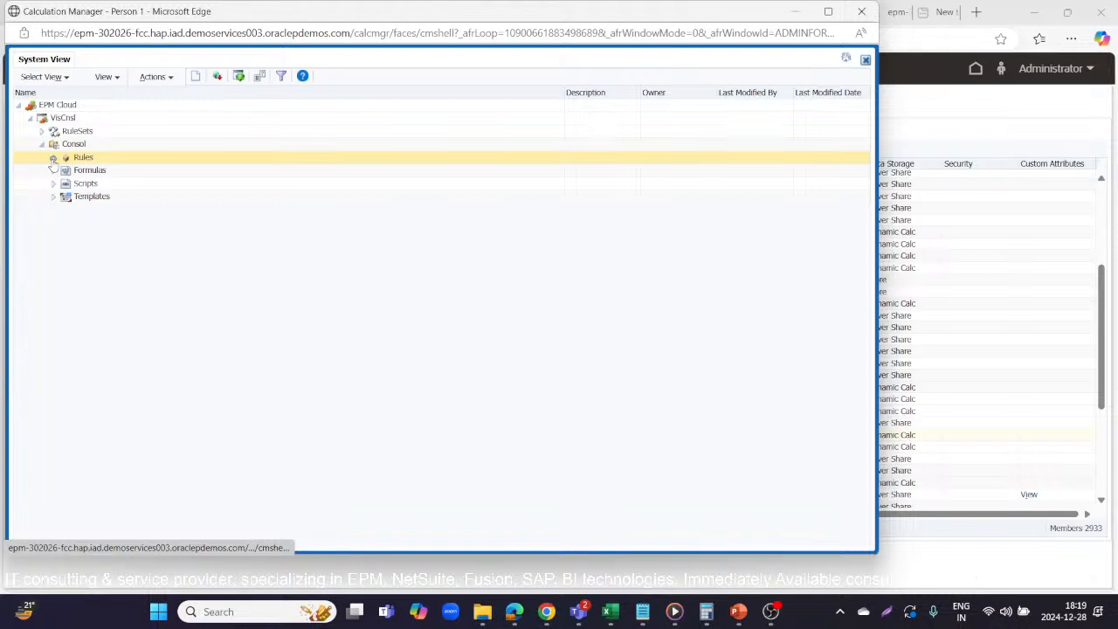
left_click(53, 157)
left_click(99, 289)
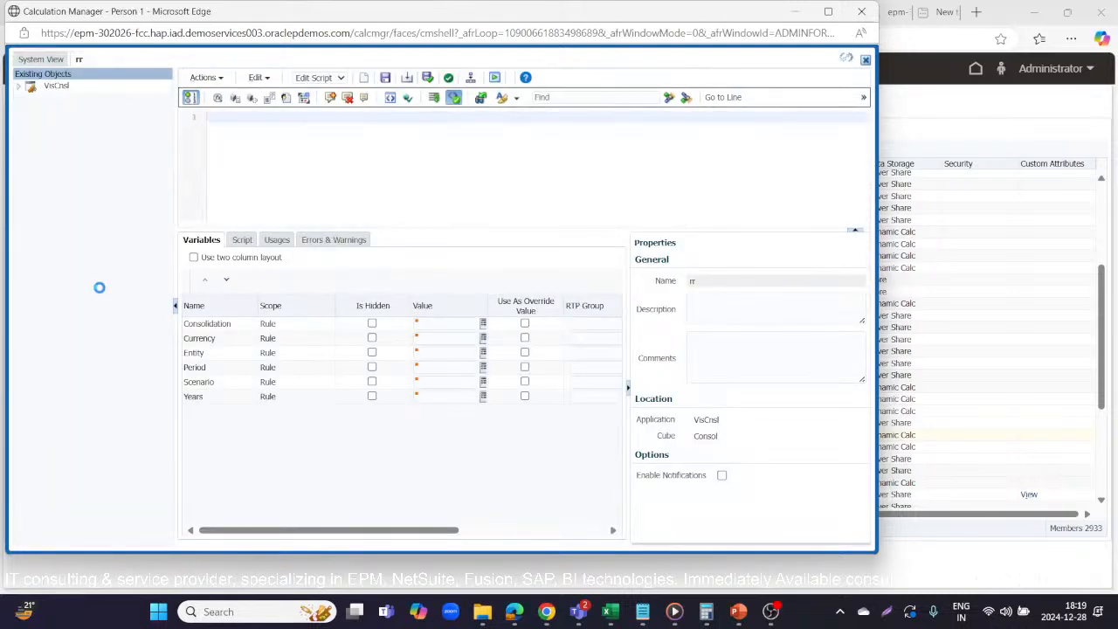
left_click(828, 12)
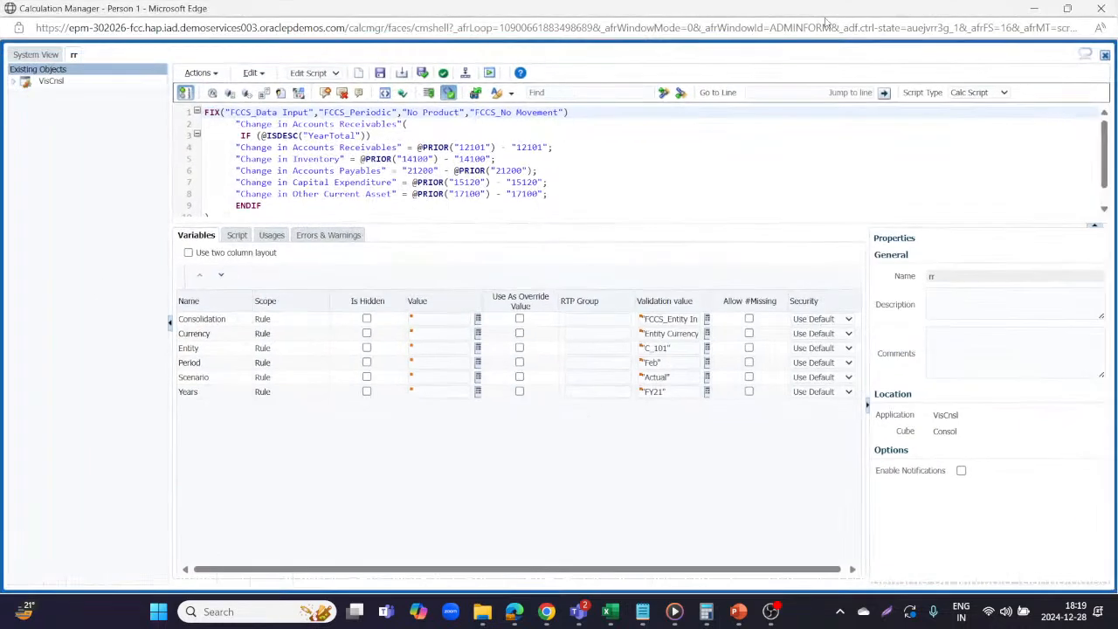
left_click(207, 123)
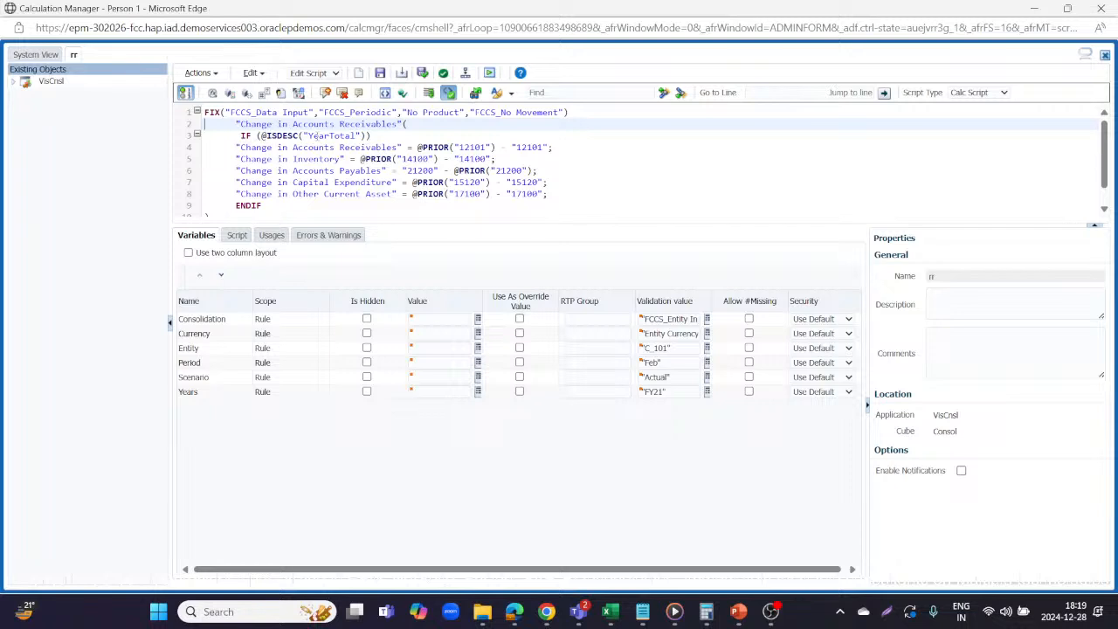
scroll(353, 142, "down", 1)
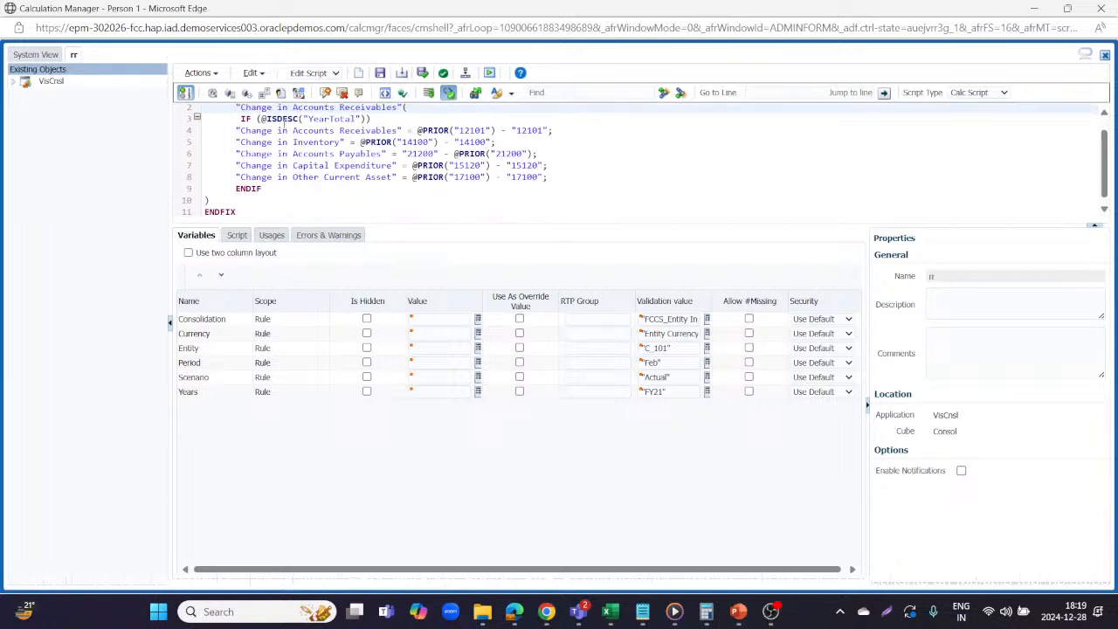
left_click(288, 130)
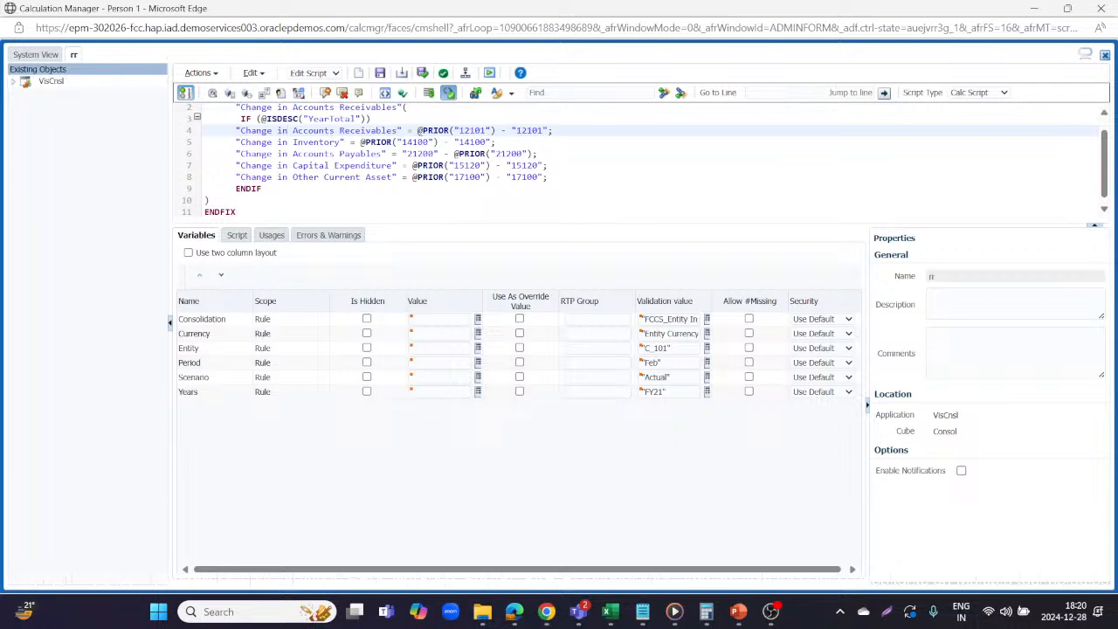
left_click_drag(418, 130, 450, 131)
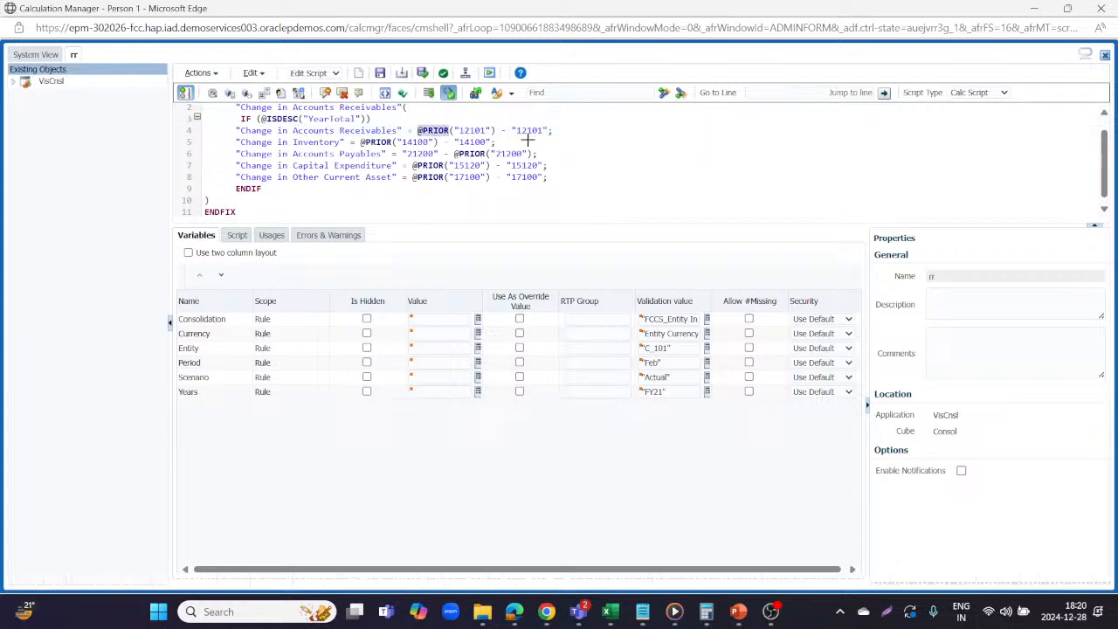
Step: Switch to the fccs topics workbook in Excel and compare the Jan'24 and Feb'24 AR and Inventory values with the rule's prior-period logic
key("alt+Tab")
key("Tab")
key("Tab")
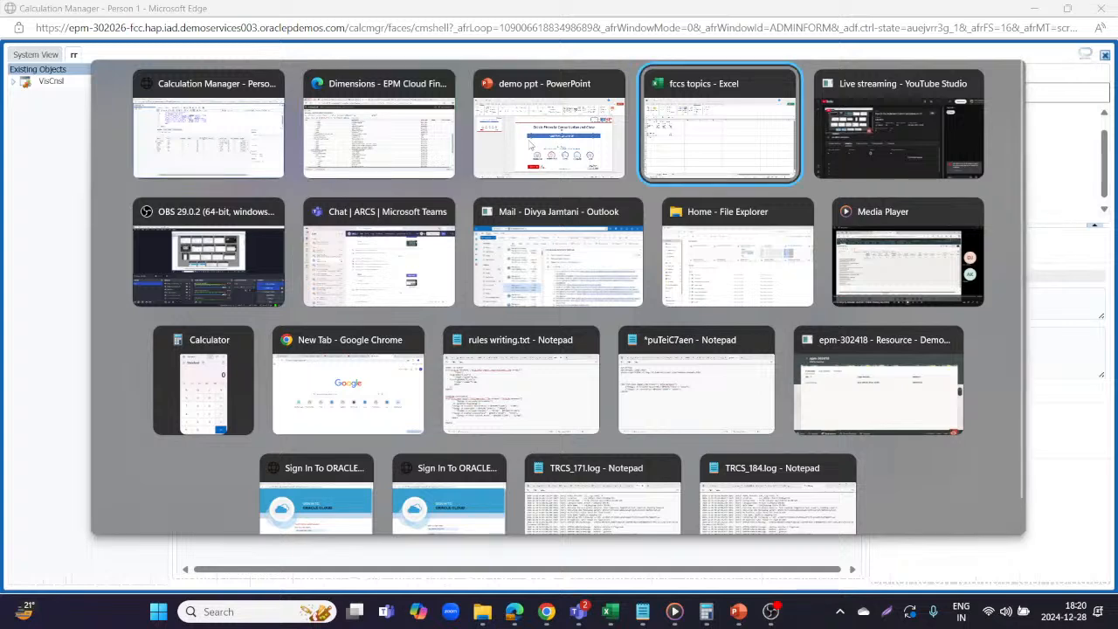
left_click(305, 245)
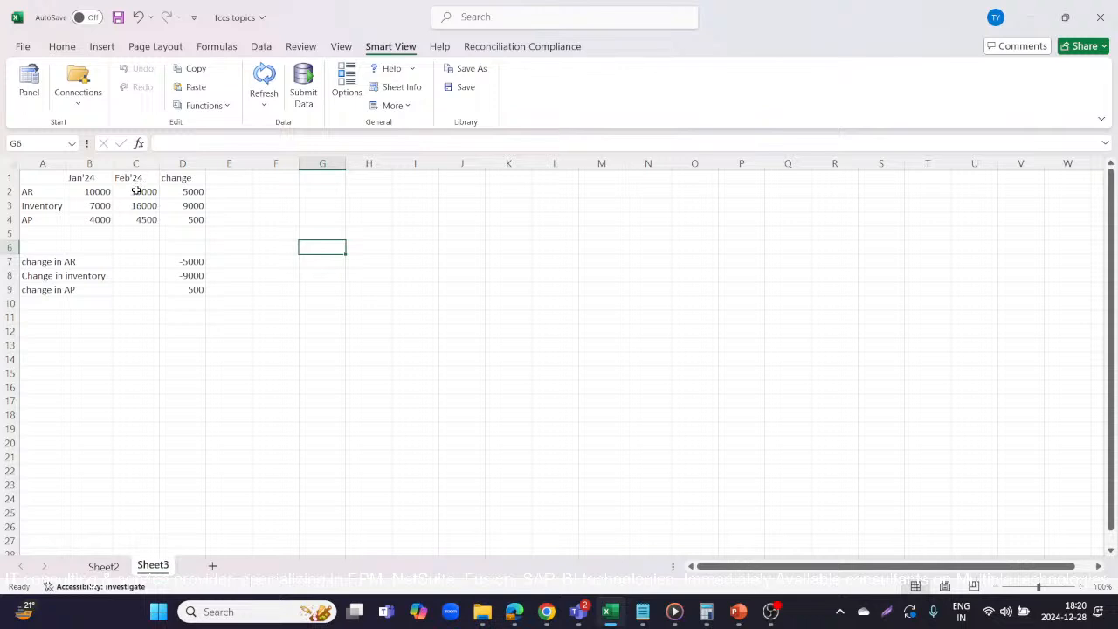
left_click(96, 194)
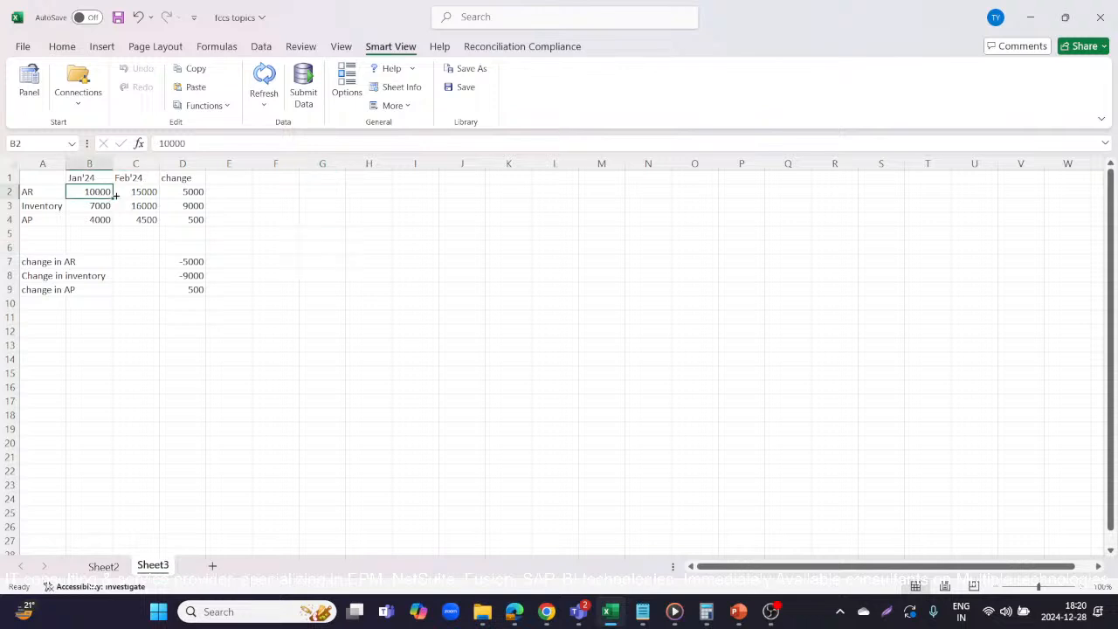
left_click(134, 205)
key("alt+Tab")
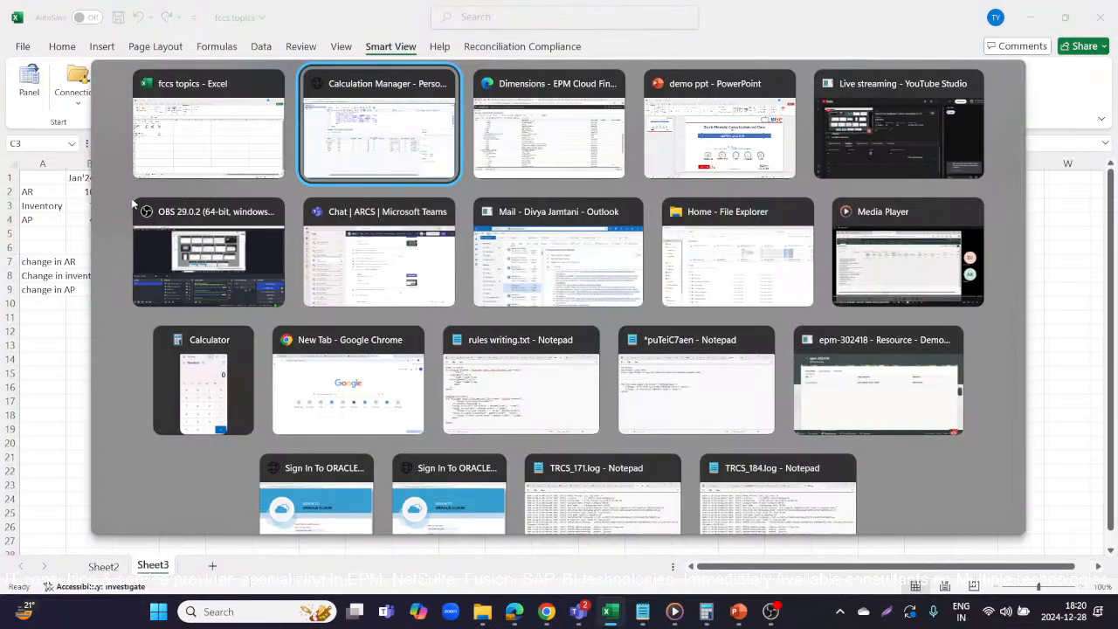
key("alt+Tab")
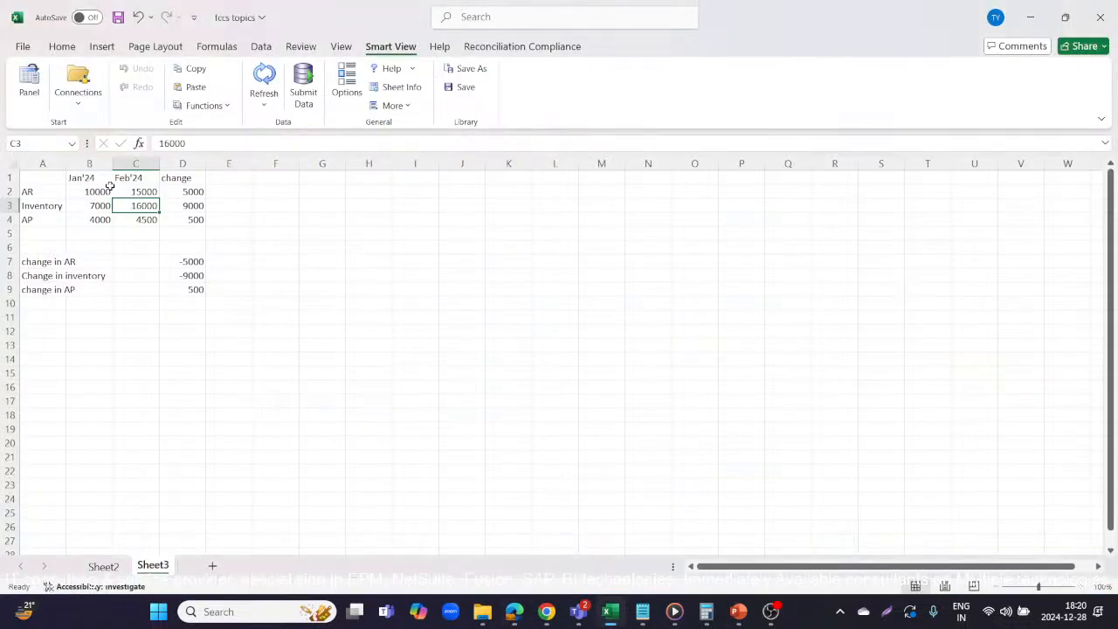
left_click(107, 191)
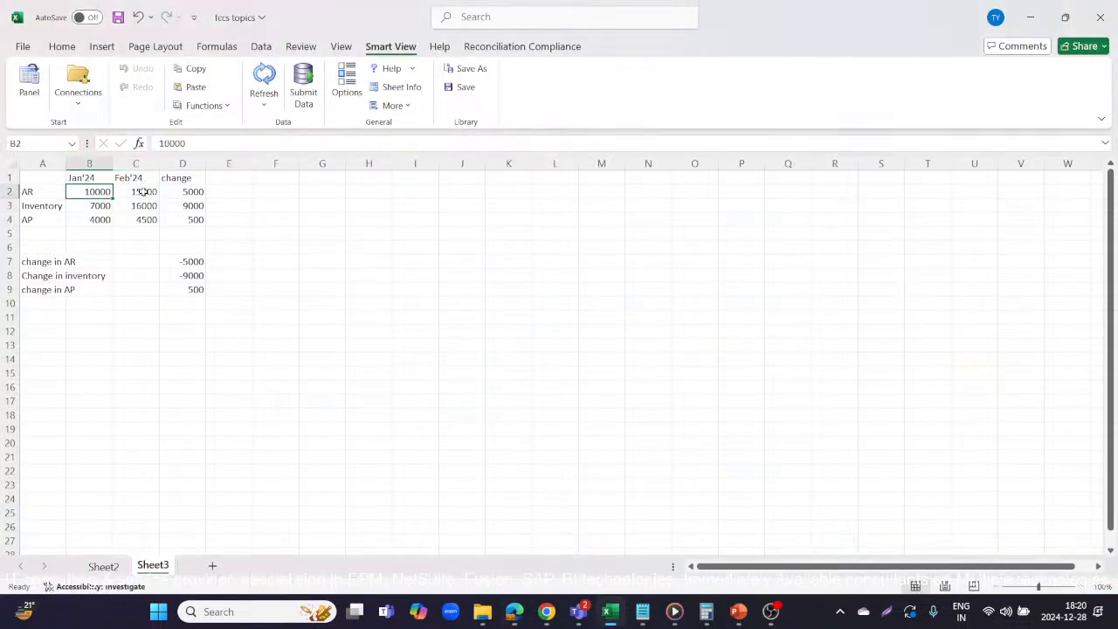
Step: Compare the Jan'24 and Feb'24 AR values in the worksheet, and return to the rr rule in Calculation Manager
left_click(144, 192)
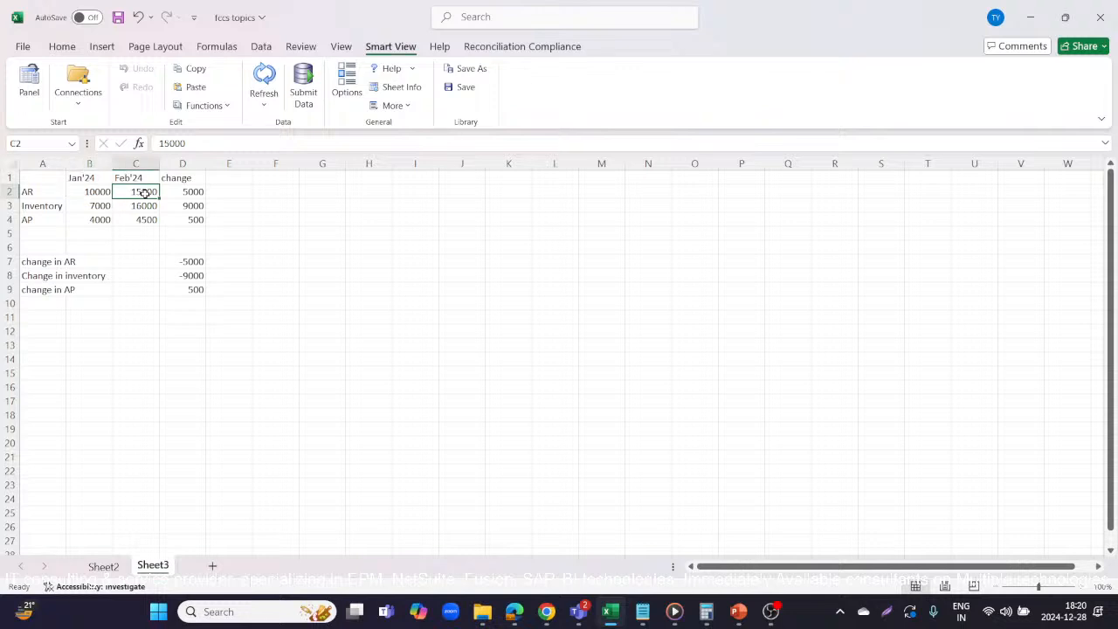
left_click(92, 193)
left_click(145, 192)
key("alt+Tab")
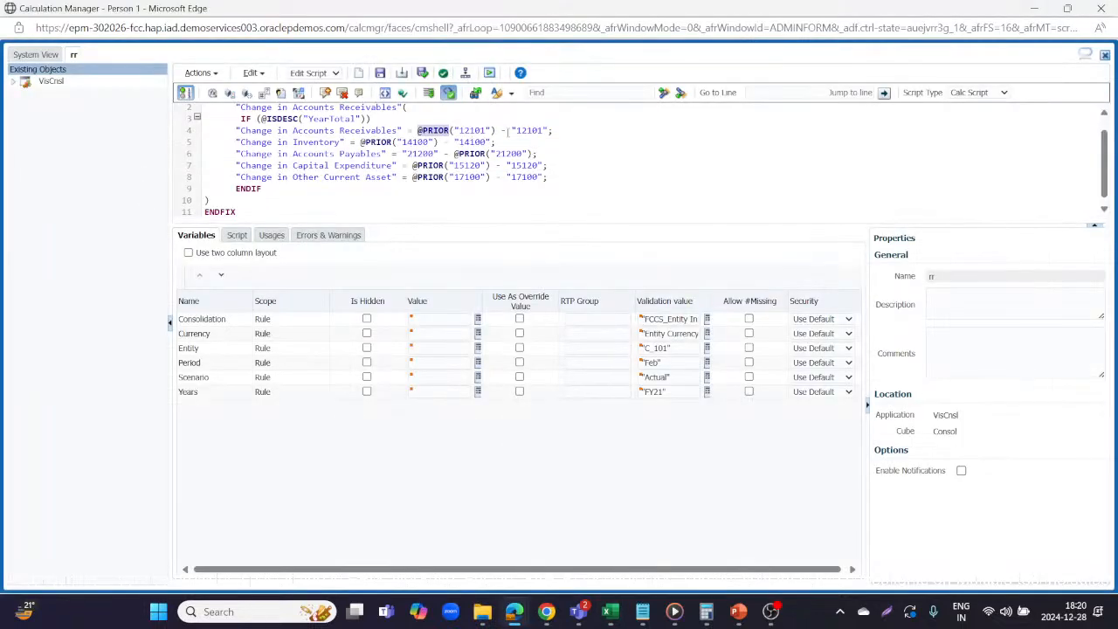
Step: Switch to the EPM Cloud Dimensions page and search the Account dimension by both name and alias for 12101
key("alt+Tab")
key("Tab")
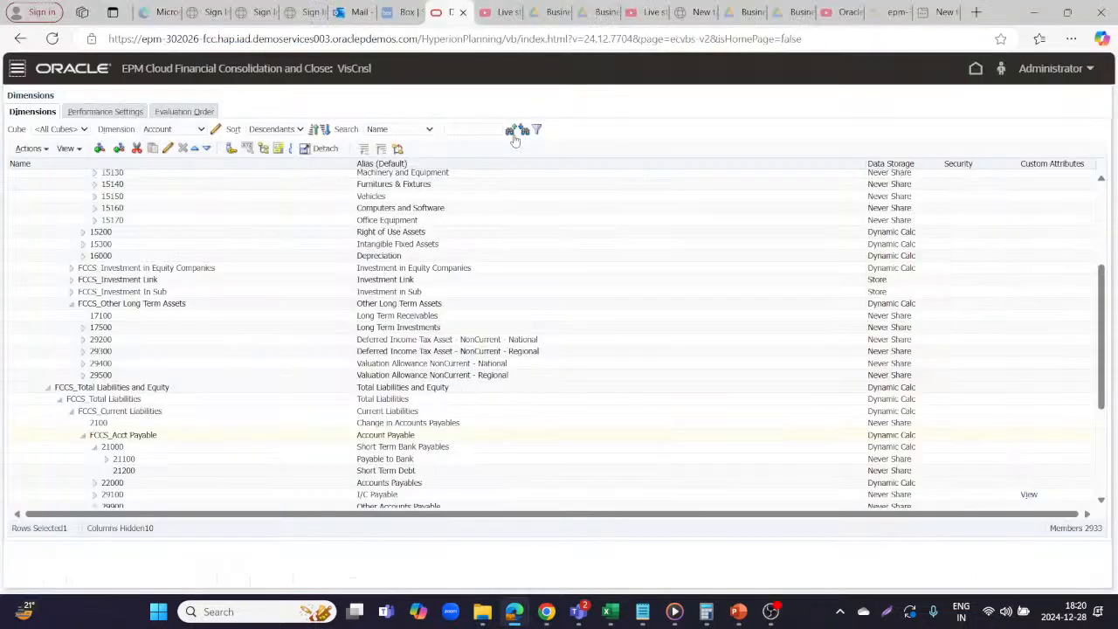
left_click(428, 129)
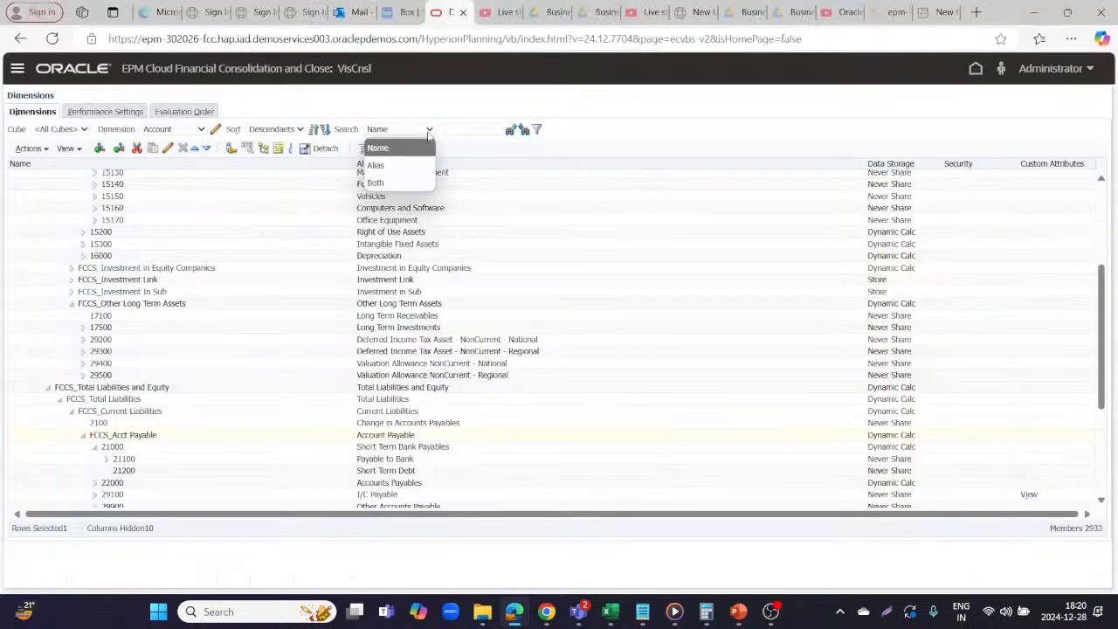
left_click(375, 183)
left_click(471, 129)
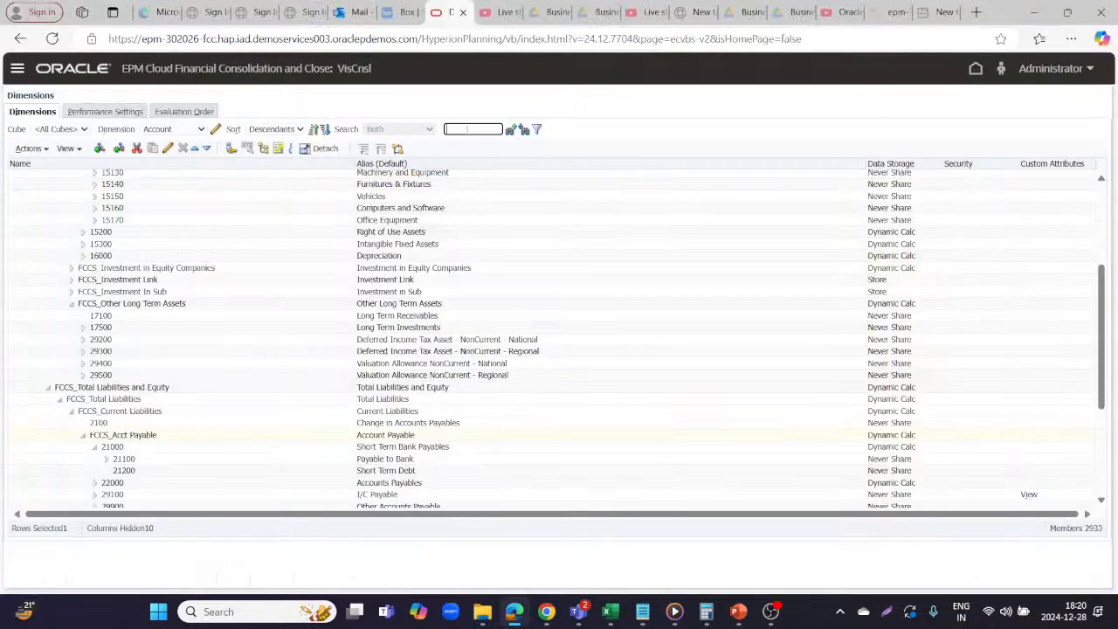
type("12101")
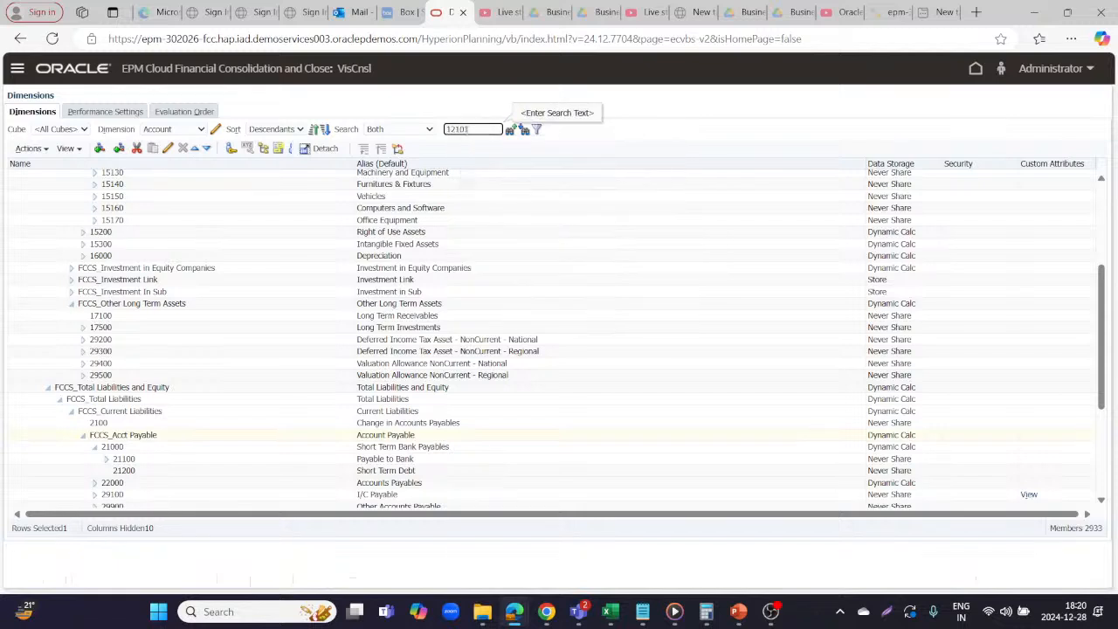
left_click(519, 128)
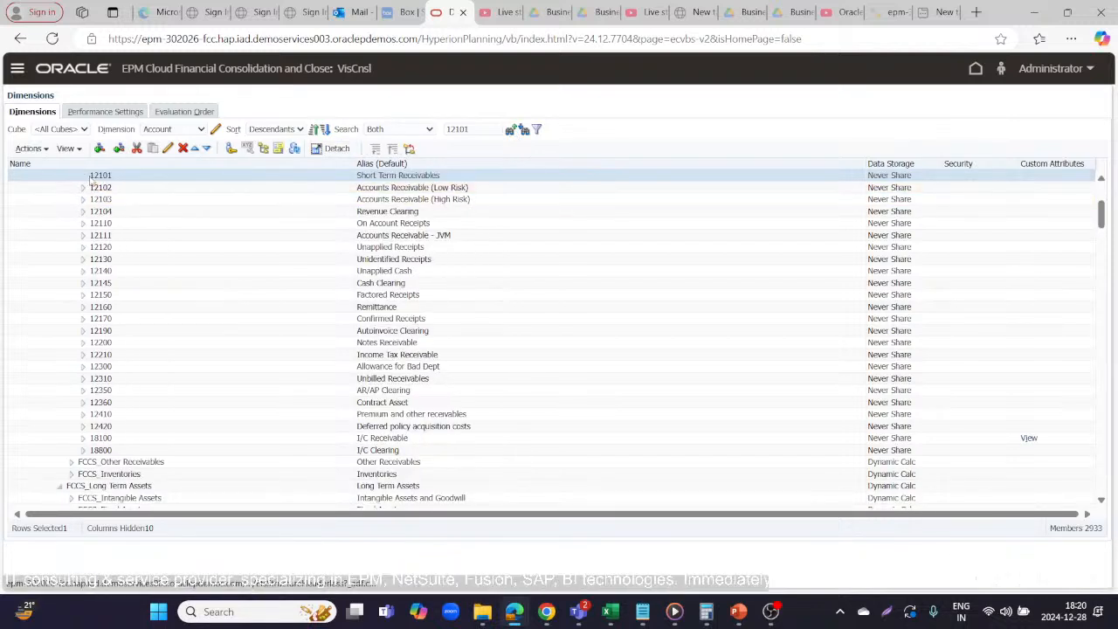
Step: Return to the rr rule in Calculation Manager and review the Change in Accounts Receivables and Change in Inventory formulas
key("alt+Tab")
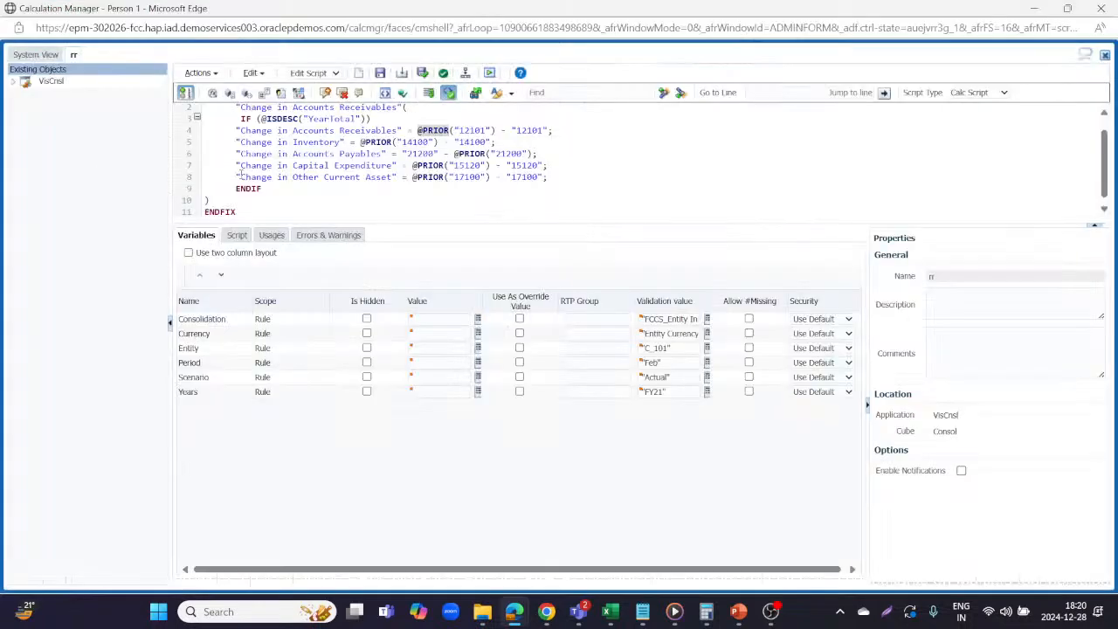
left_click(357, 129)
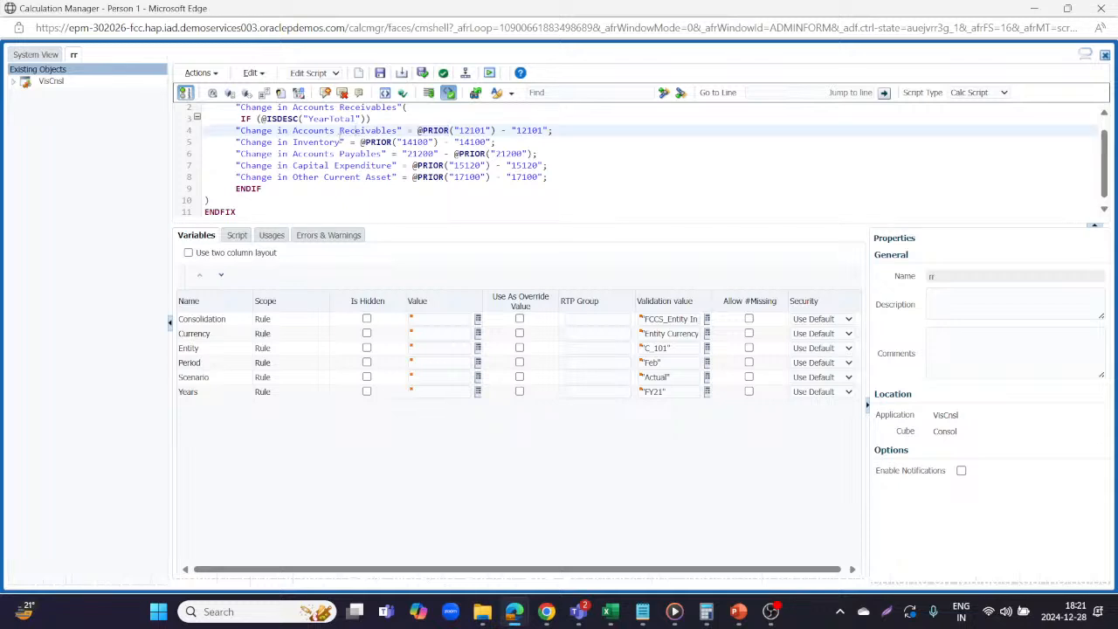
left_click(226, 142)
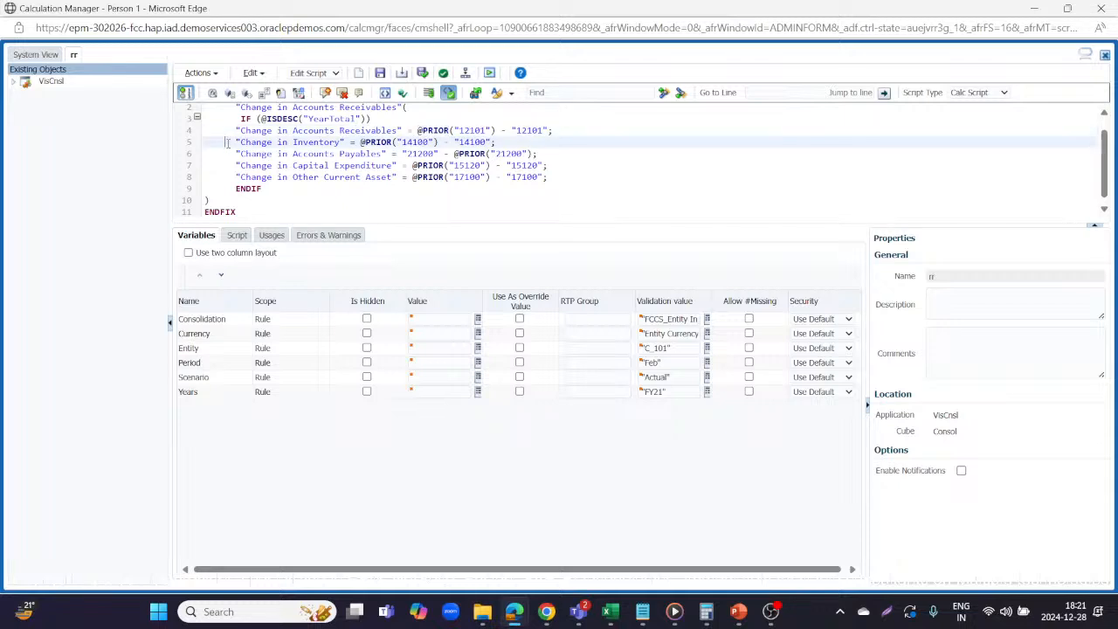
Step: Search the Account dimension on the EPM Cloud Dimensions page for 14100, continuing to the Inventory Material Value account
key("alt+Tab")
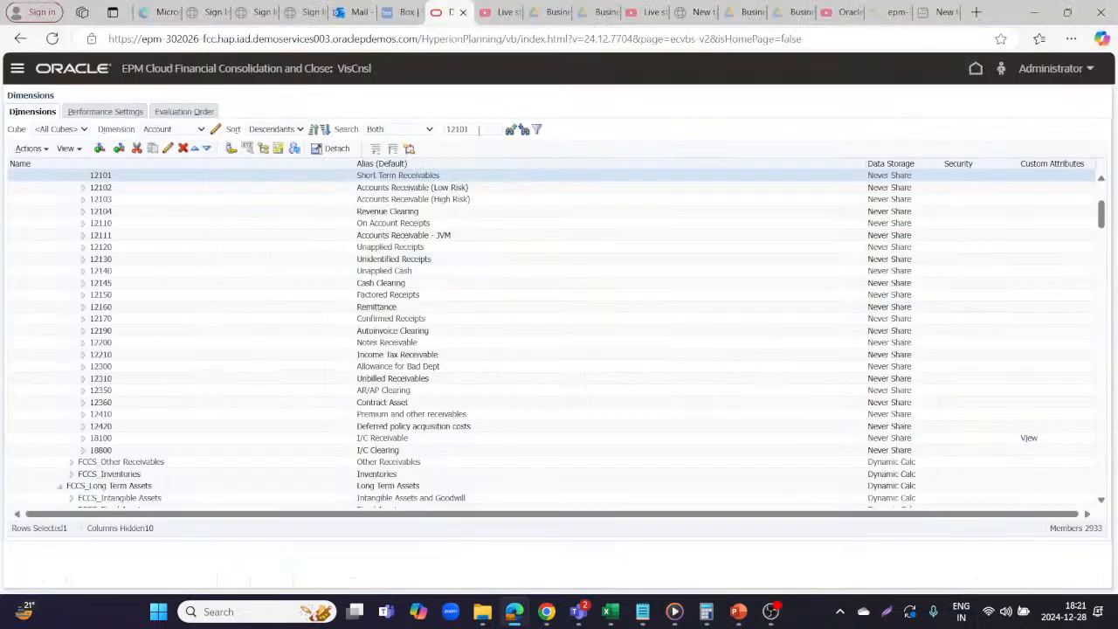
left_click(477, 129)
key("BackSpace")
key("BackSpace")
key("BackSpace")
key("BackSpace")
key("BackSpace")
type("1410")
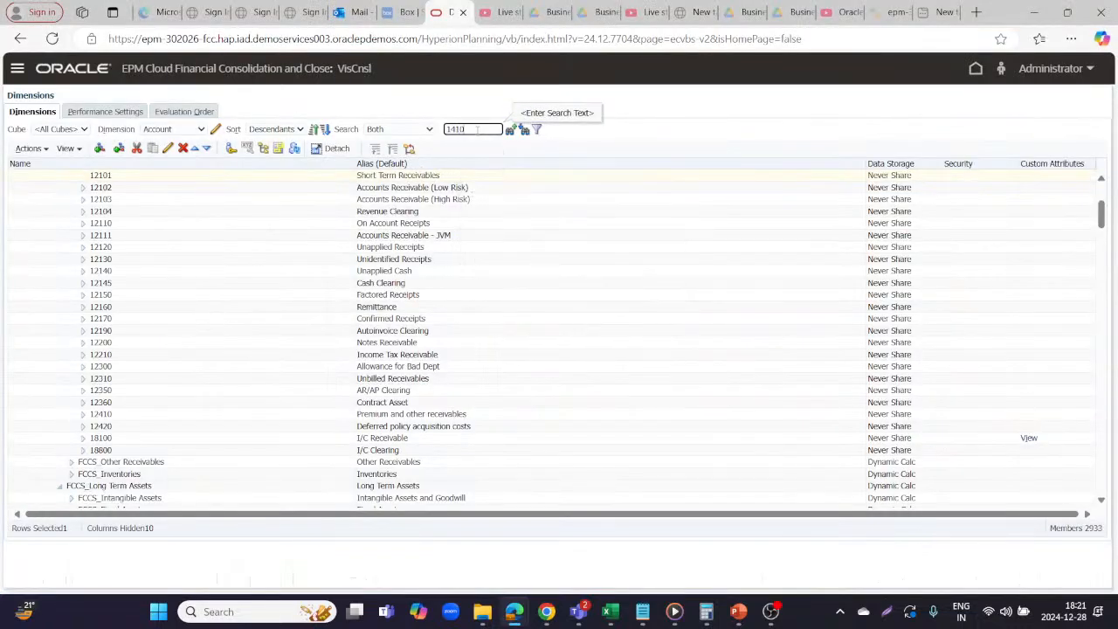
key("alt+Tab")
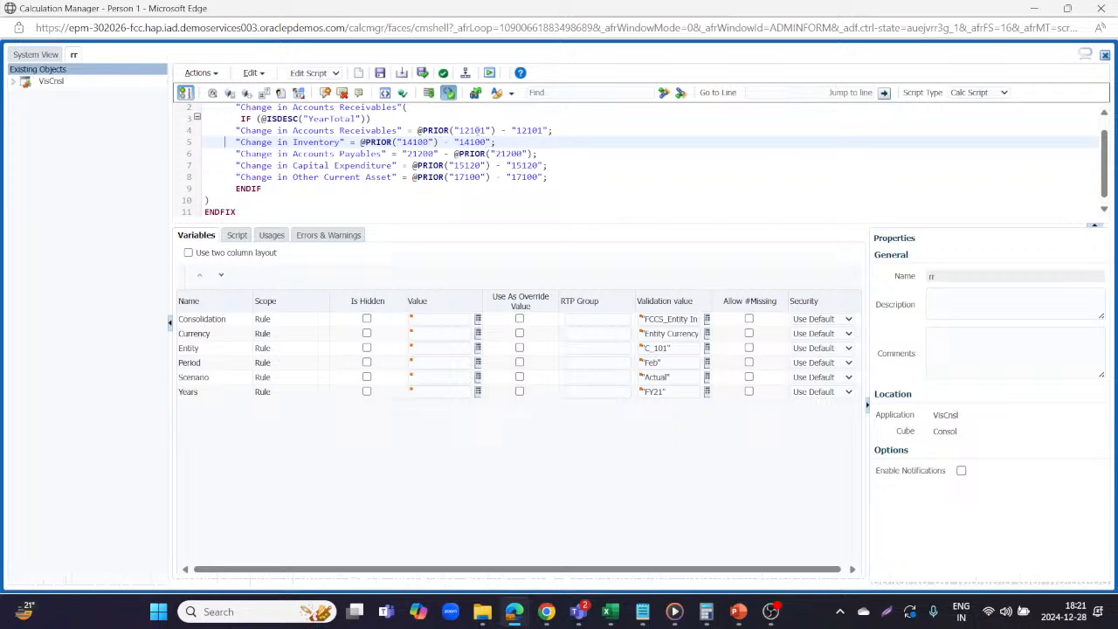
key("alt+Tab")
type("0")
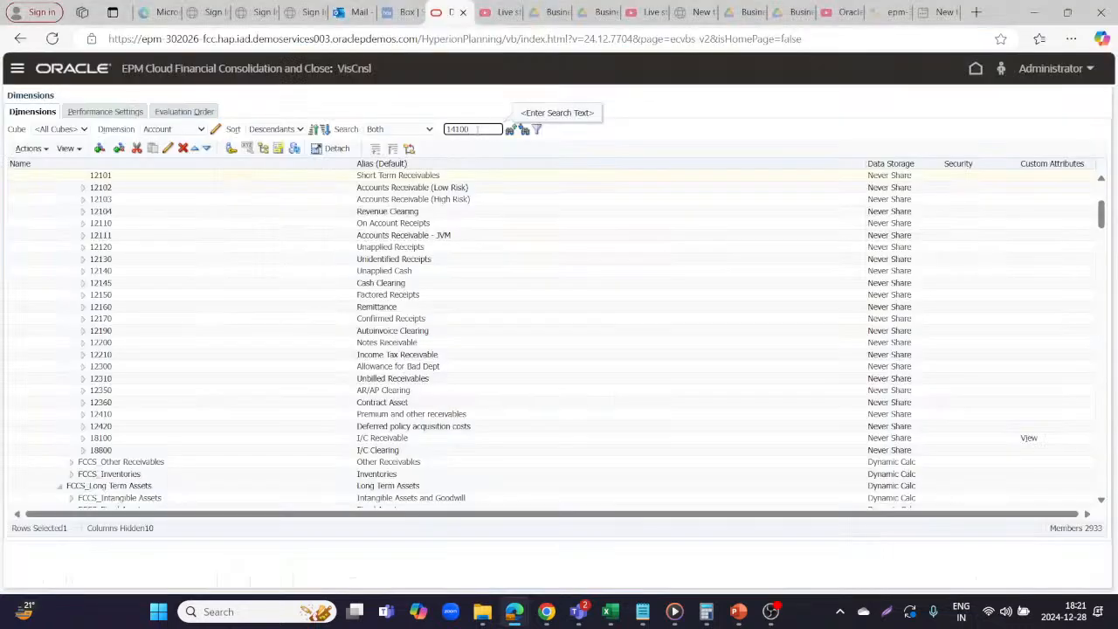
left_click(511, 130)
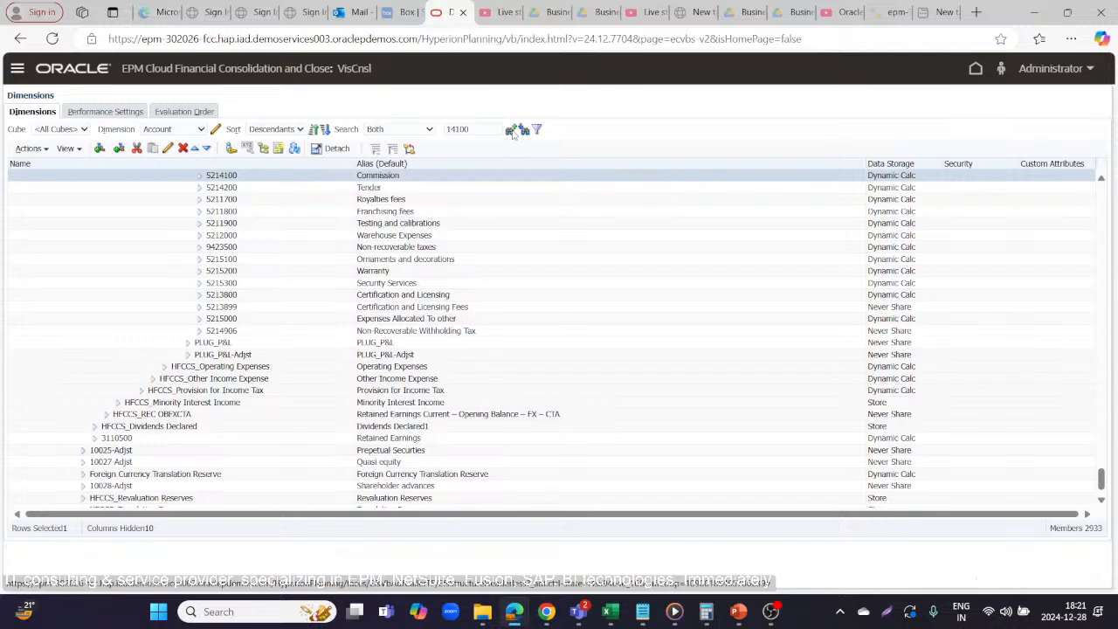
left_click(513, 131)
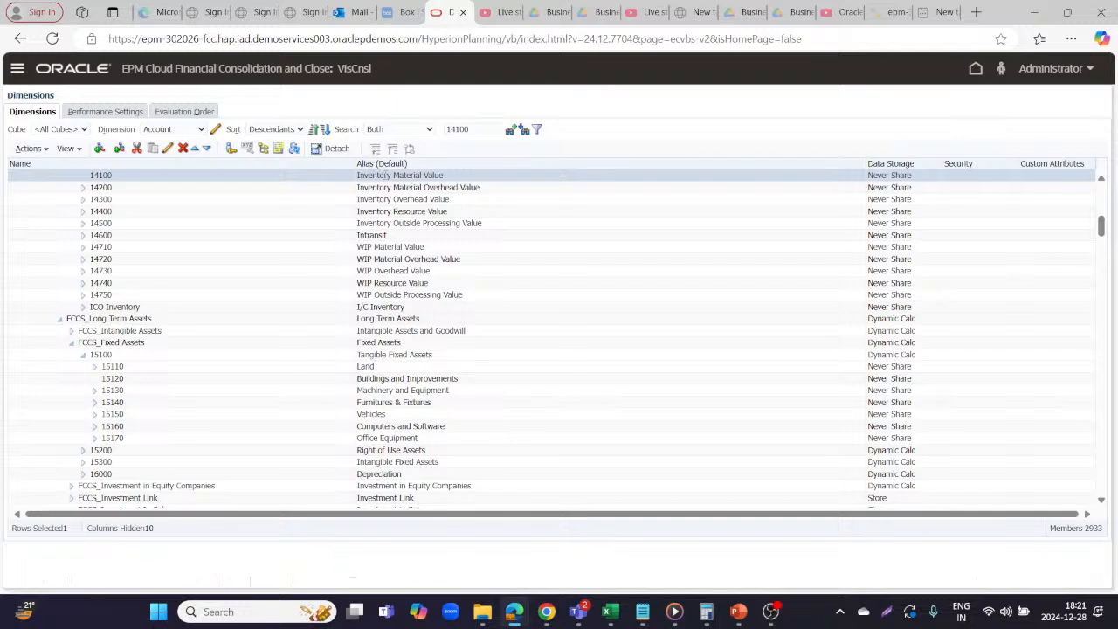
Step: Examine the rr script's payables, capital expenditure and other current asset formulas, its YearTotal condition, and the enclosing FIX and ENDFIX
key("alt+Tab")
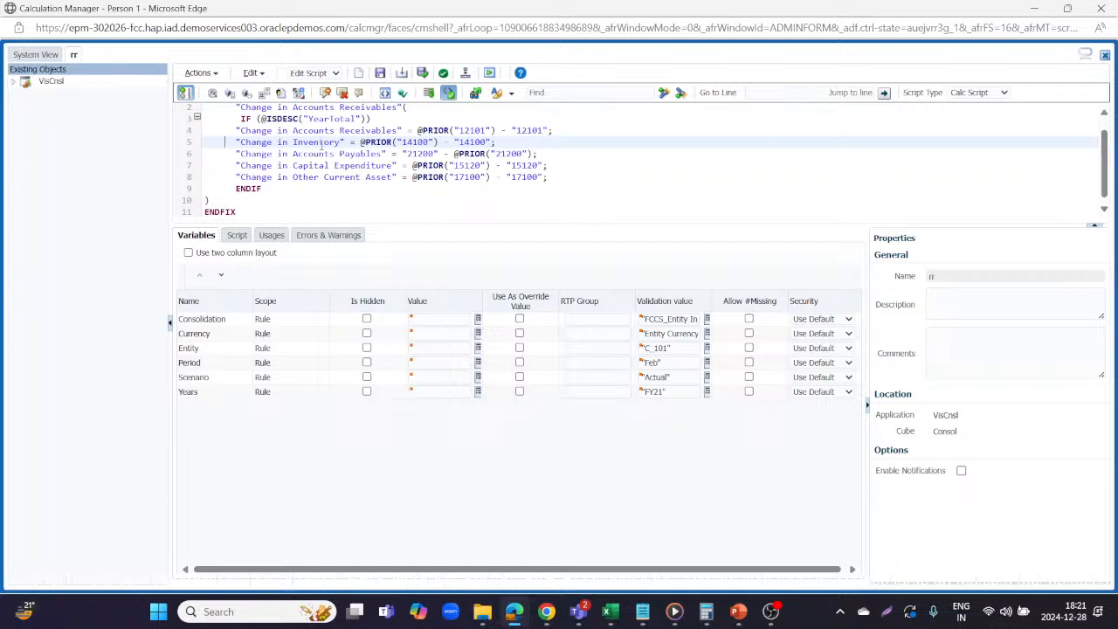
left_click(314, 158)
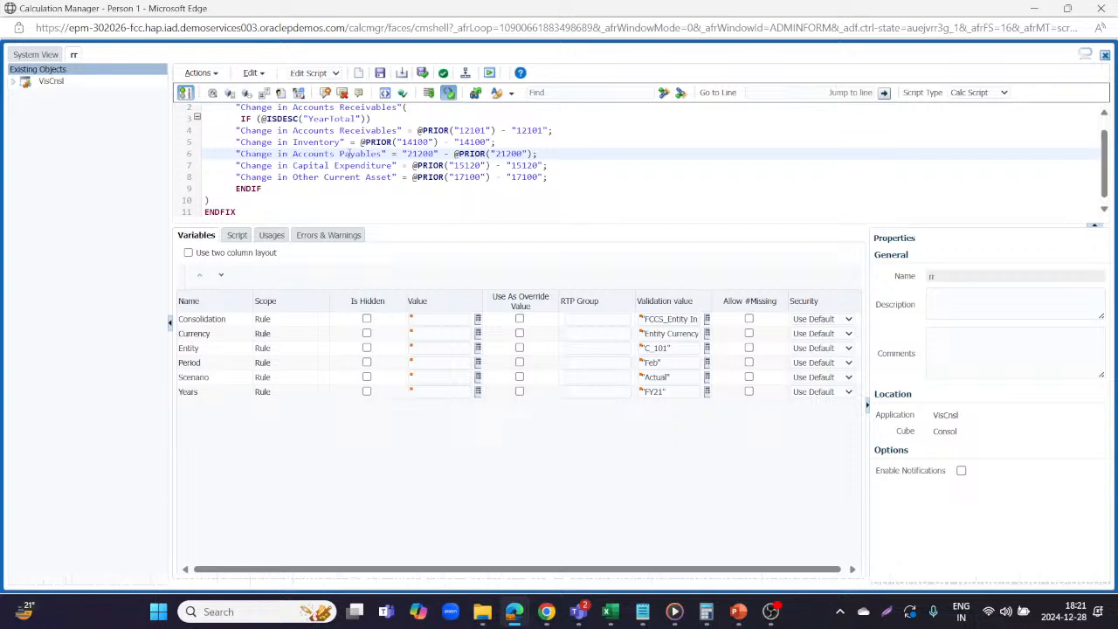
left_click(339, 165)
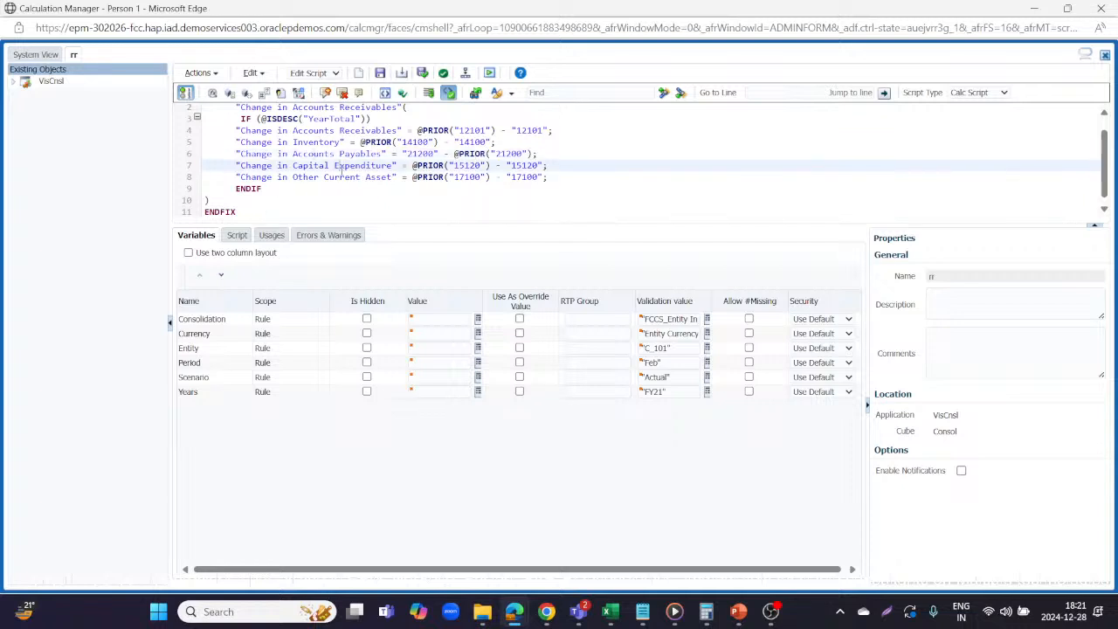
left_click(338, 175)
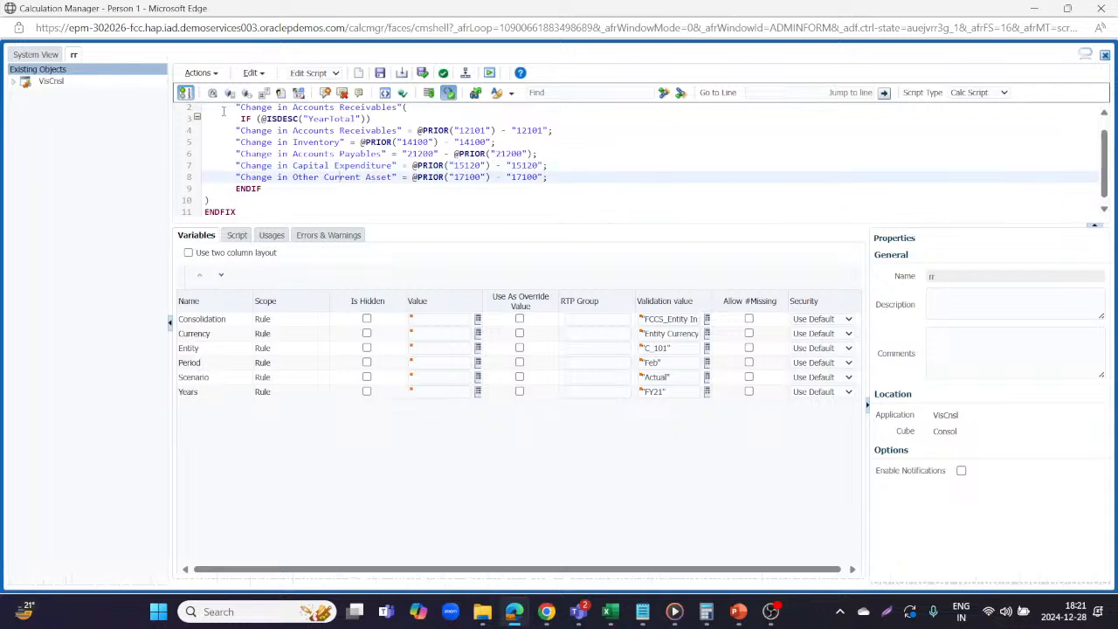
left_click(252, 118)
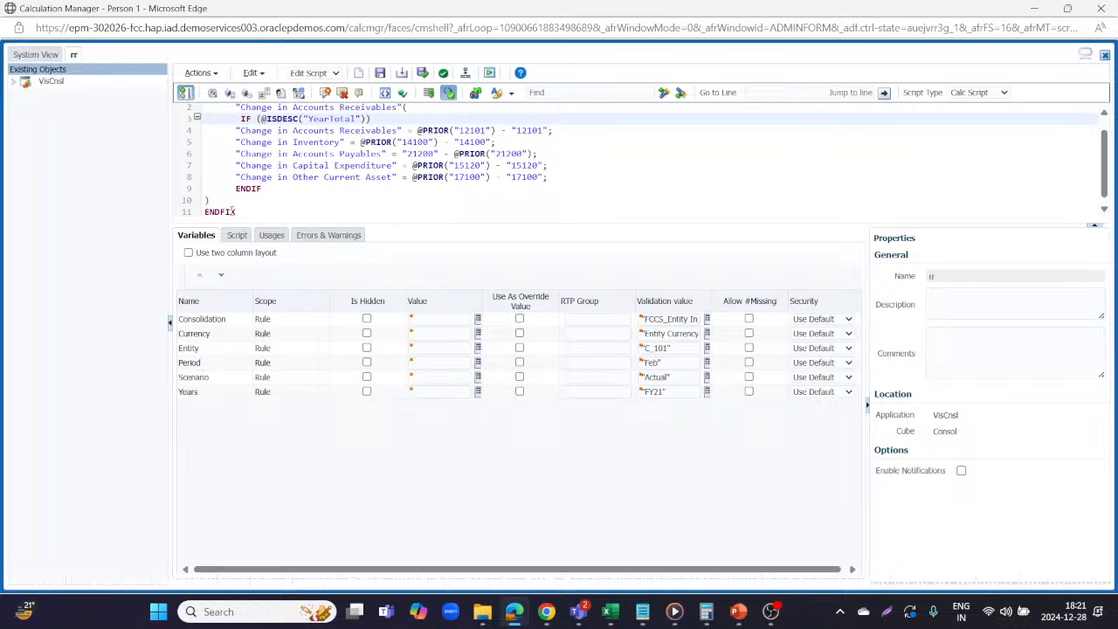
scroll(234, 211, "up", 1)
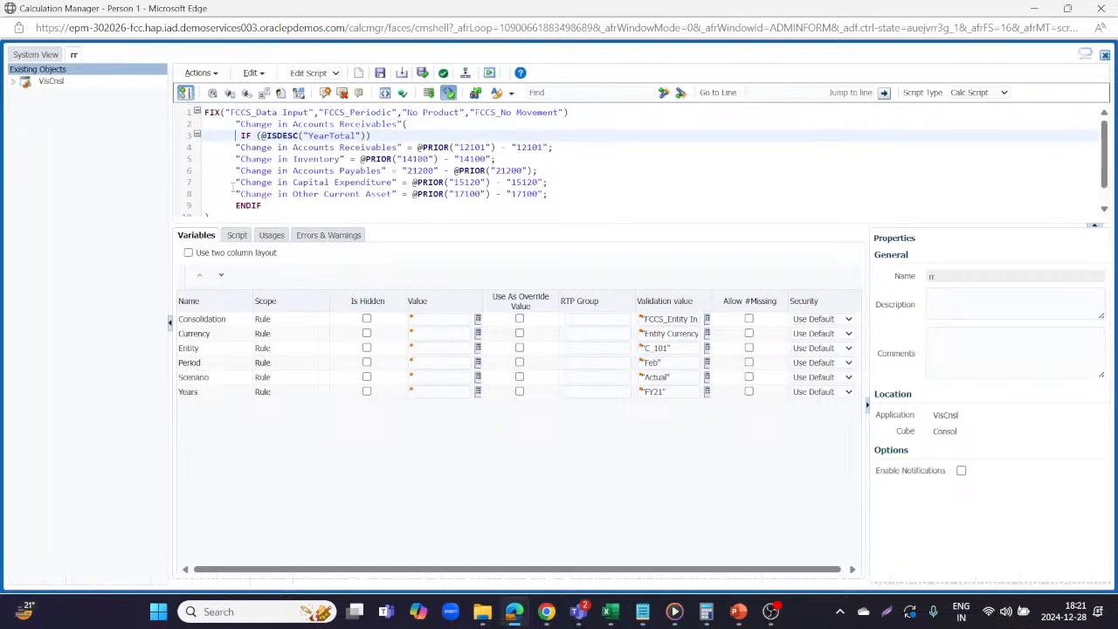
scroll(234, 186, "down", 2)
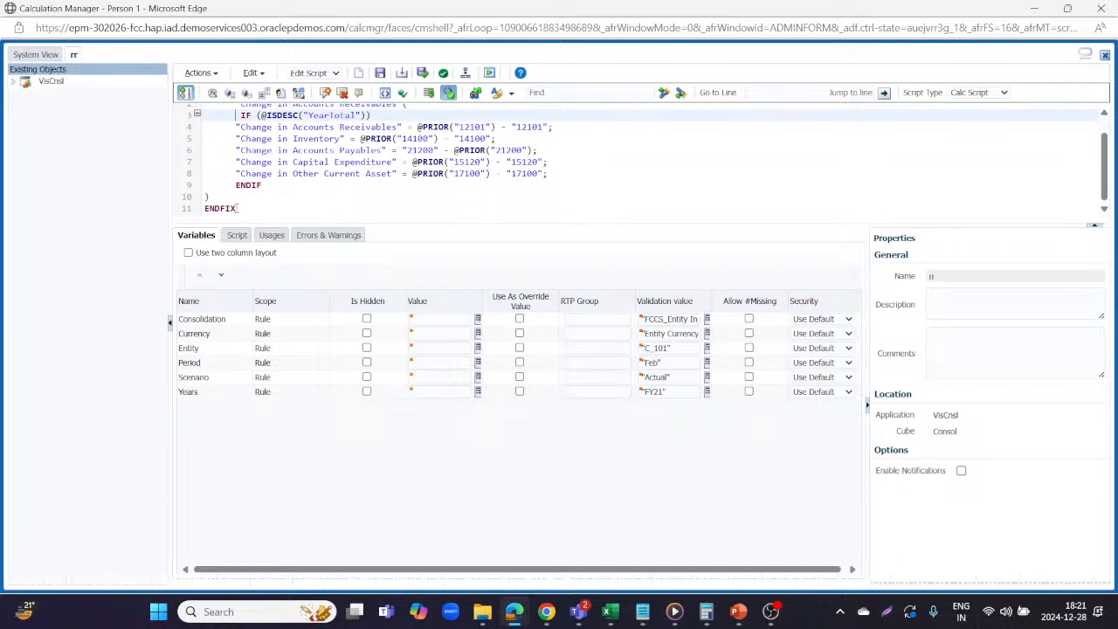
scroll(275, 189, "up", 1)
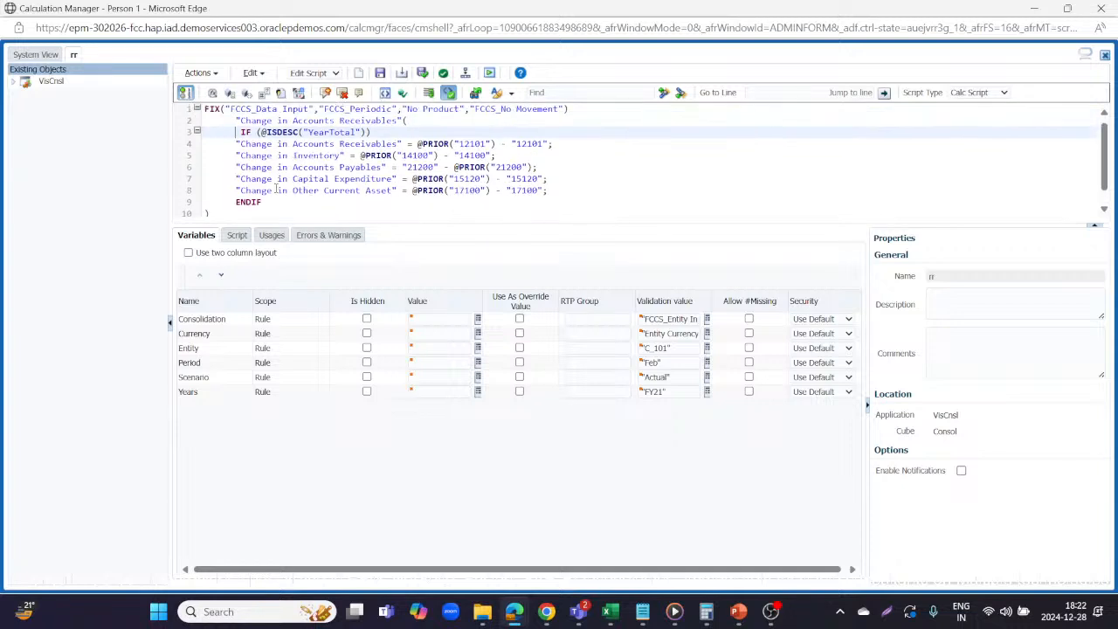
scroll(276, 190, "down", 1)
scroll(276, 189, "up", 1)
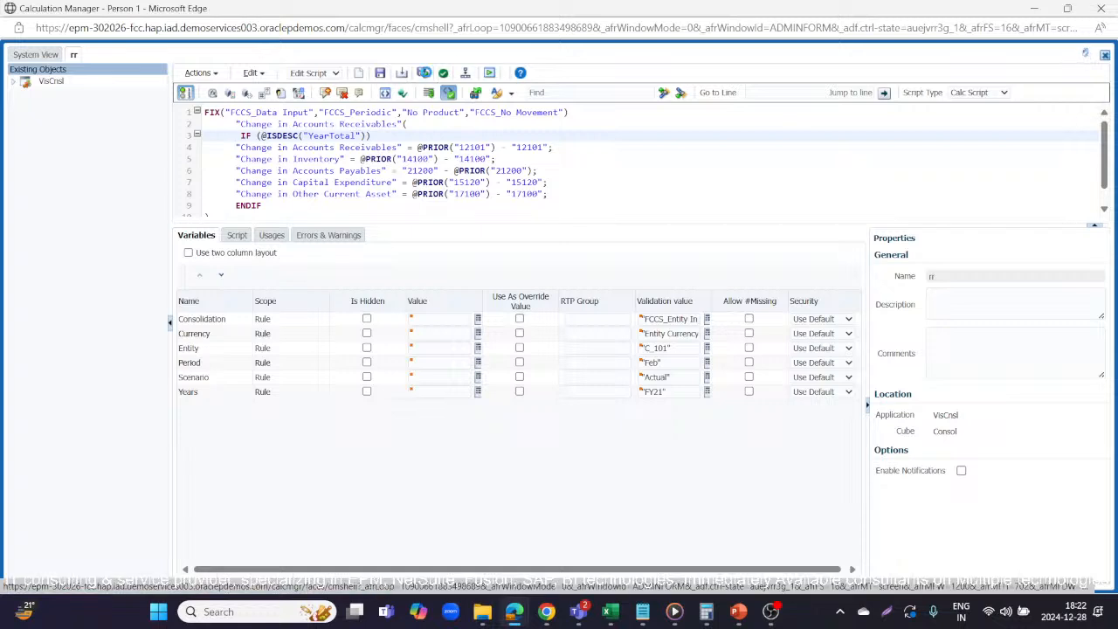
Step: Validate and save the rr rule, and deploy it to the VisCnsl application
left_click(424, 74)
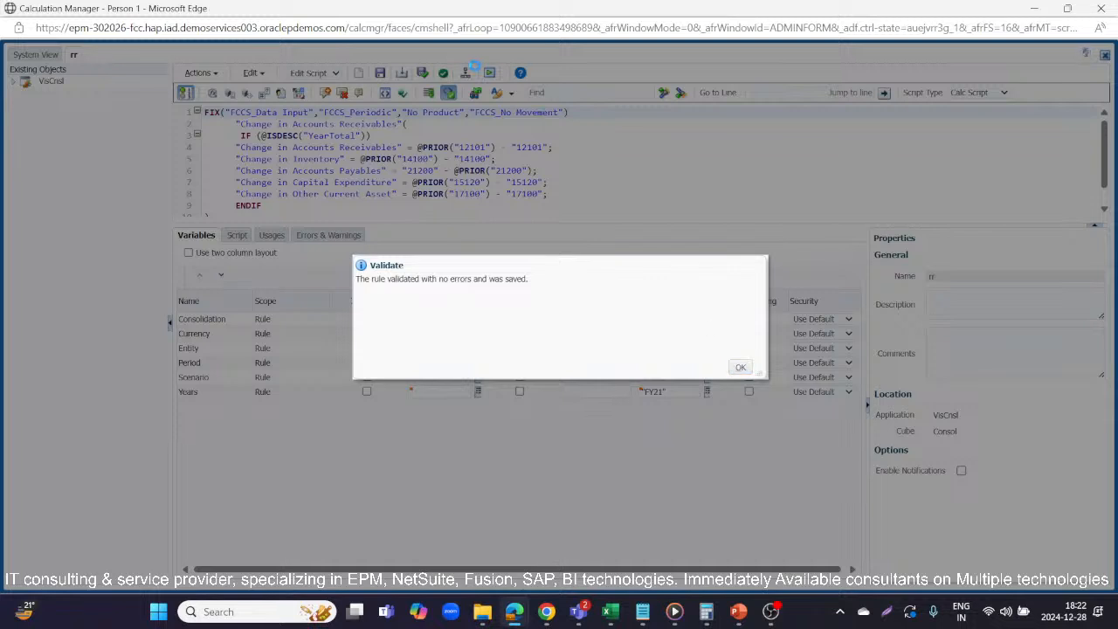
left_click(466, 72)
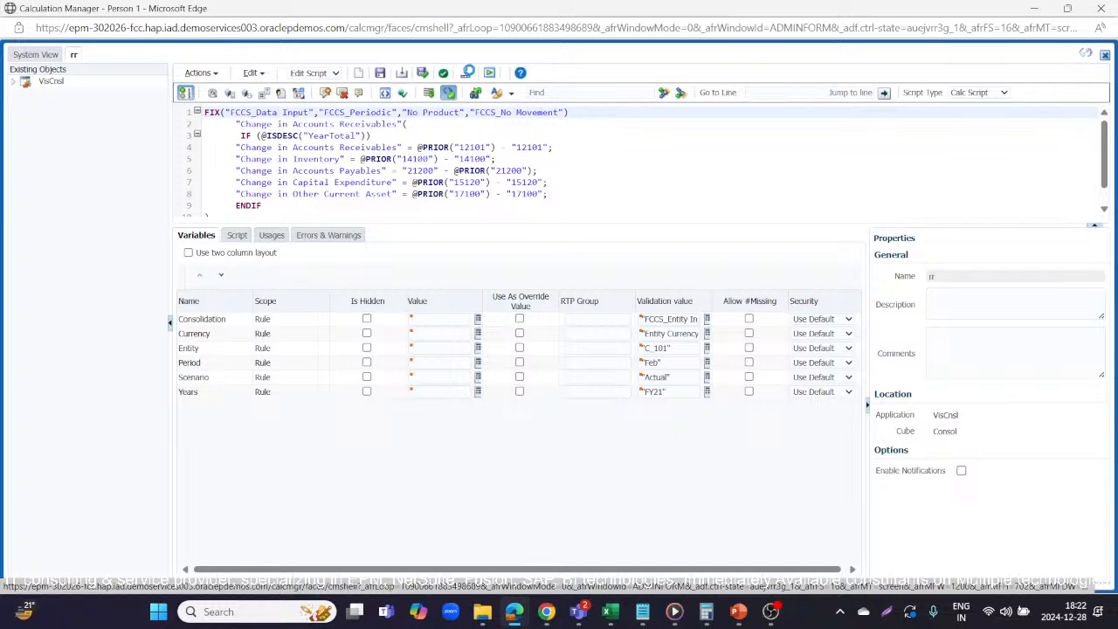
left_click(468, 73)
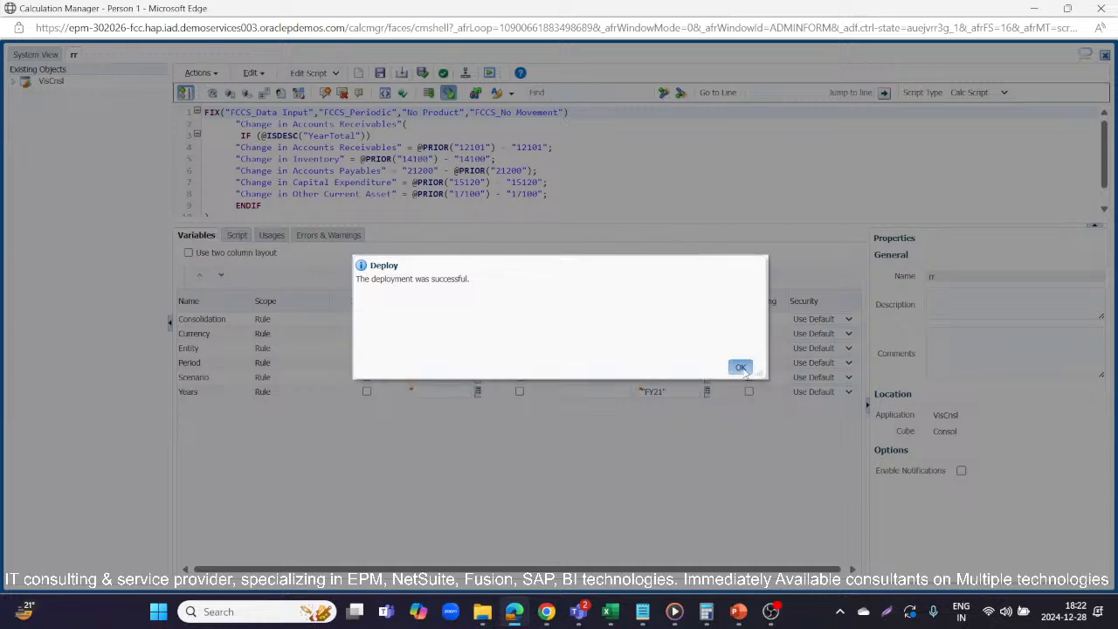
Step: Switch to Sheet2 of the fccs topics workbook in Excel and inspect the Short Term Receivables row in the ad hoc grid
key("alt+Tab")
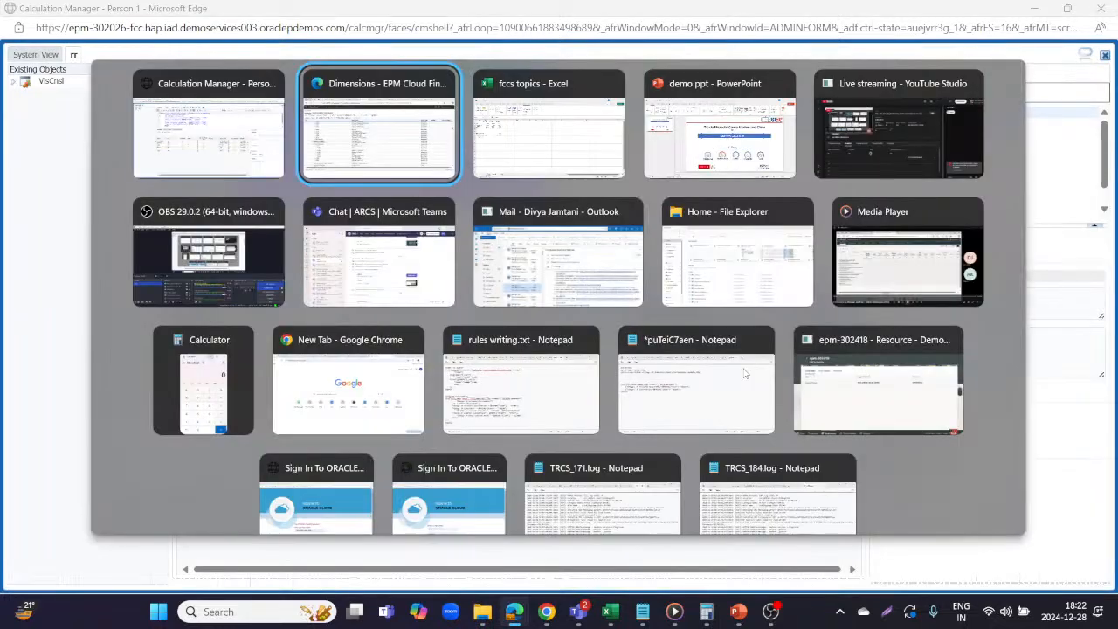
key("alt+Tab")
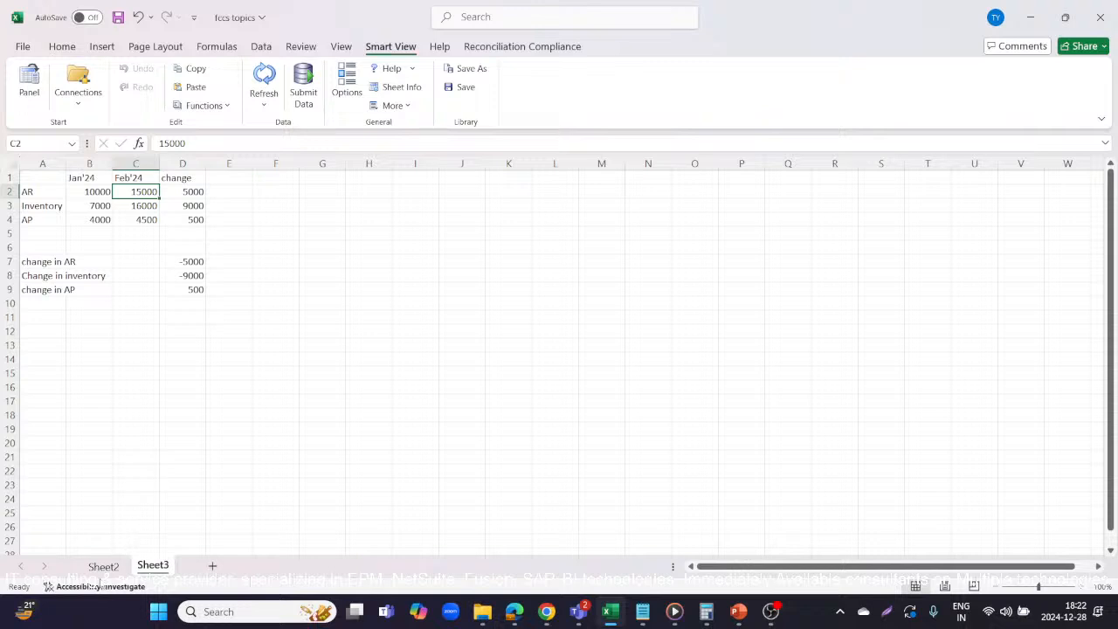
left_click(103, 566)
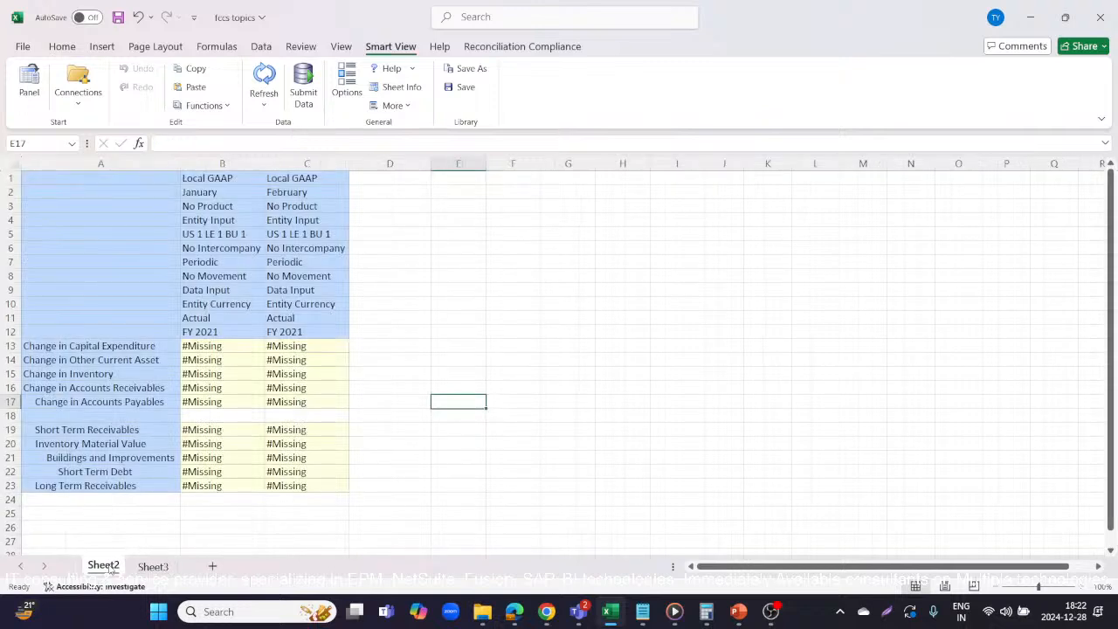
left_click(404, 330)
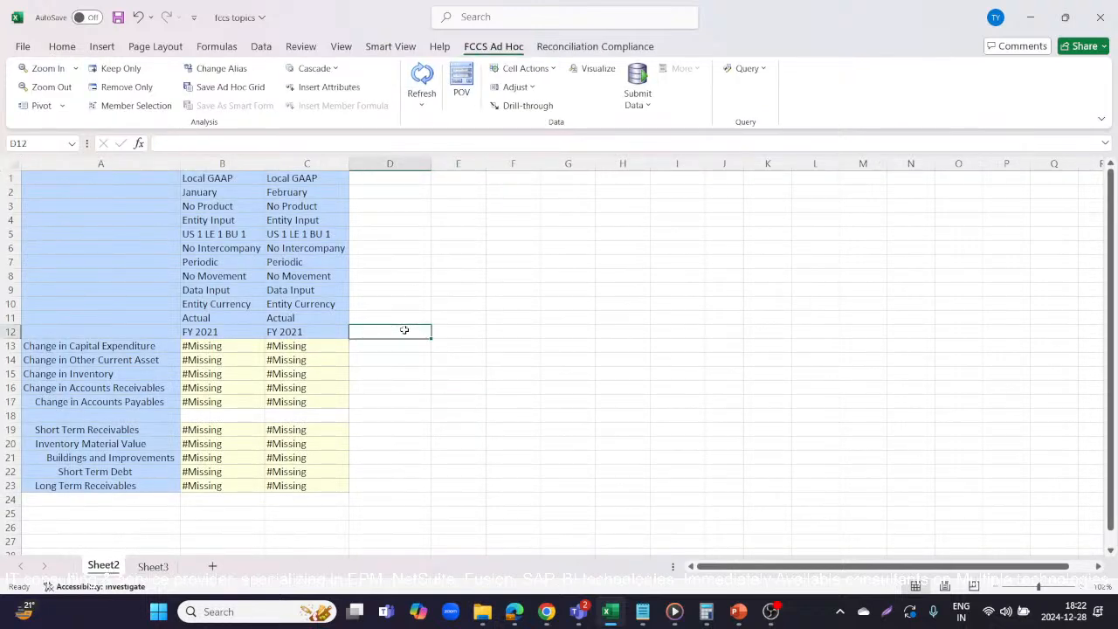
left_click(208, 428)
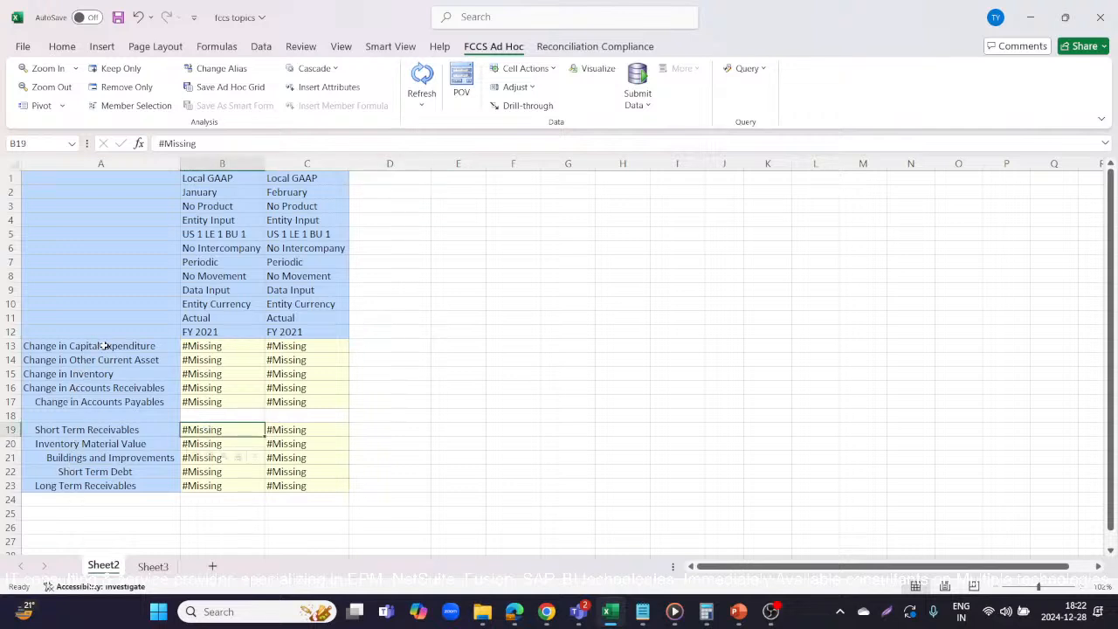
left_click(114, 430)
left_click(213, 430)
Step: Highlight the January and February period headers in the ad hoc grid with a yellow fill
left_click(234, 199)
left_click(77, 47)
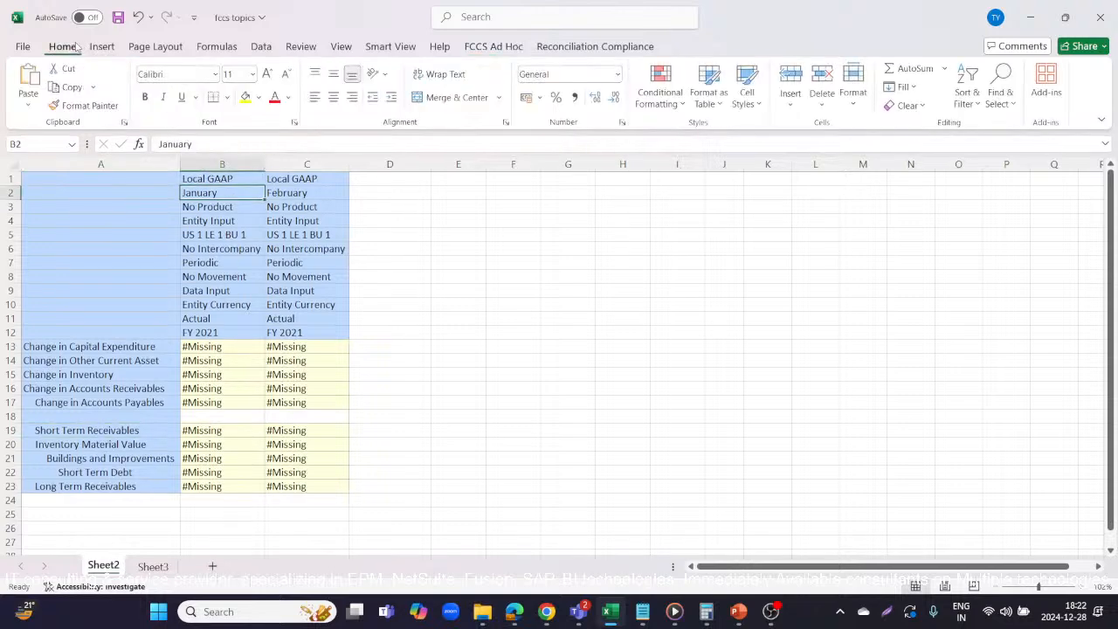
left_click(246, 97)
left_click(288, 192)
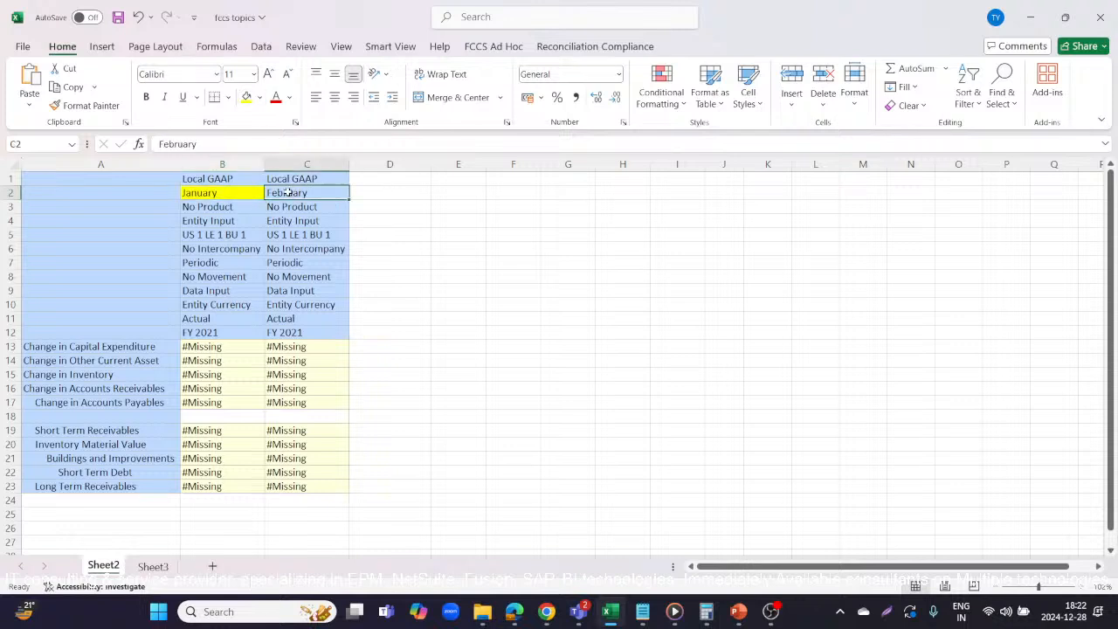
left_click(246, 97)
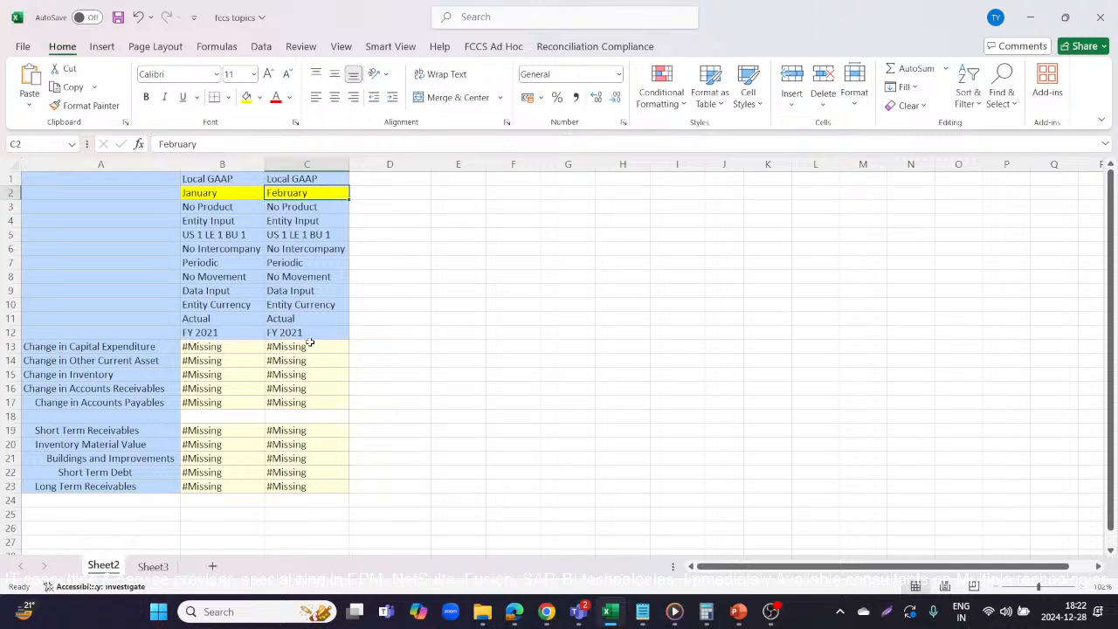
Step: Enter Short Term Receivables in the ad hoc grid as 14000 for January and 21500 for February
left_click_drag(310, 344, 309, 402)
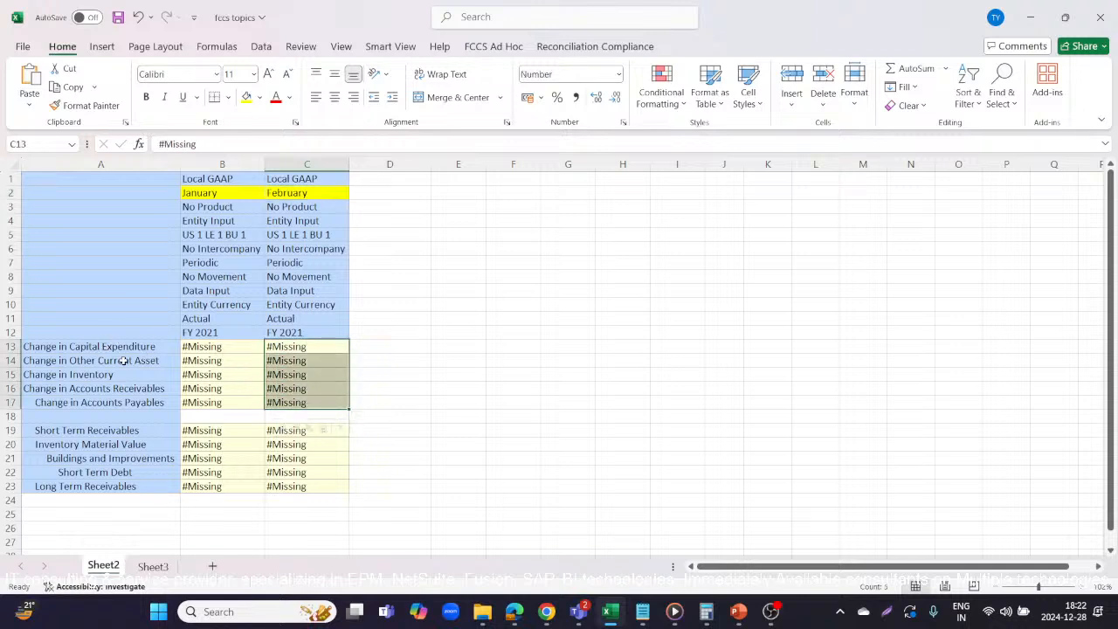
left_click(201, 433)
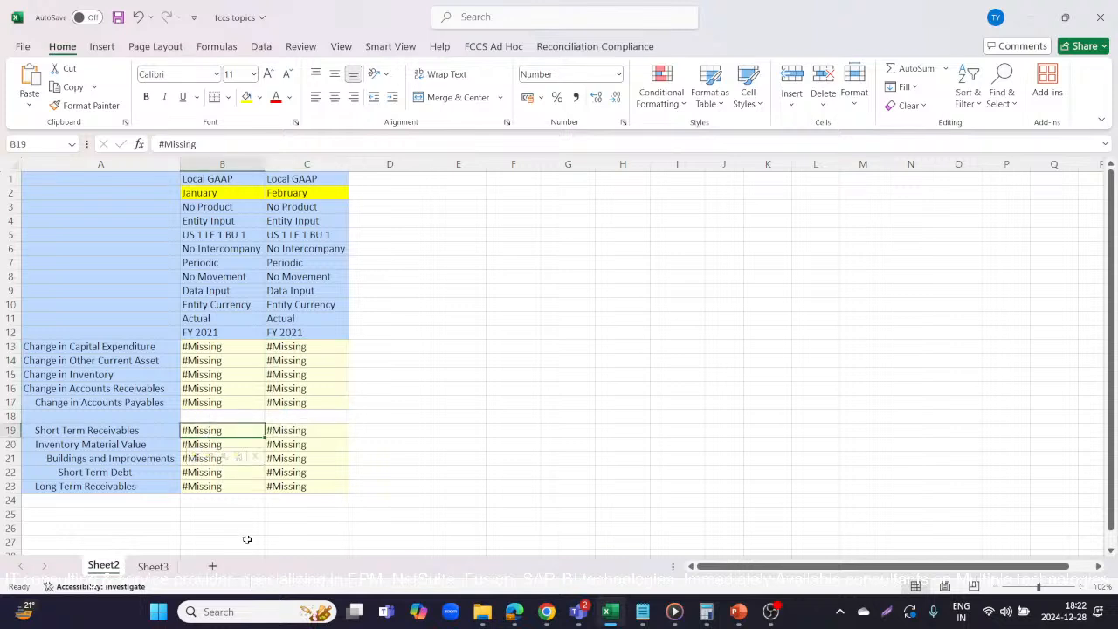
type("14000")
key("Tab")
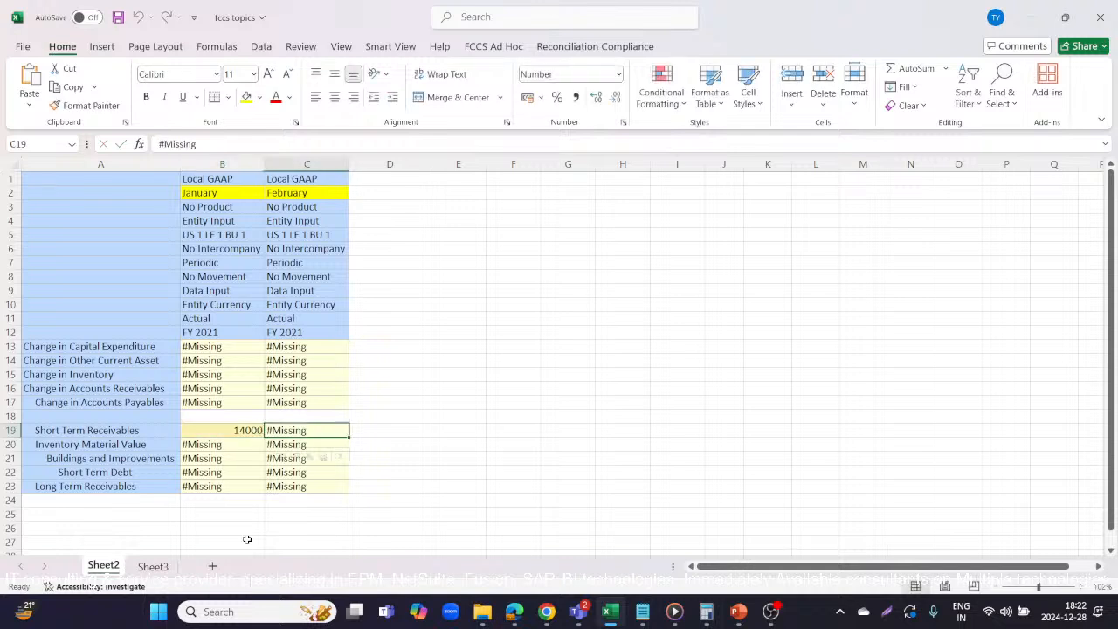
type("21500")
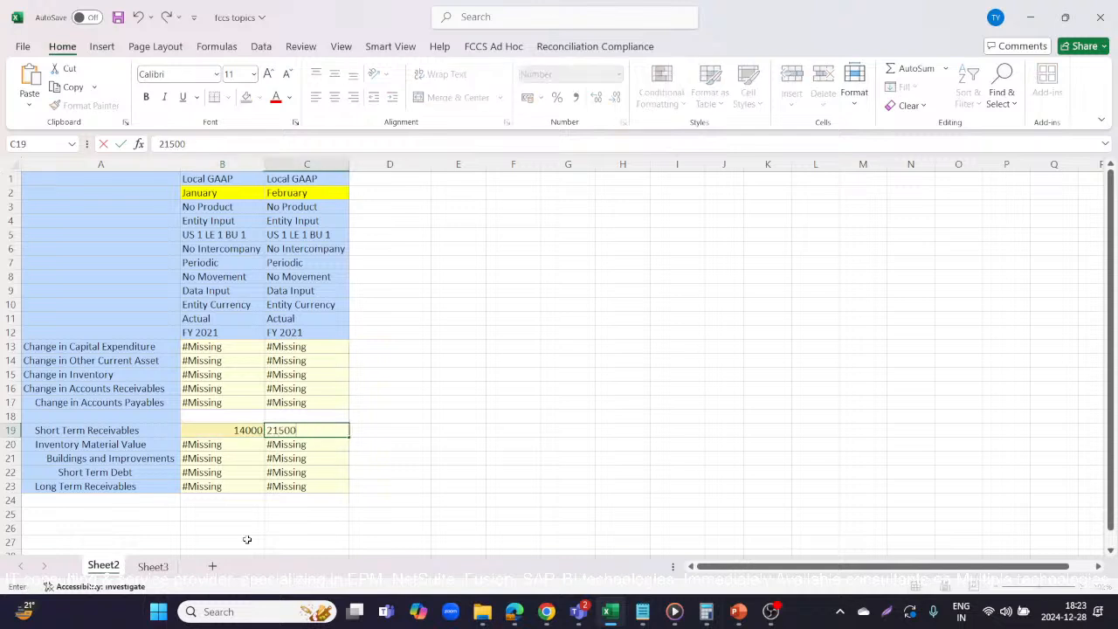
key("ctrl+Return")
key("Return")
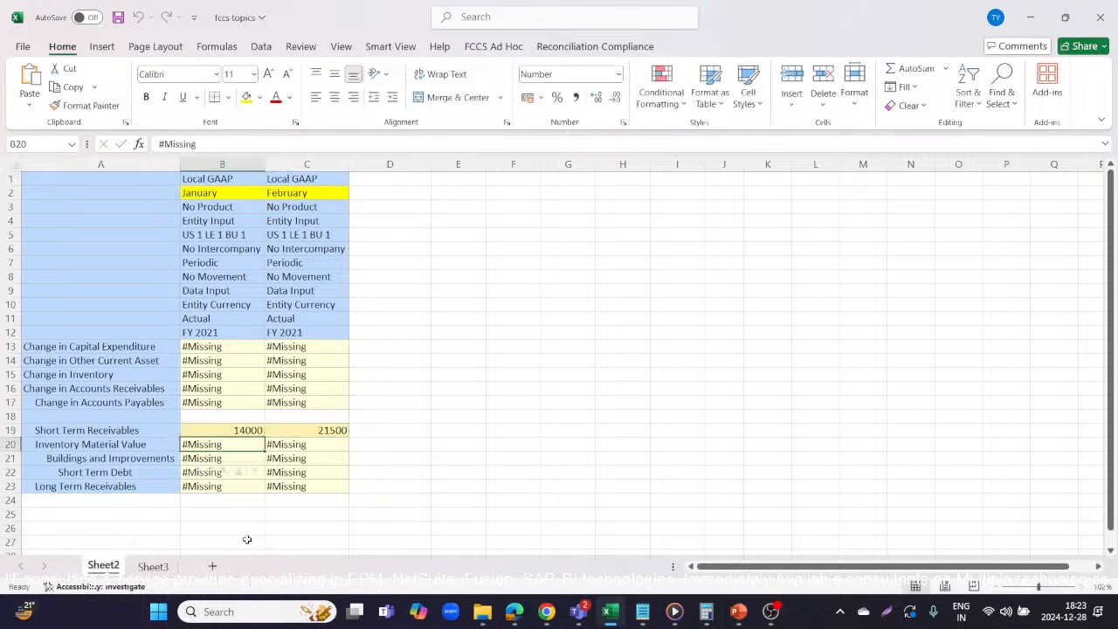
Step: Enter Inventory Material Value as 18200 for January and 27200 for February
type("18200")
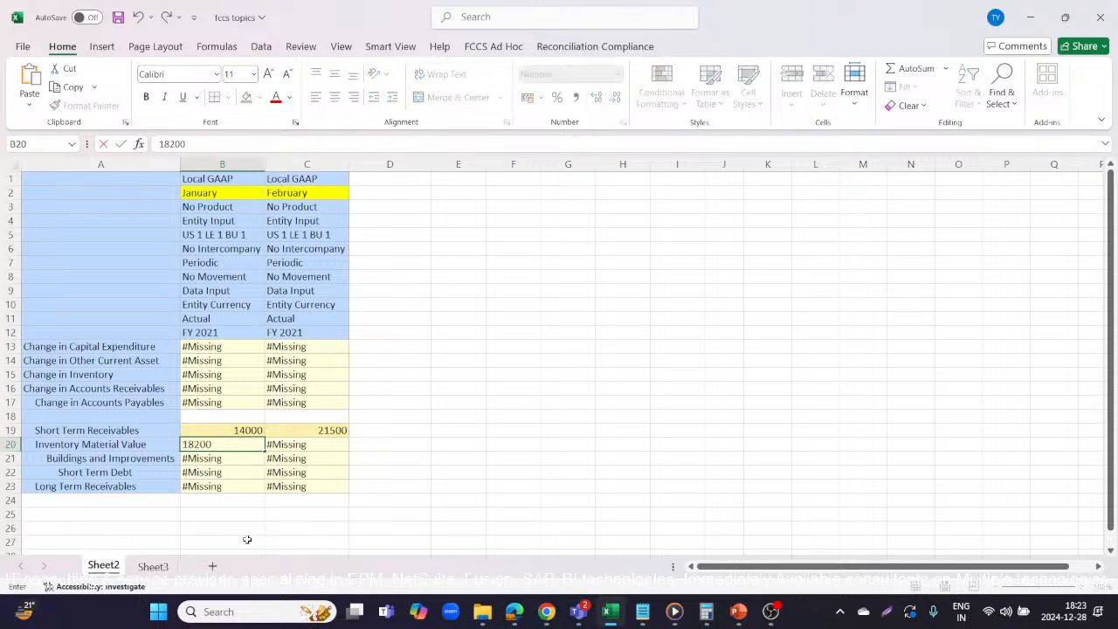
key("Tab")
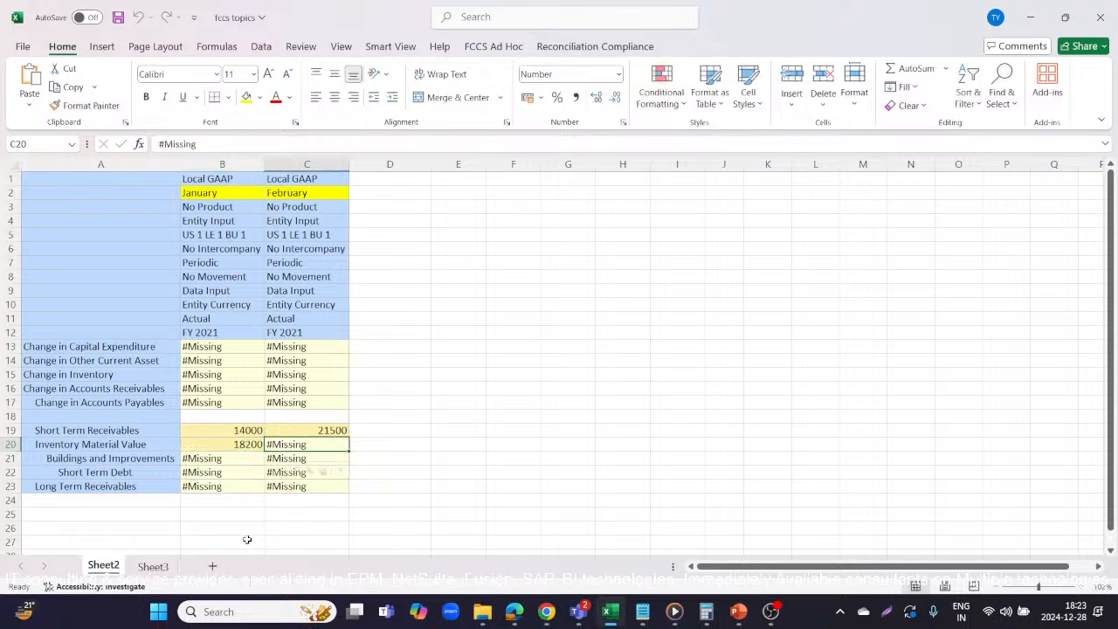
type("2")
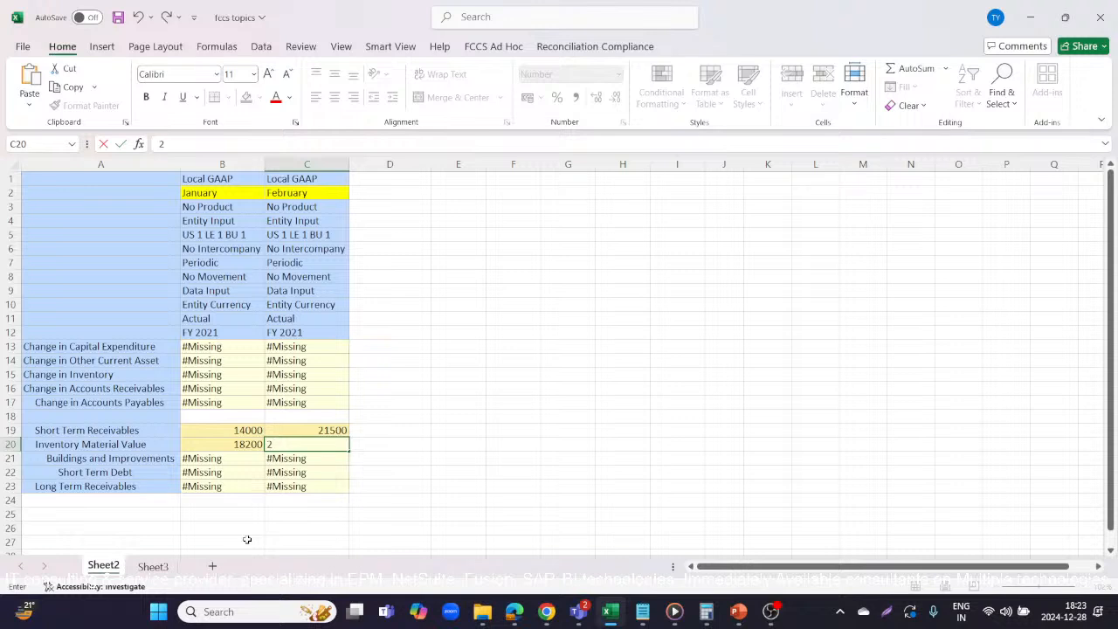
type("7200")
key("Return")
key("Left")
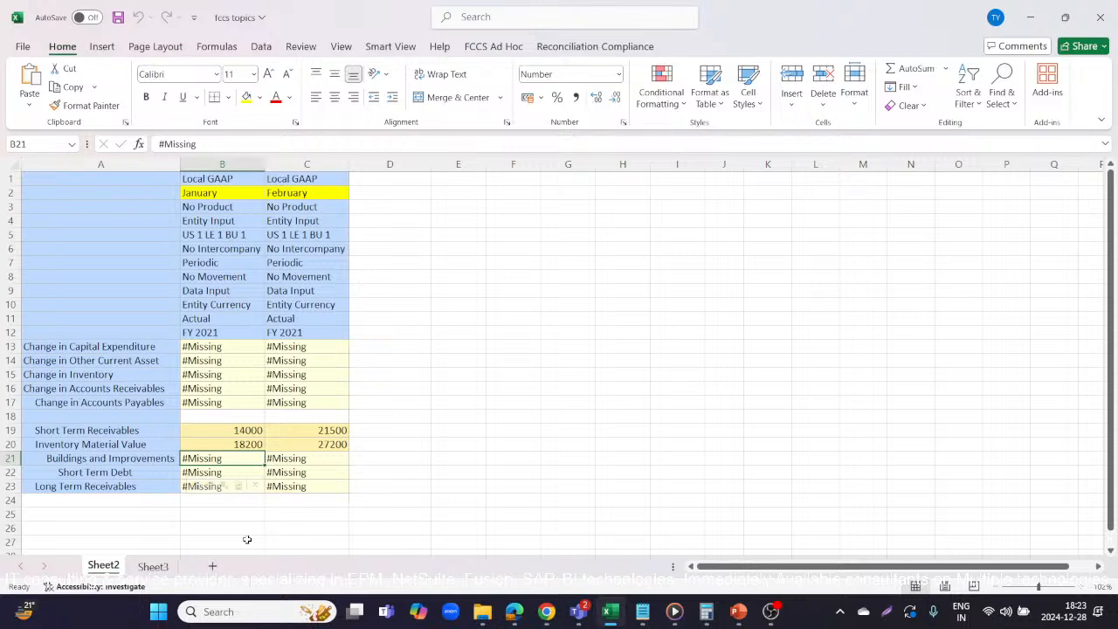
Step: Enter Buildings and Improvements as 90000 for January and 170000 for February
type("90000")
key("Tab")
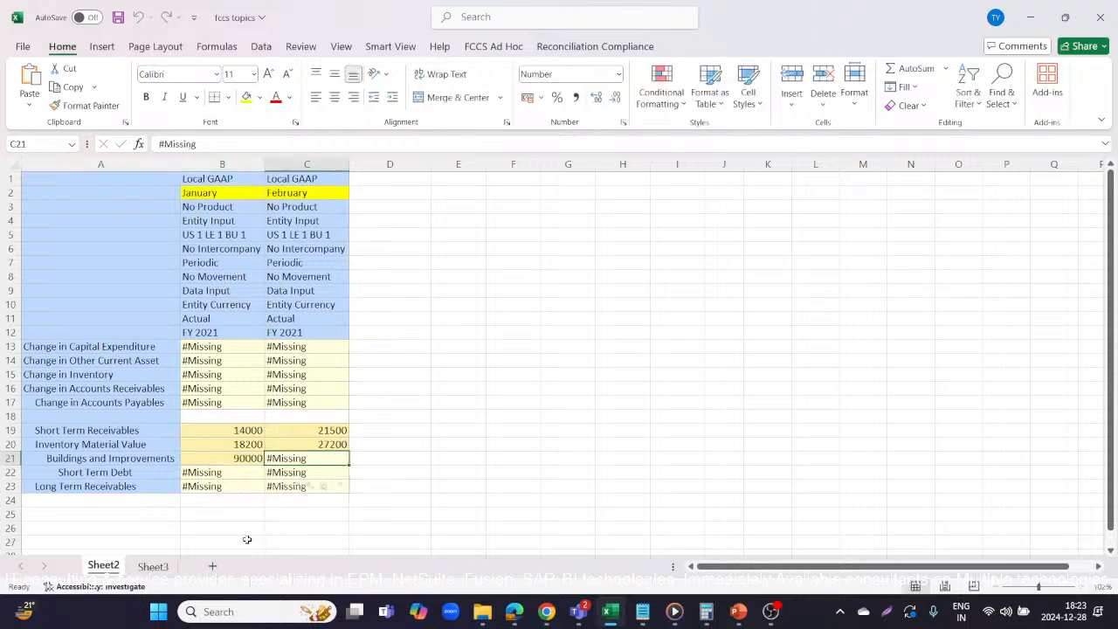
type("170000")
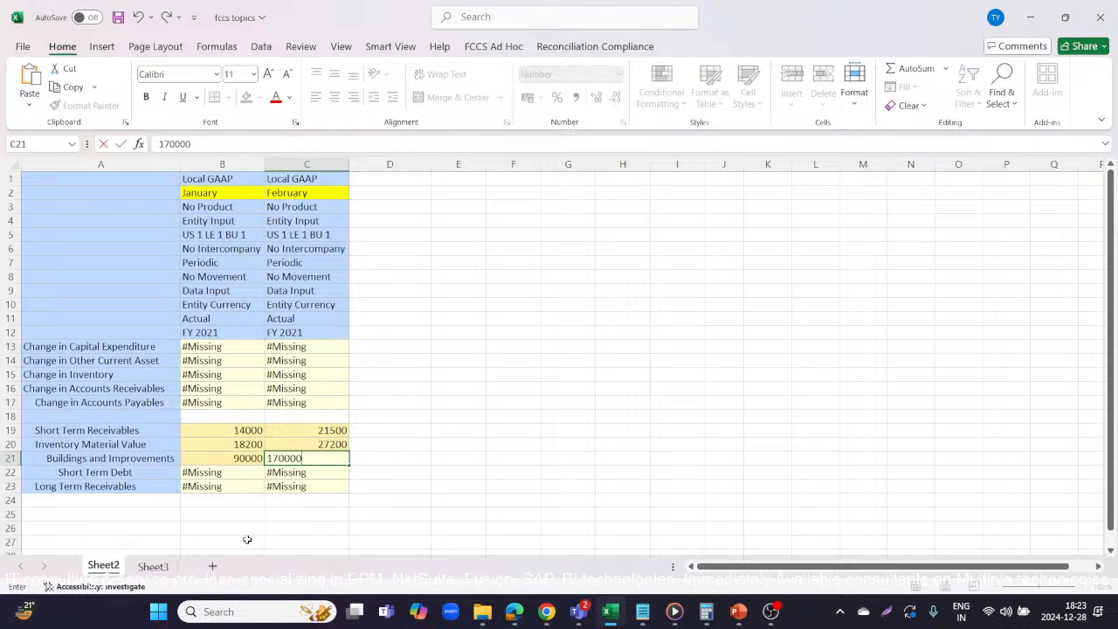
key("Return")
key("Left")
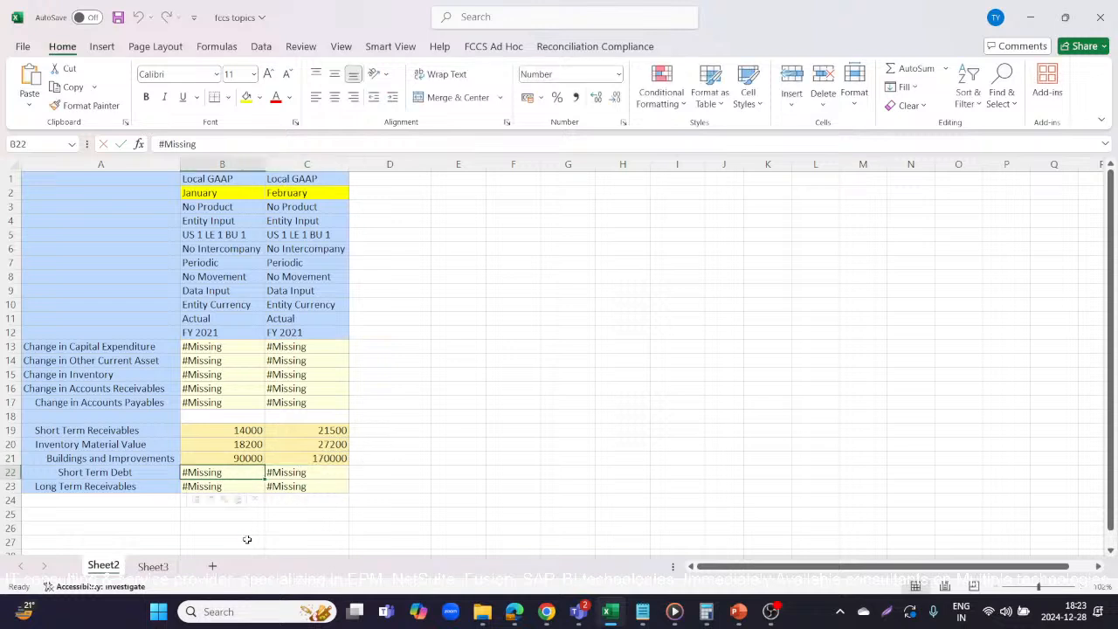
Step: Enter Short Term Debt as 45000 for January and 86000 for February
type("45000")
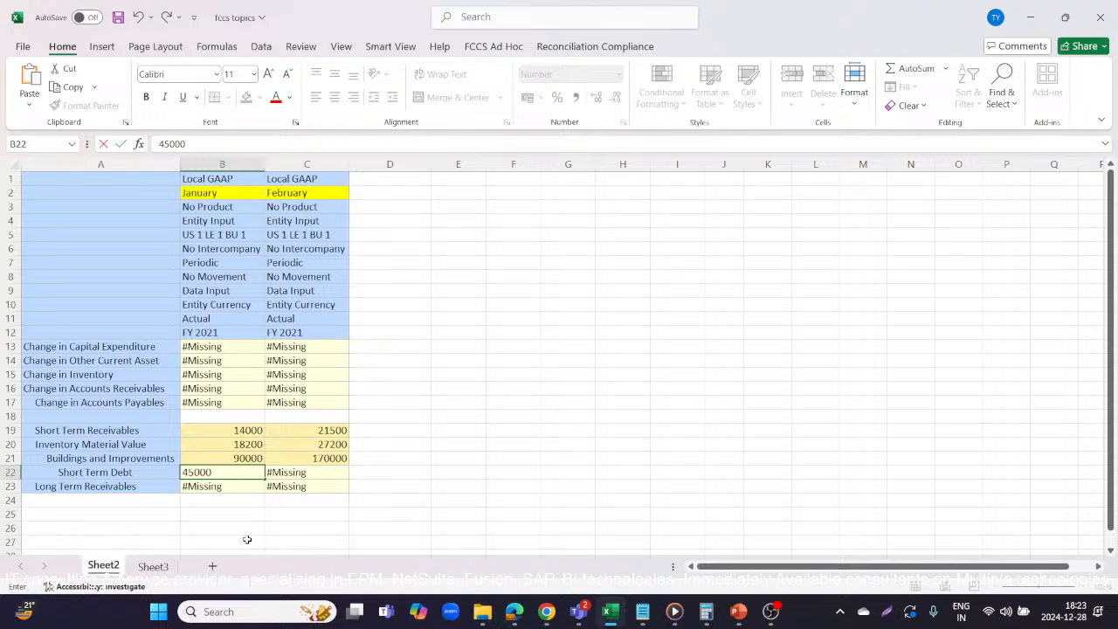
key("Tab")
type("8")
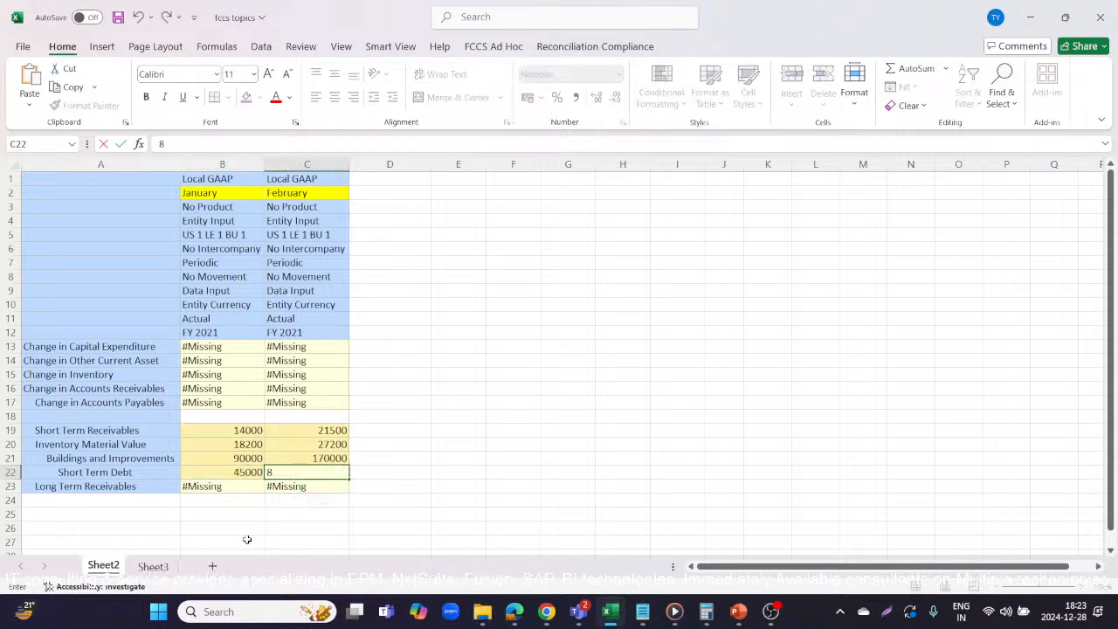
type("6000")
key("Right")
key("Left")
key("Left")
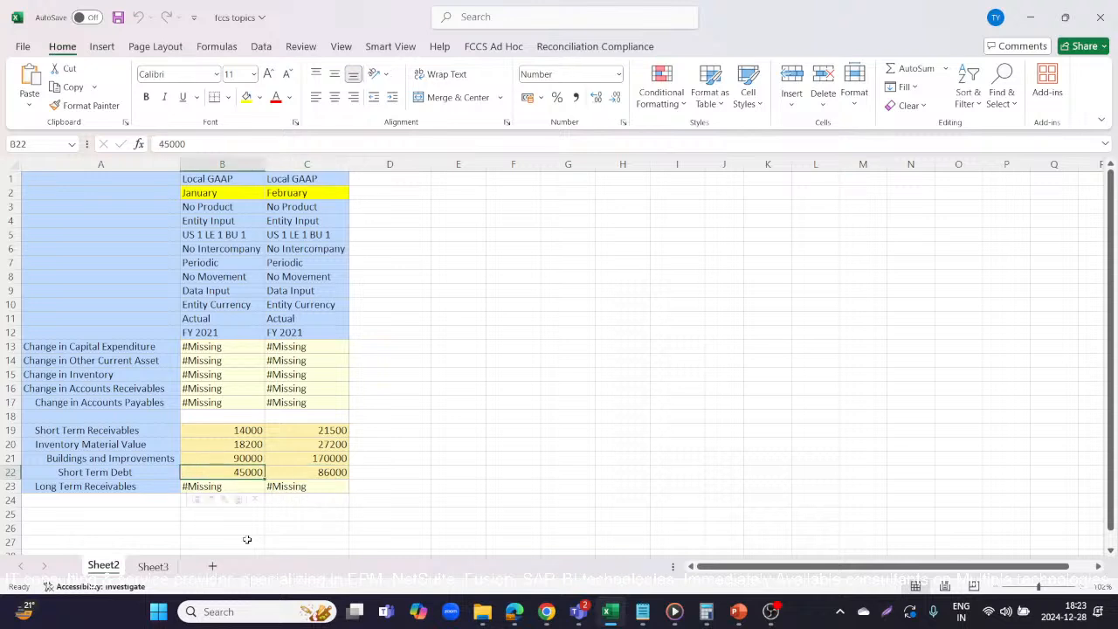
Step: Enter Long Term Receivables as 19000 for January and 52000 for February
key("Down")
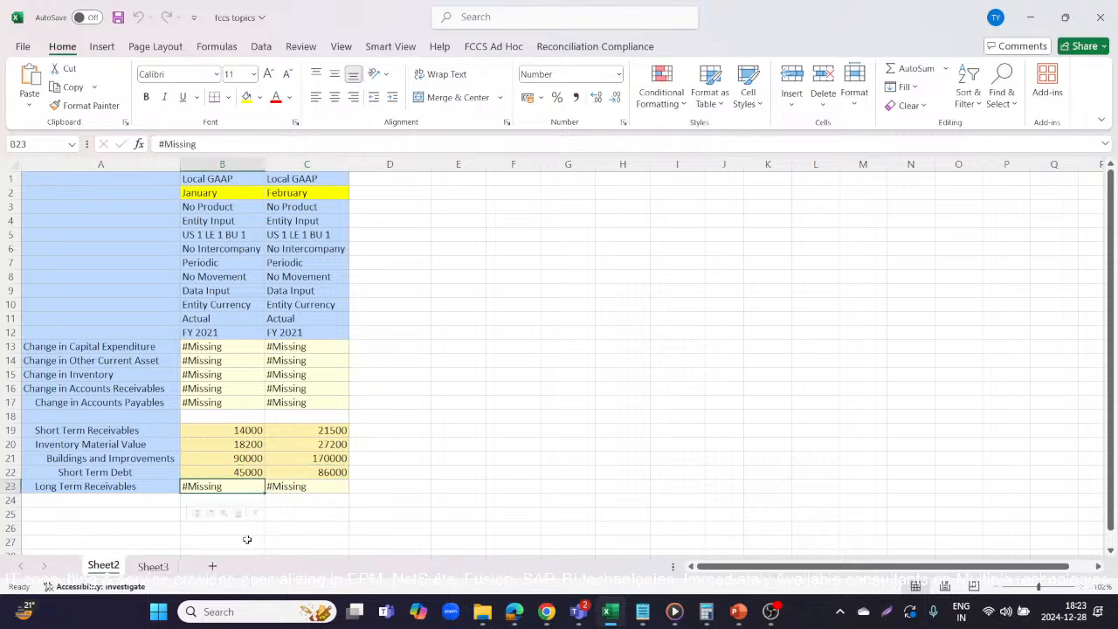
type("19")
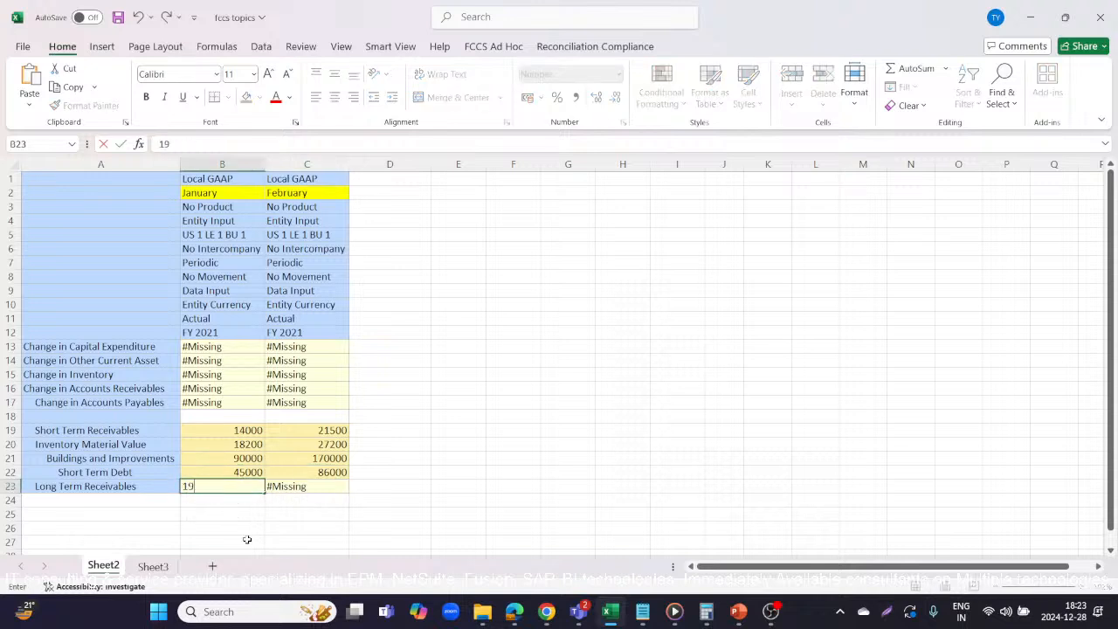
type("000")
key("Tab")
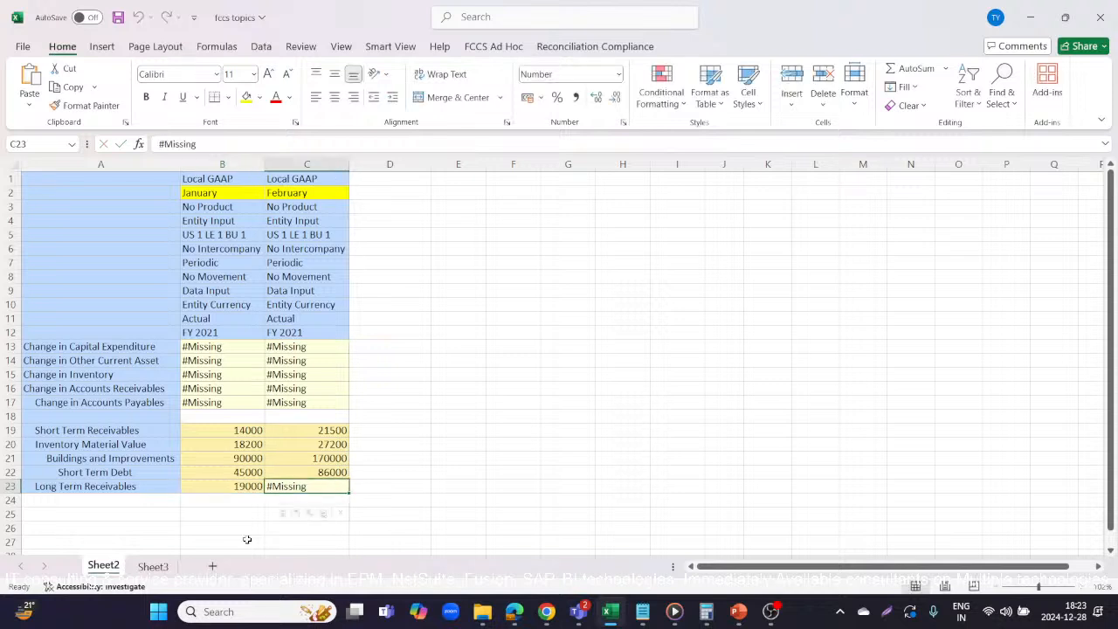
type("52000")
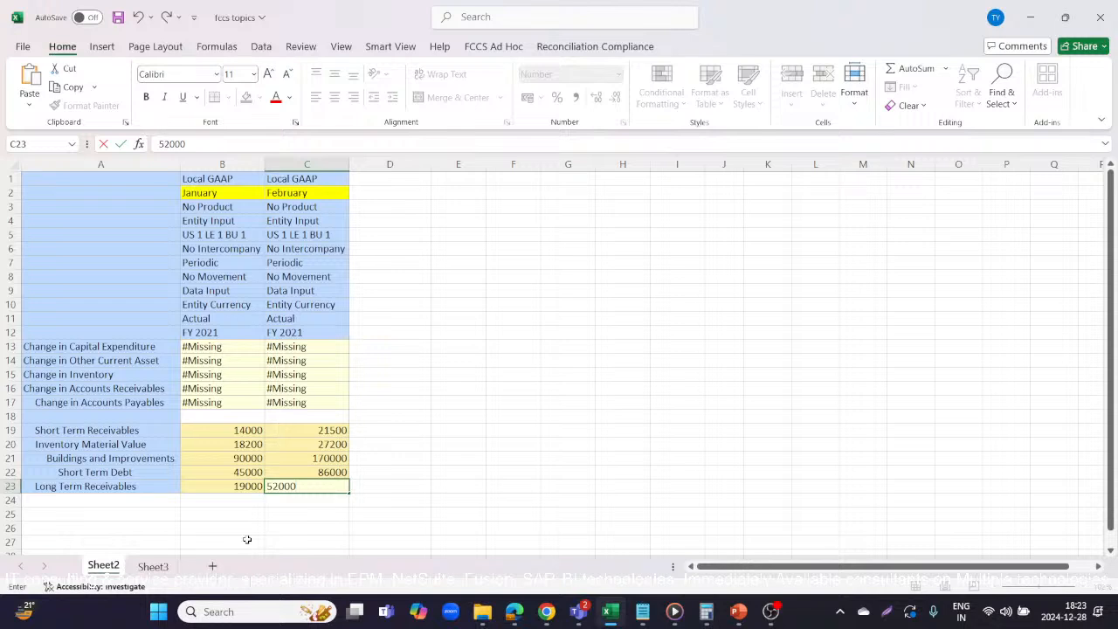
left_click(441, 476)
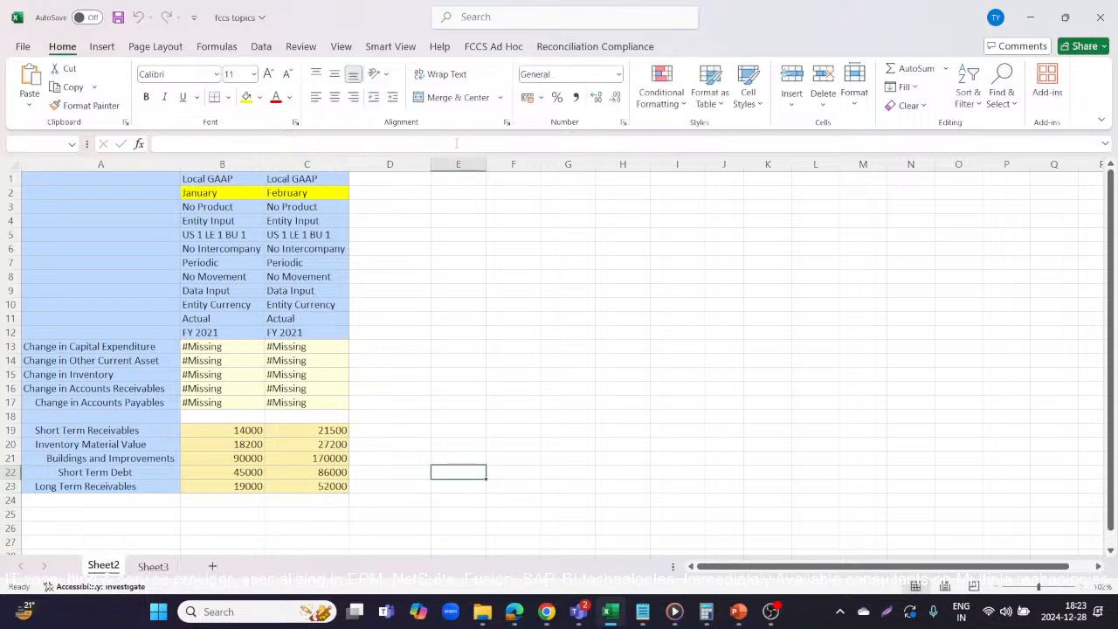
Step: Submit the January and February account balances from the ad hoc grid with Smart View
left_click(394, 48)
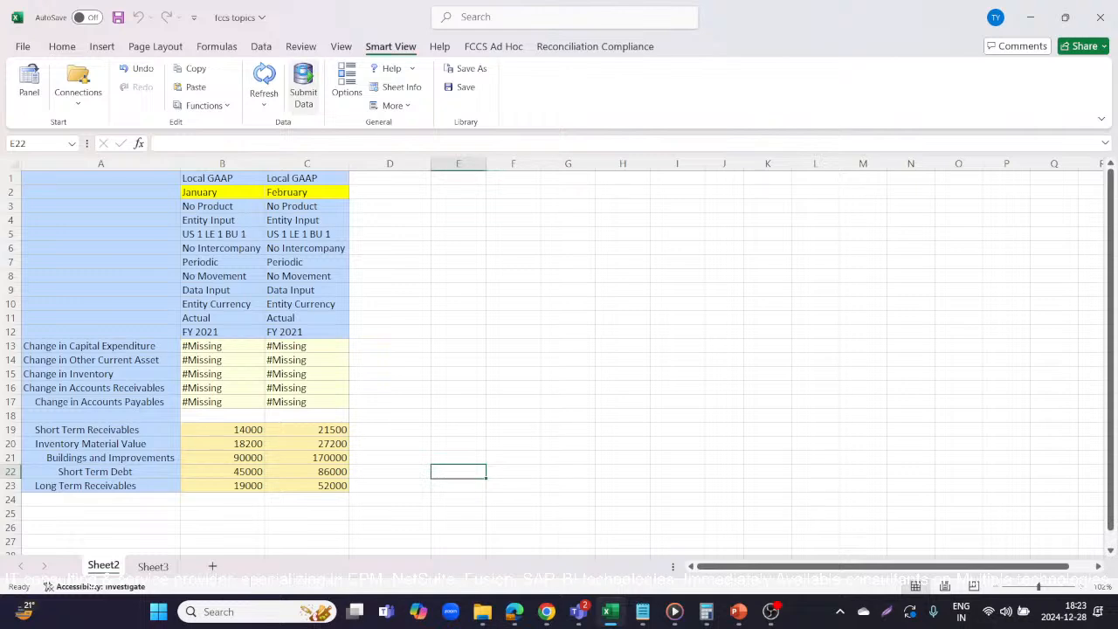
key("alt+Tab")
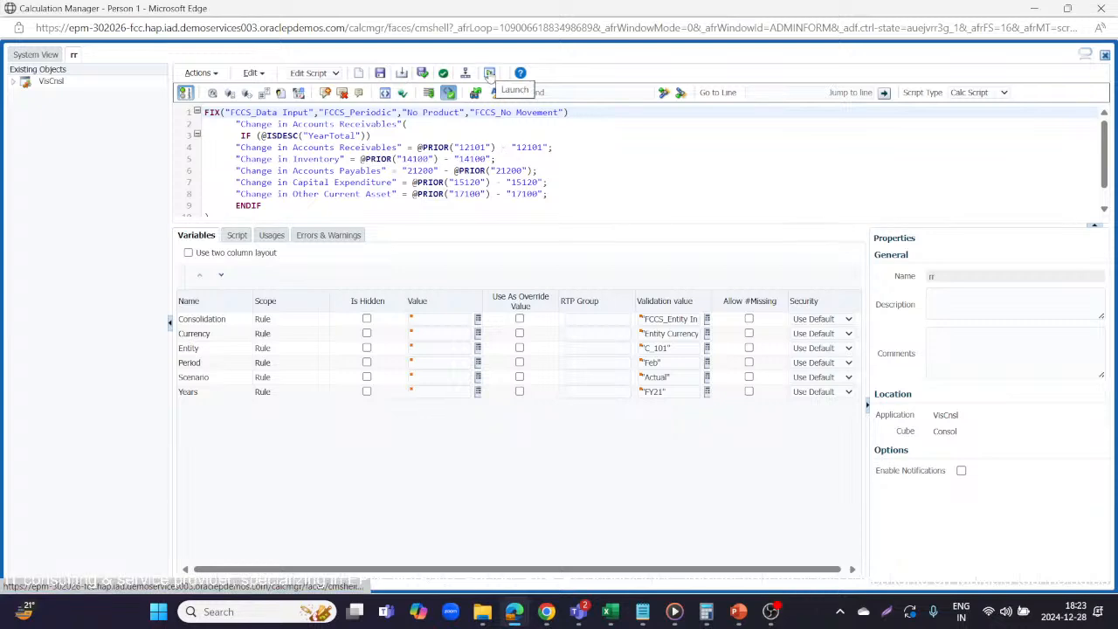
key("alt+Tab")
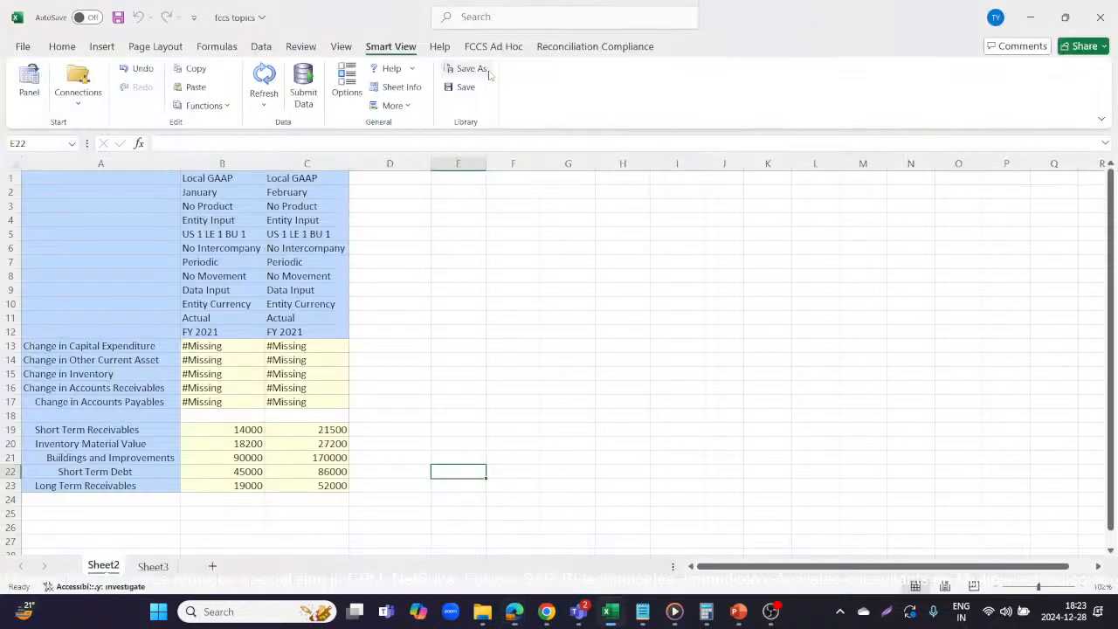
left_click(477, 302)
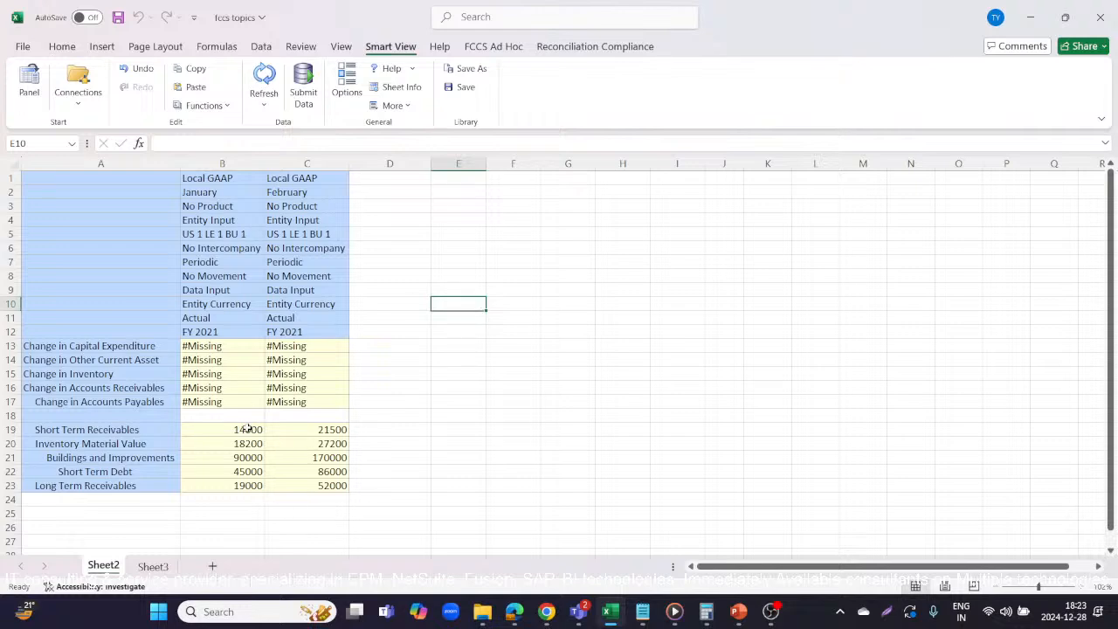
Step: Switch to Calculation Manager and launch the rr rule with the Period prompt set to "Jan"
key("alt+Tab")
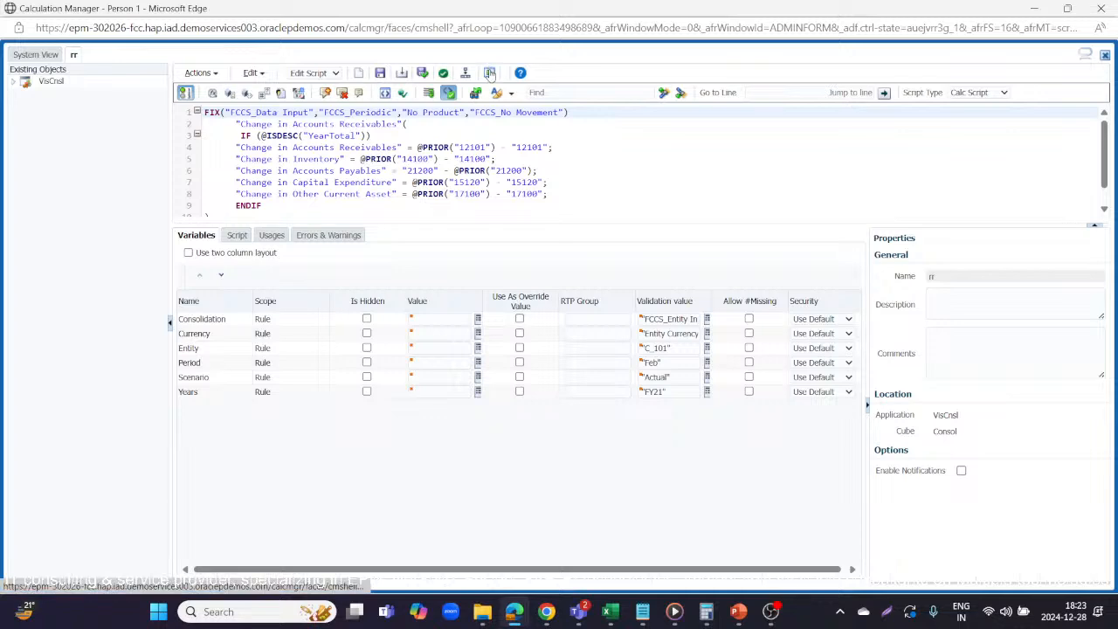
left_click(489, 73)
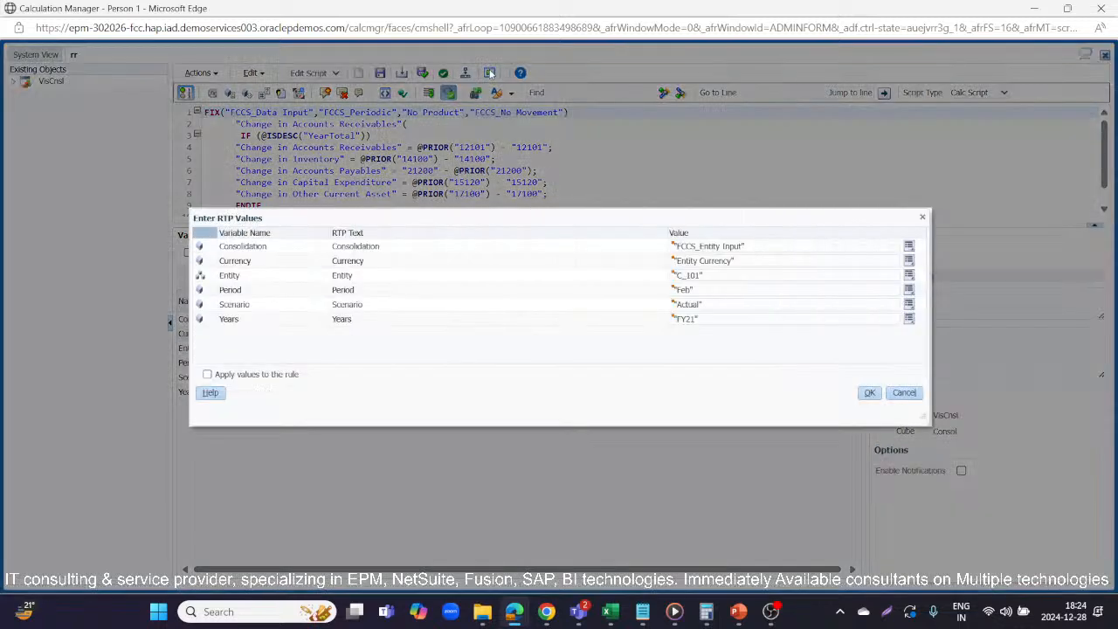
left_click(692, 289)
key("BackSpace")
key("BackSpace")
key("BackSpace")
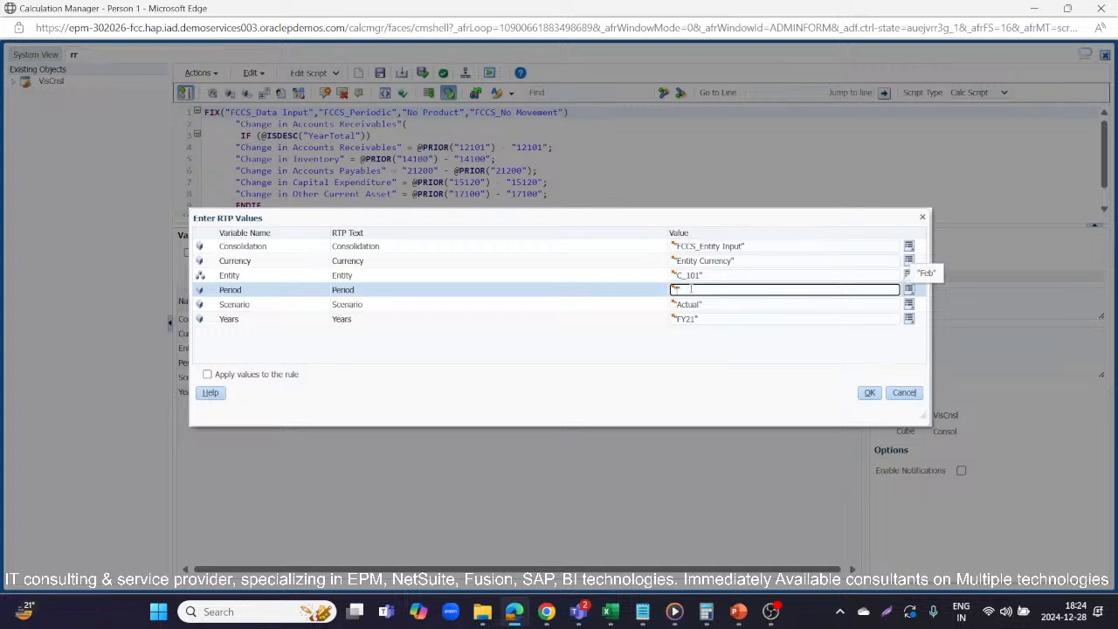
type("Jan")
left_click(870, 393)
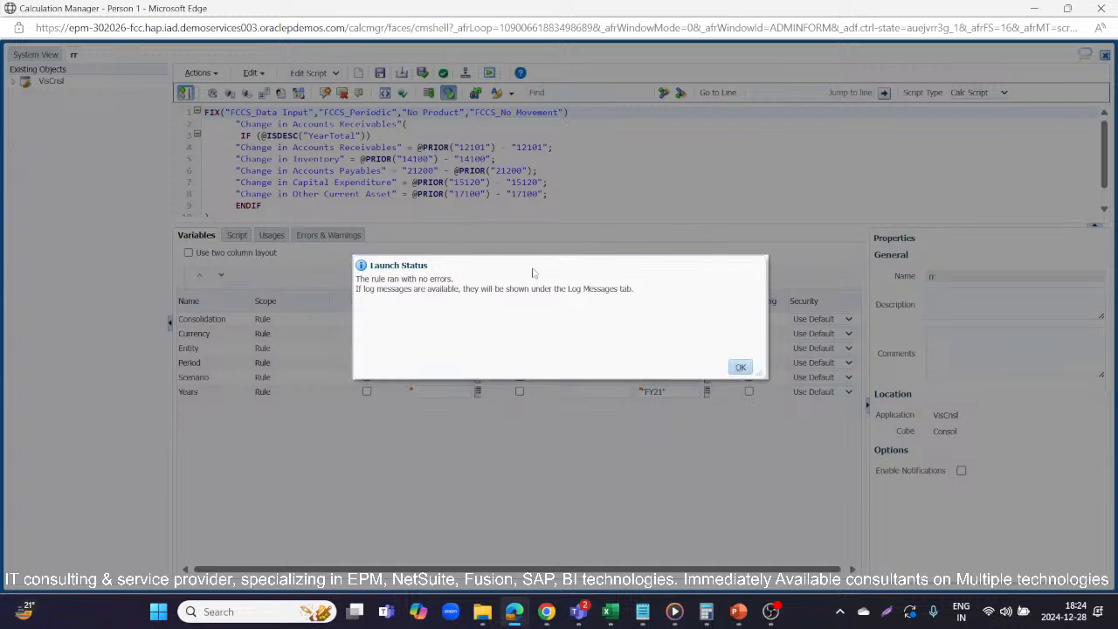
Step: Switch back to Excel, refresh the ad hoc grid, and compare the January cash flow changes with the entered account balances
key("alt+Tab")
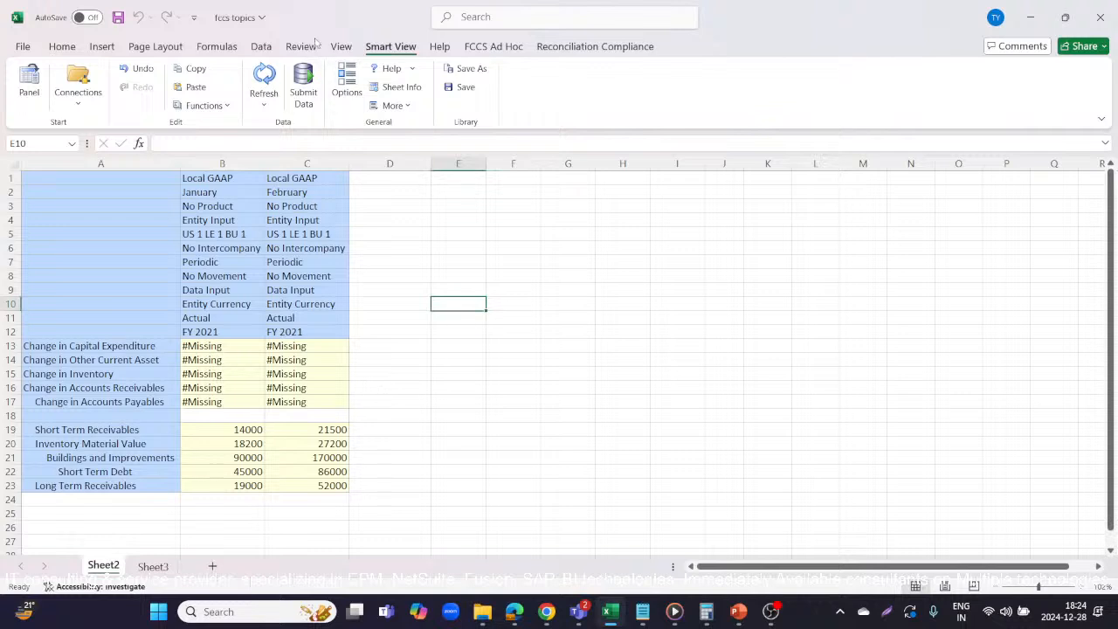
left_click(264, 78)
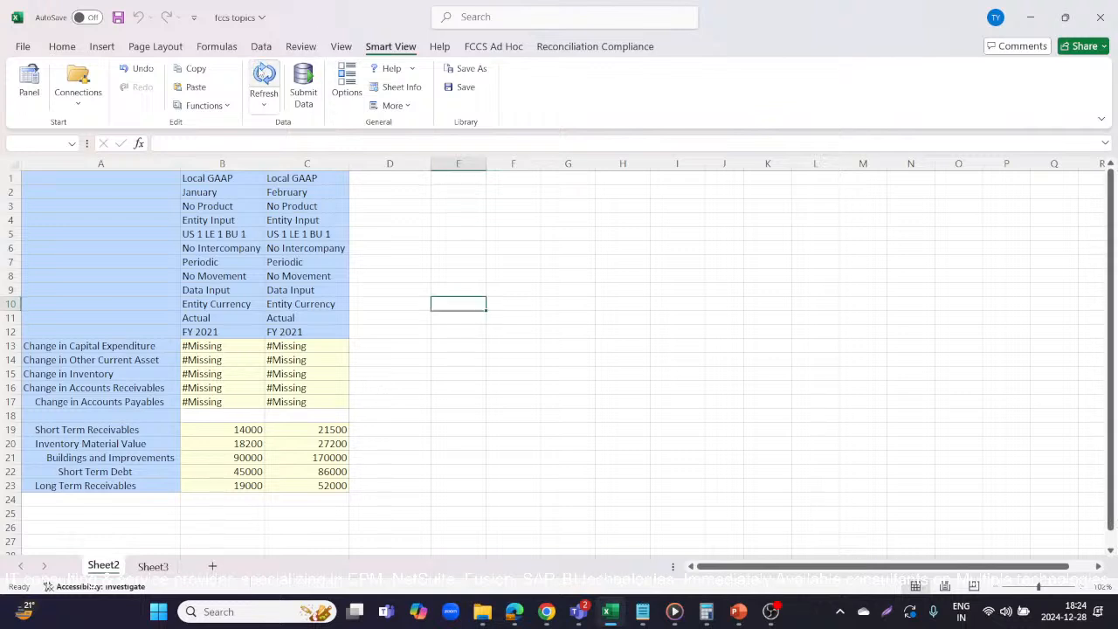
left_click(242, 192)
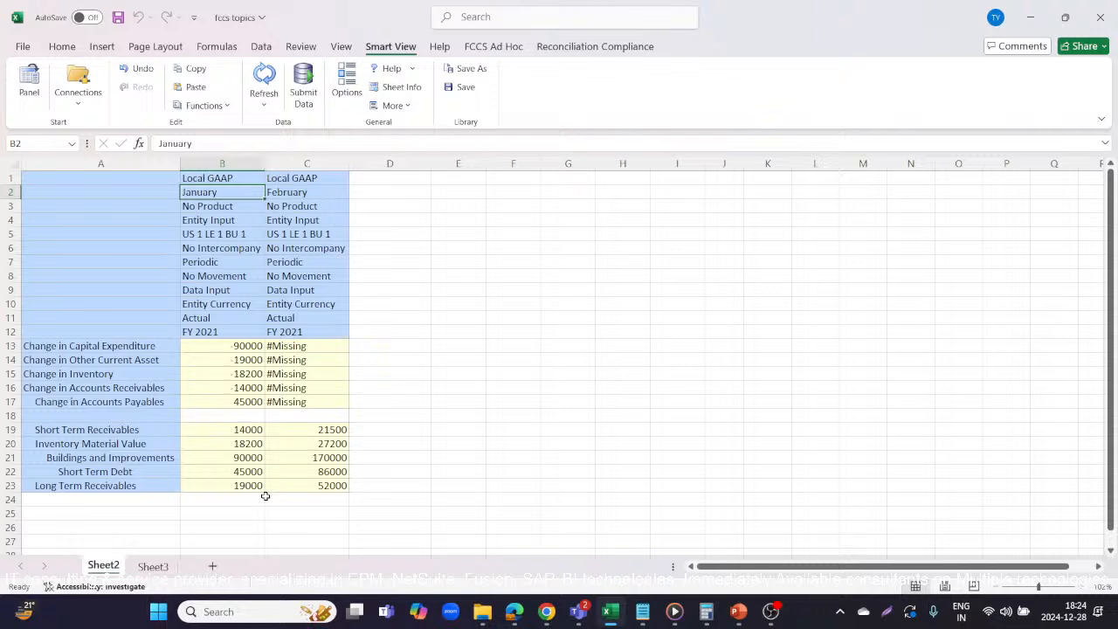
left_click(226, 456)
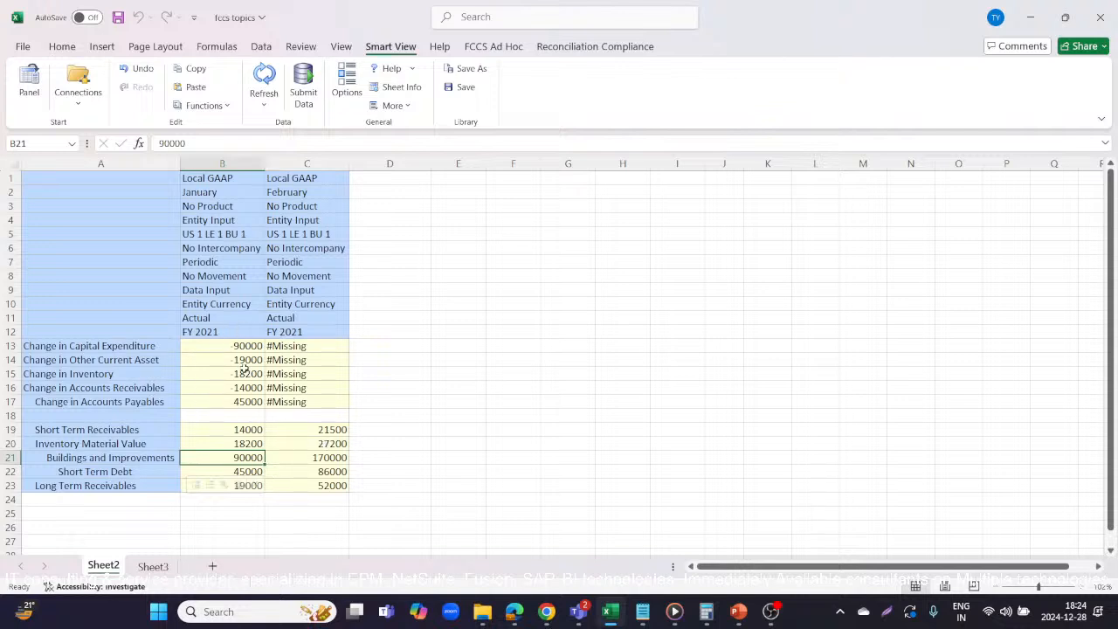
Step: Add the column headings 20-Dec in cell E8 and 21-Jan in F8 beside the grid for a scratch calculation
left_click(219, 186)
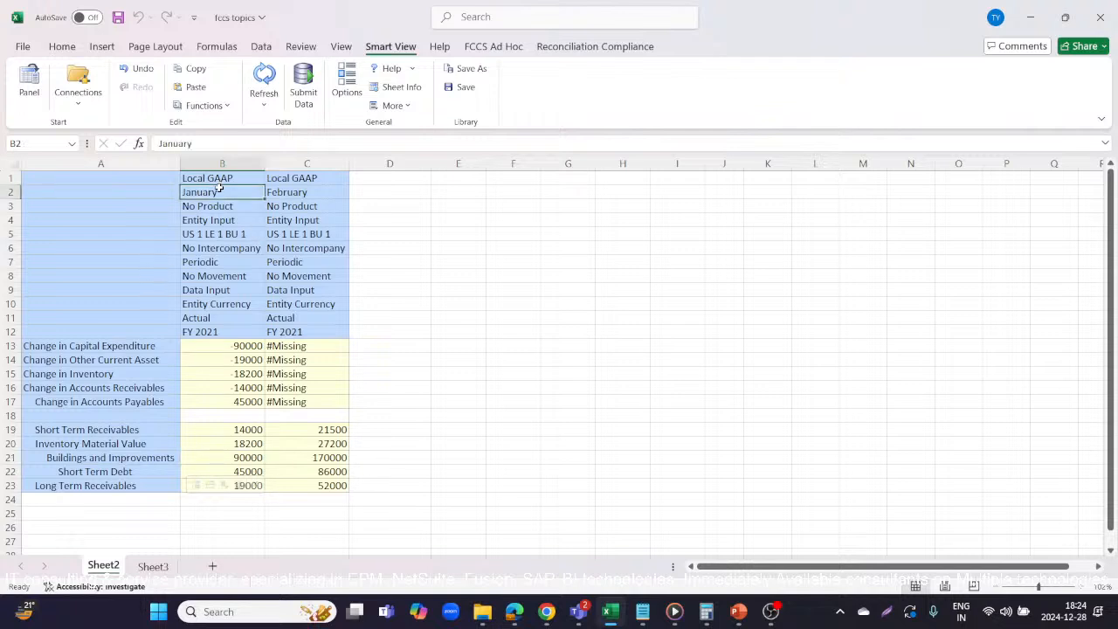
left_click(507, 266)
left_click(509, 274)
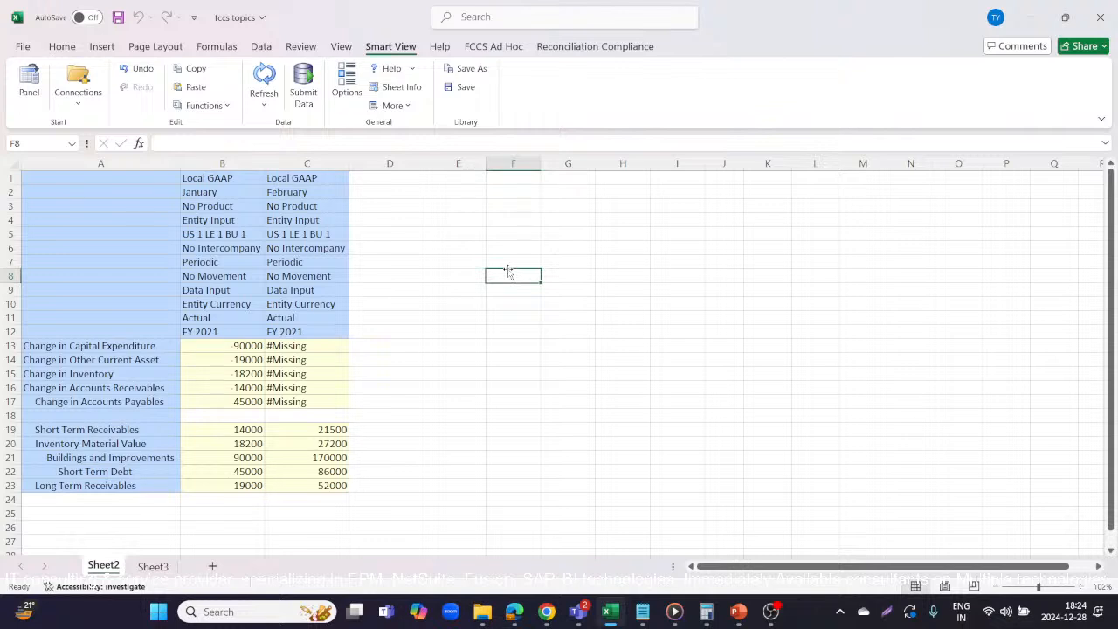
type("d")
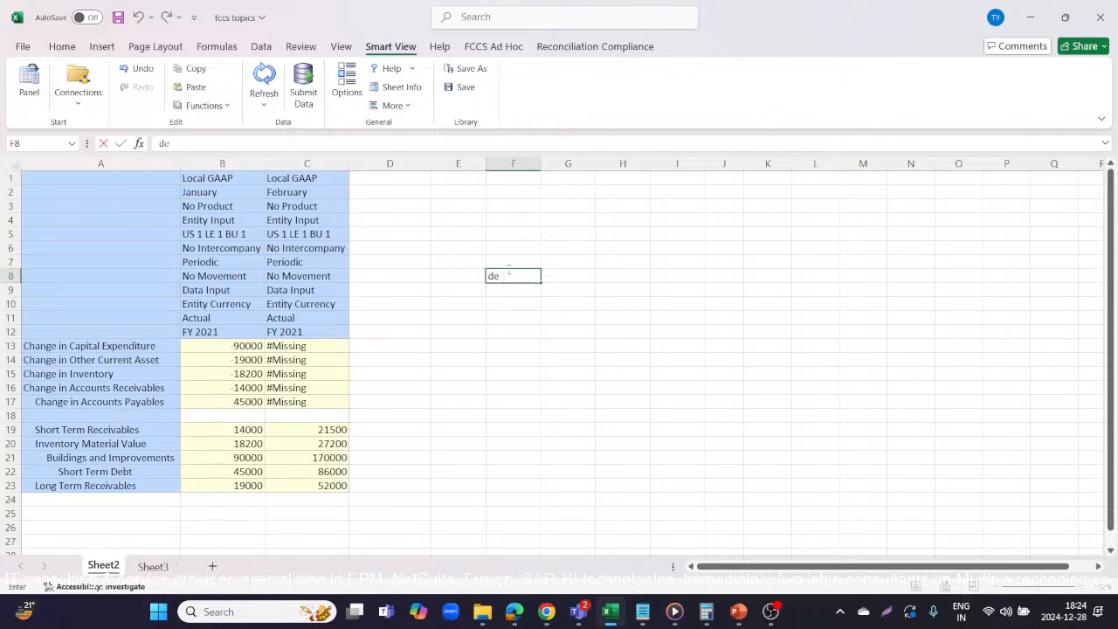
type("e")
key("BackSpace")
key("BackSpace")
type("jan")
type("21")
key("Left")
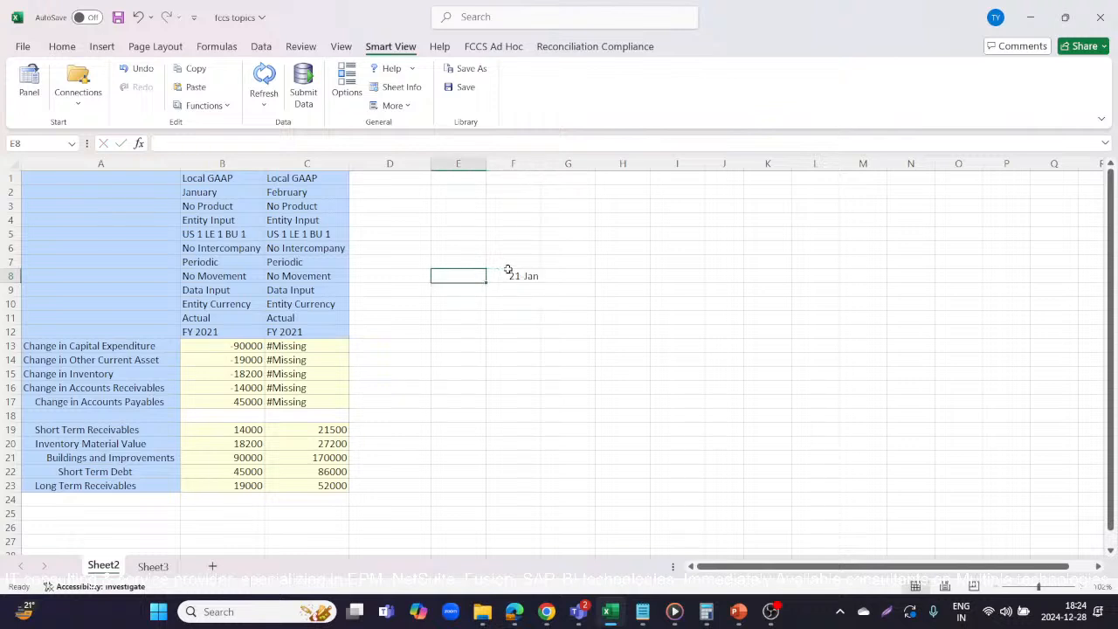
type("20 dec")
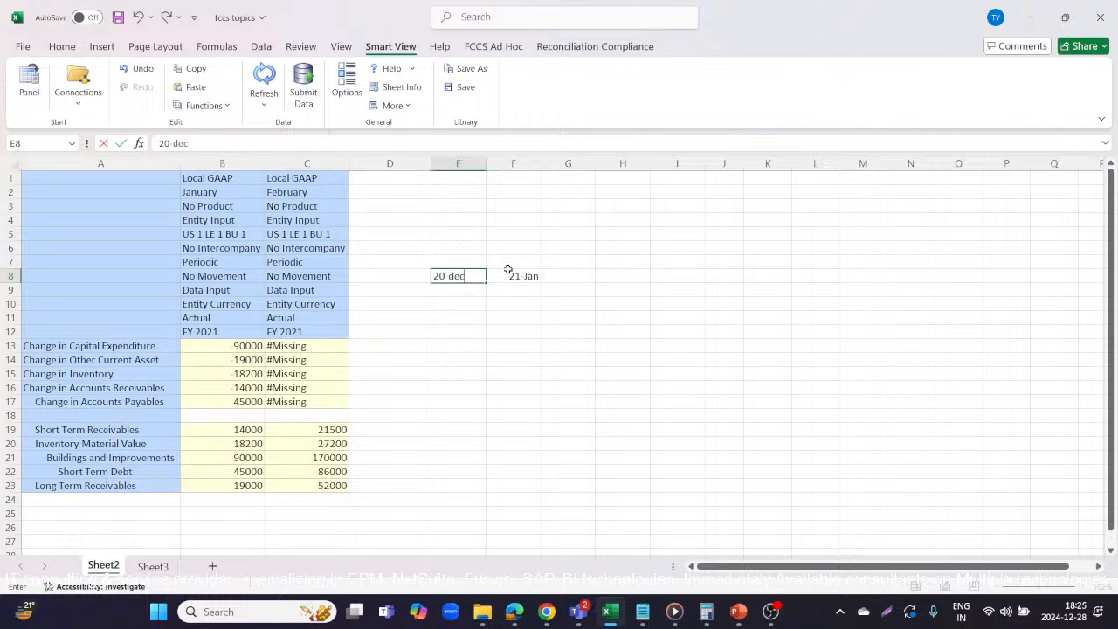
key("Return")
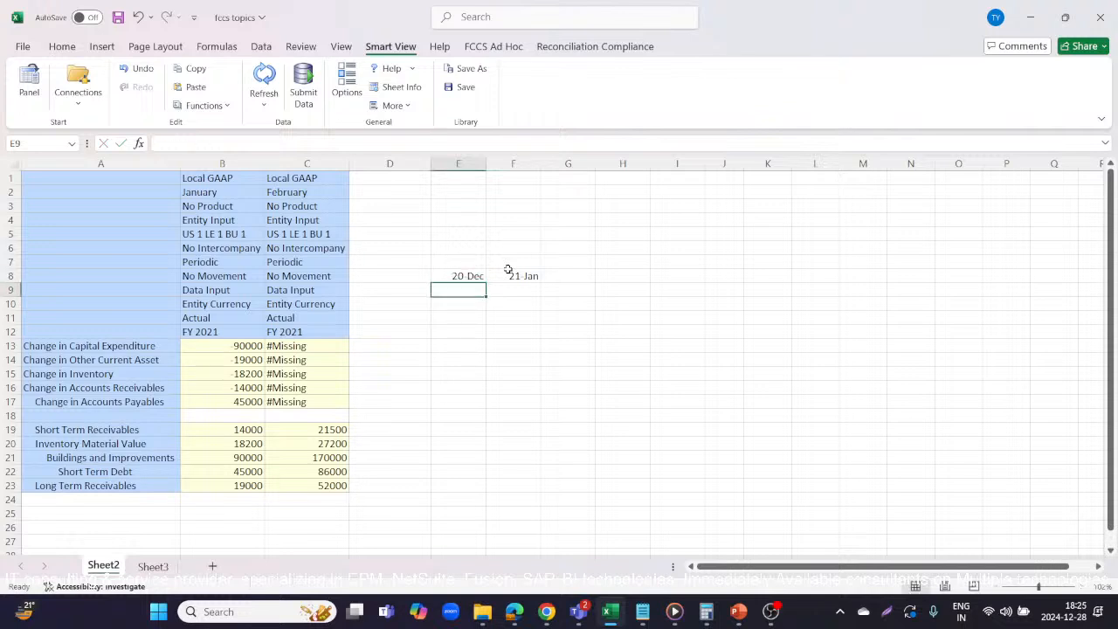
Step: Enter two zero balances beneath the December heading and 14000 and 18200 beneath the January heading
type("0")
key("Return")
type("0")
key("Return")
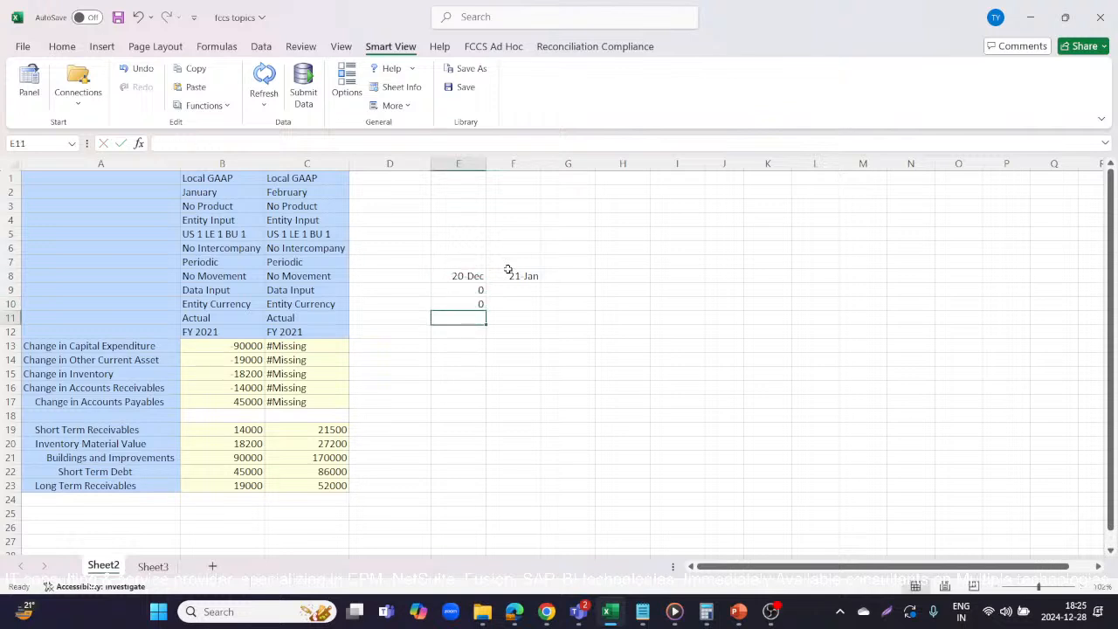
key("Right")
key("Up")
key("Up")
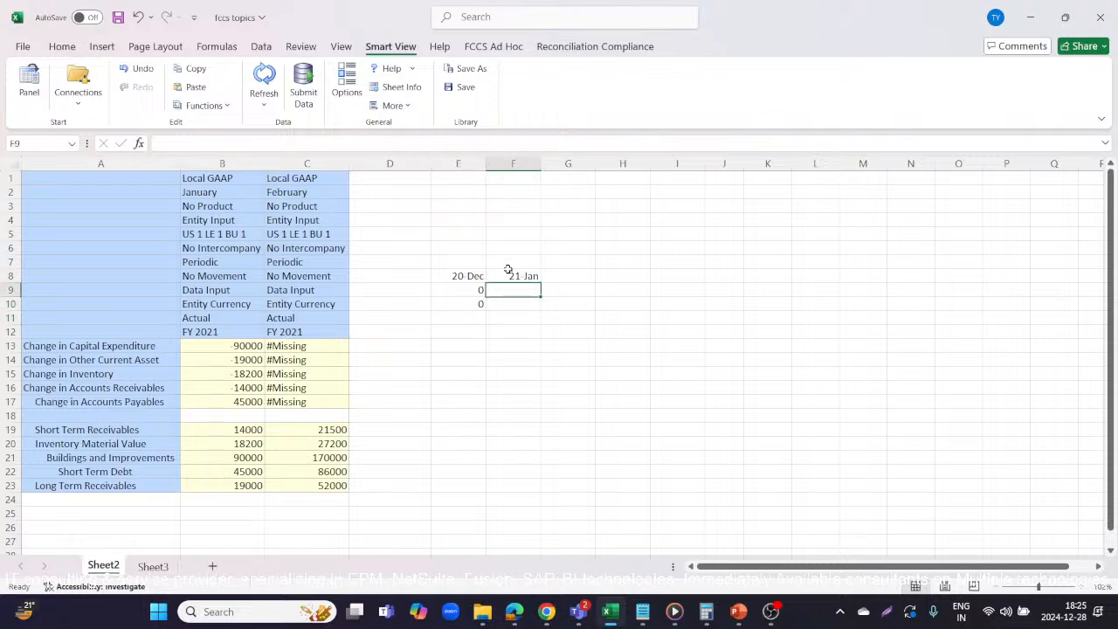
type("14000")
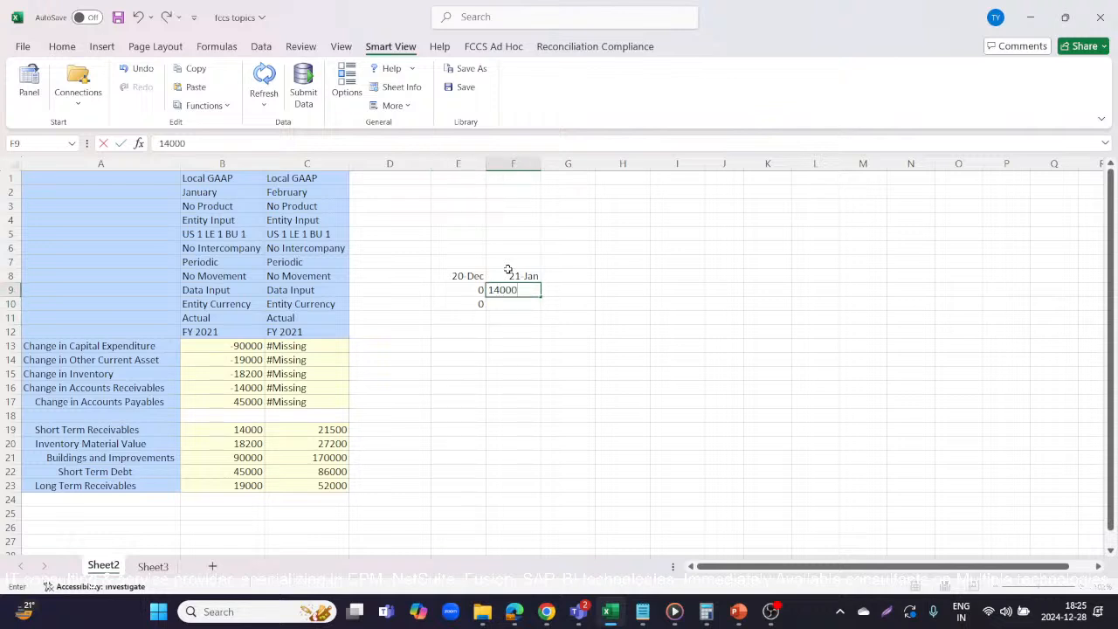
key("Return")
type("18200")
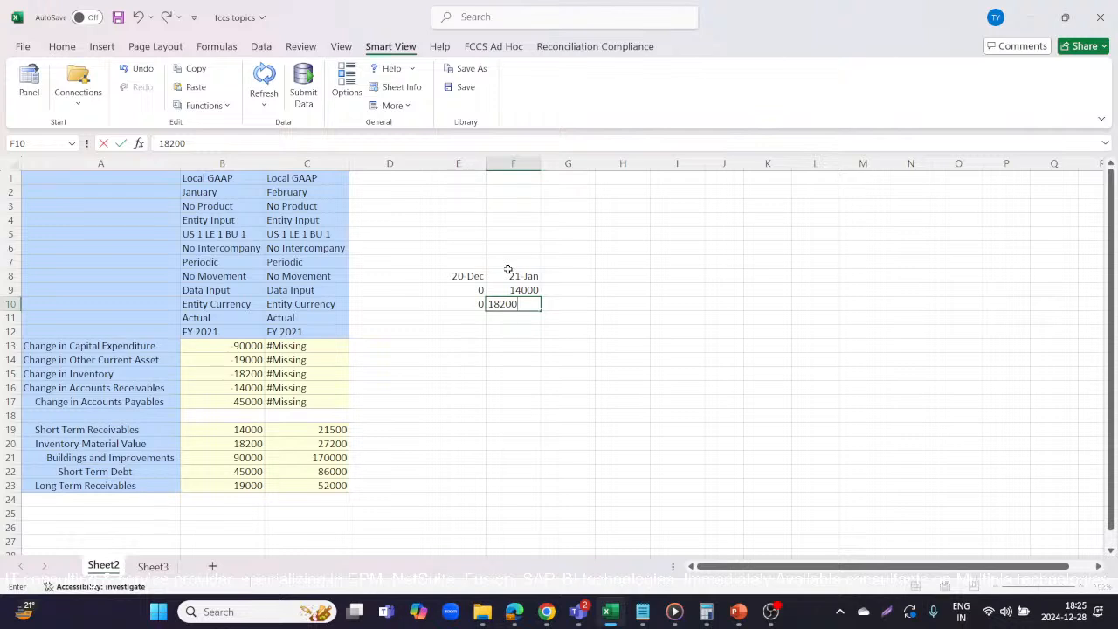
key("Right")
Step: Calculate the first balance's prior-minus-current change in cell G10 with the formula =E9-F9
key("Up")
key("Down")
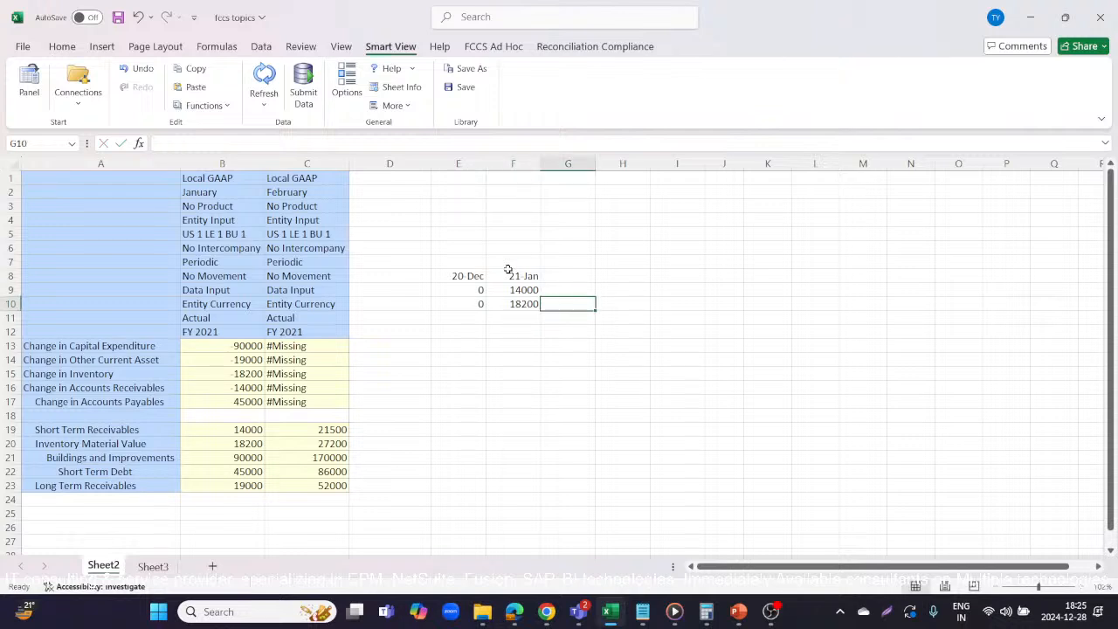
type("=")
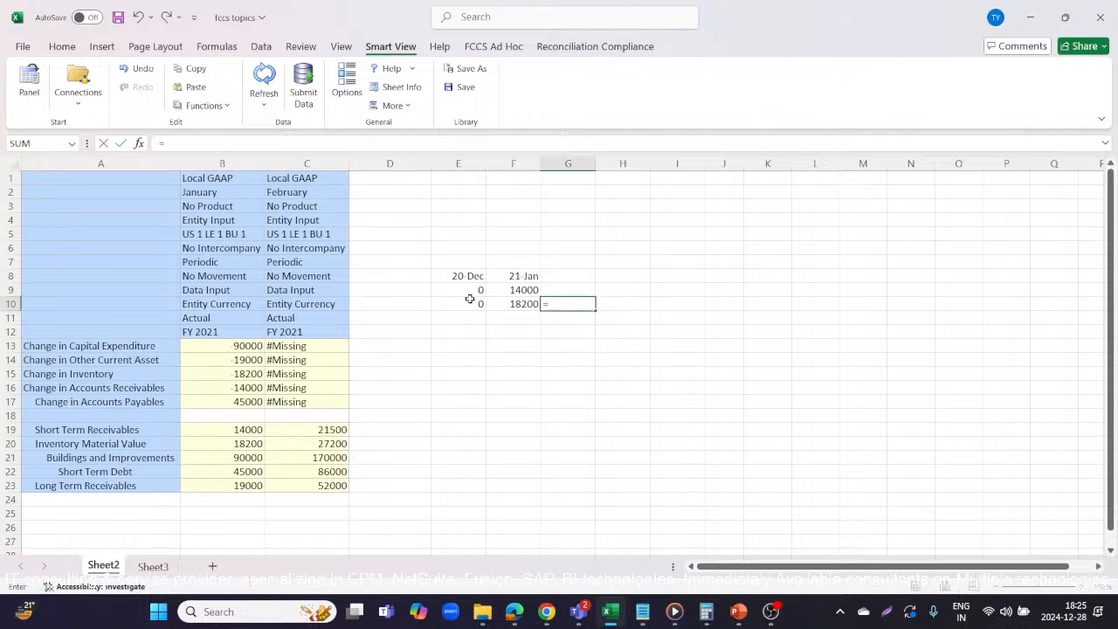
left_click(471, 291)
type("-")
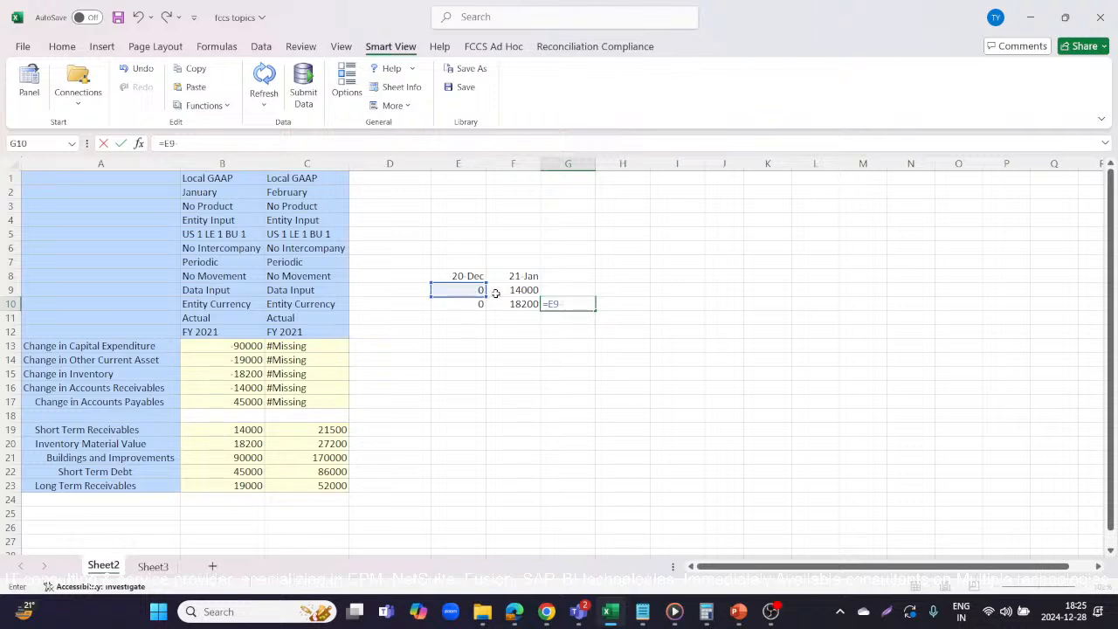
left_click(504, 290)
key("Return")
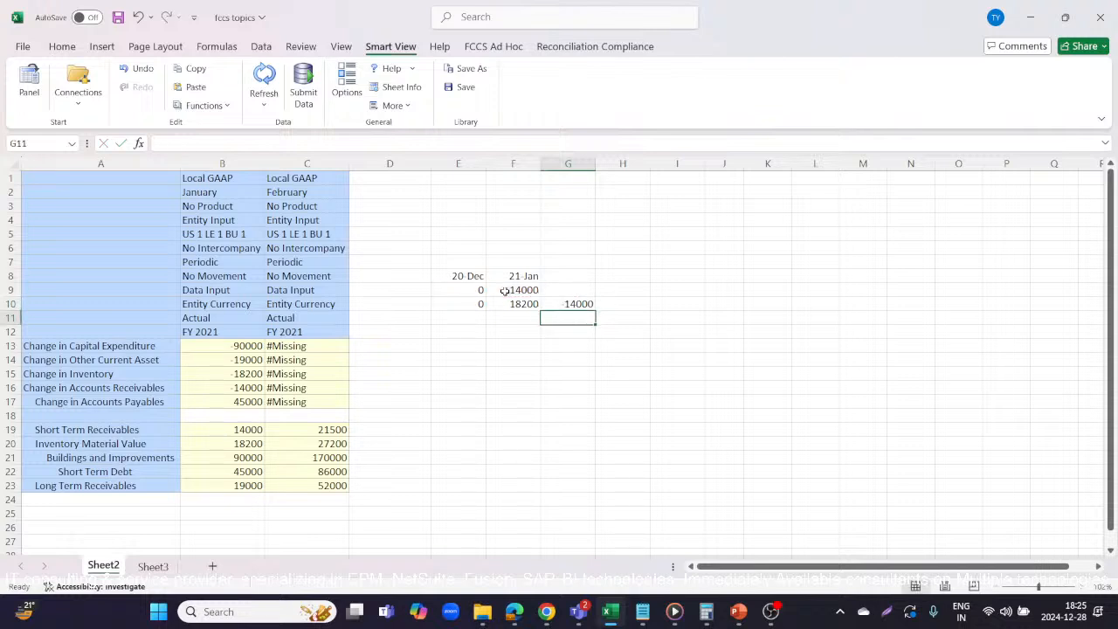
Step: Calculate the second balance's prior-minus-current change in cell G9 with the formula =E10-F10
left_click(562, 294)
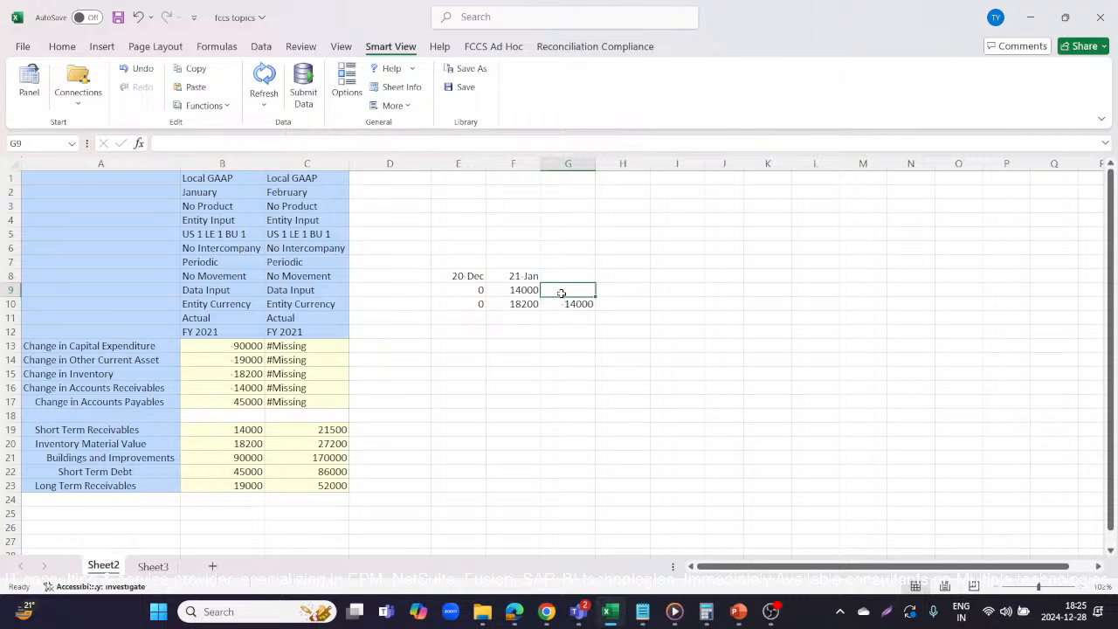
type("=")
left_click(478, 304)
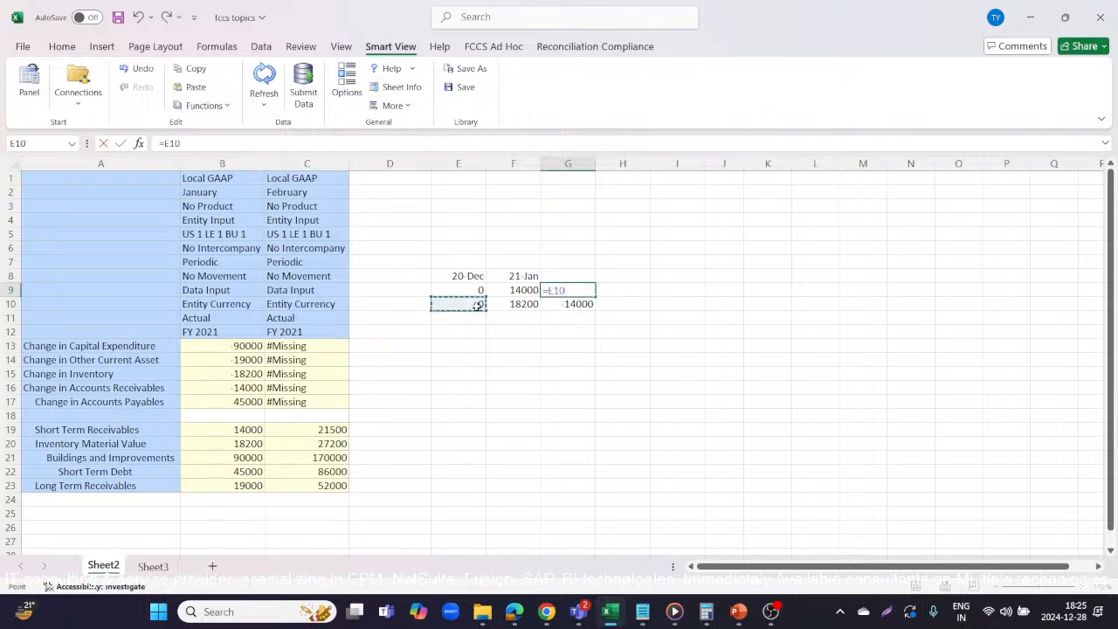
type("-")
left_click(514, 304)
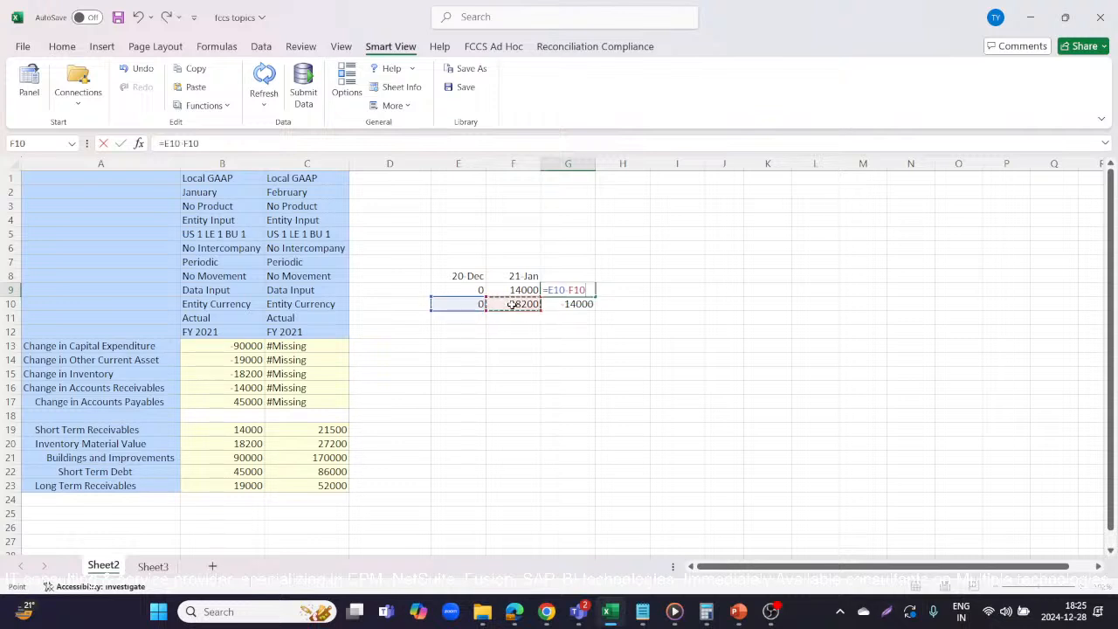
key("Return")
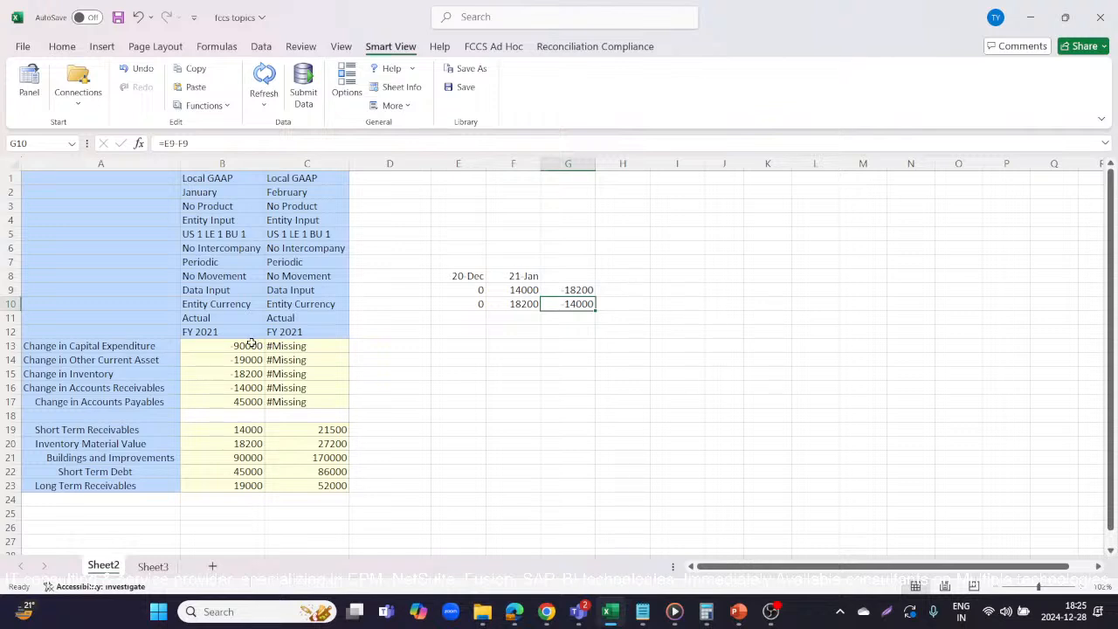
Step: Compare with the grid's January cash flow changes and clear the scratch calculation from E8:G10
left_click_drag(250, 346, 249, 407)
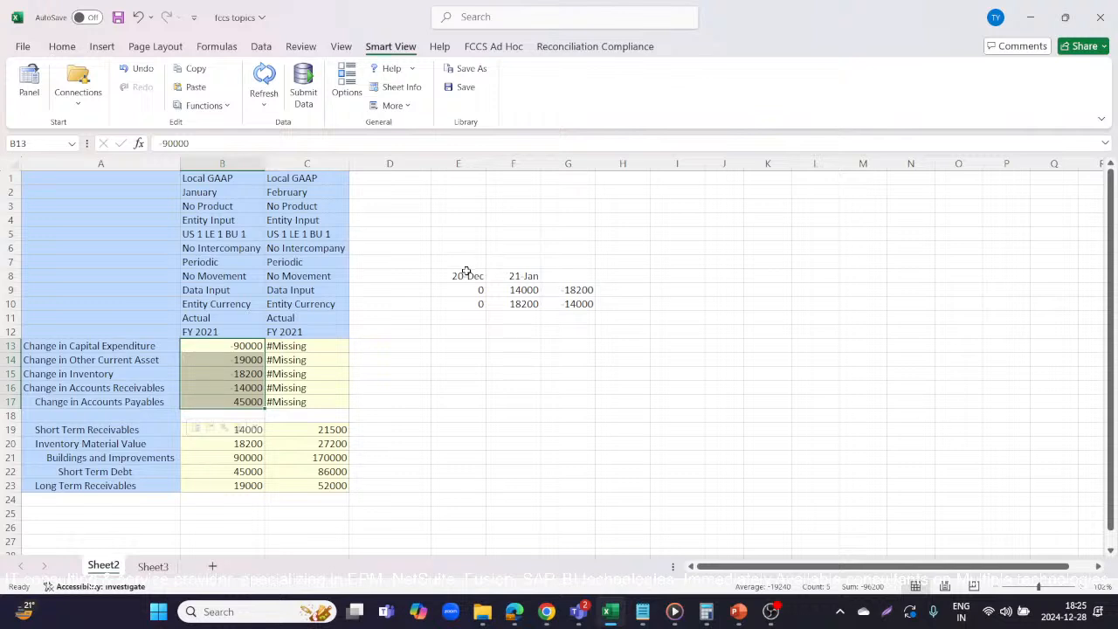
left_click_drag(465, 274, 585, 303)
key("Delete")
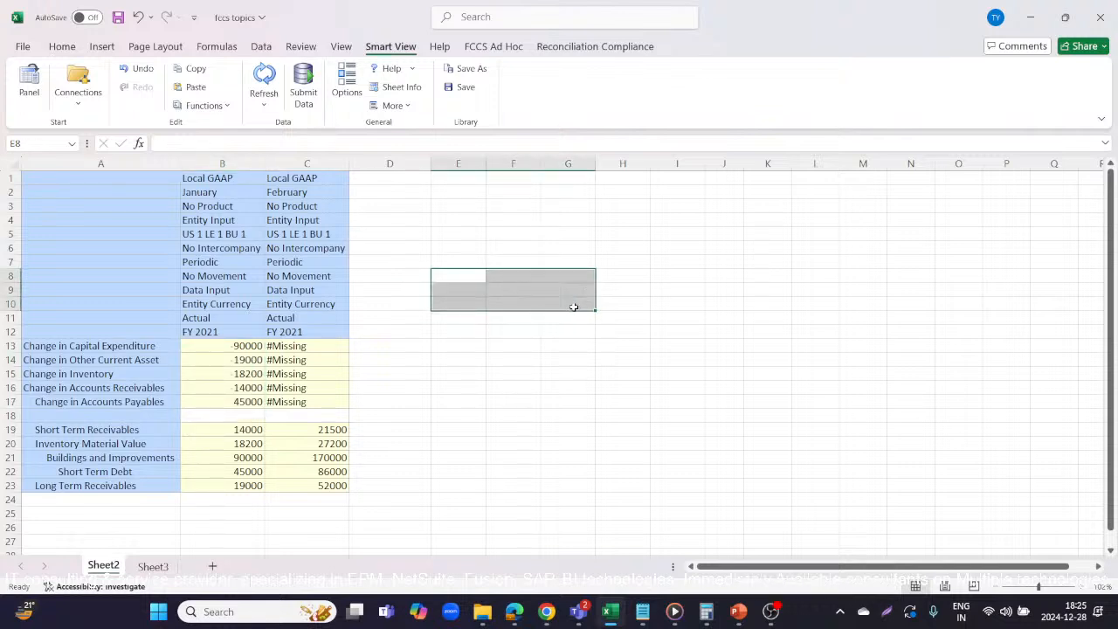
left_click(489, 400)
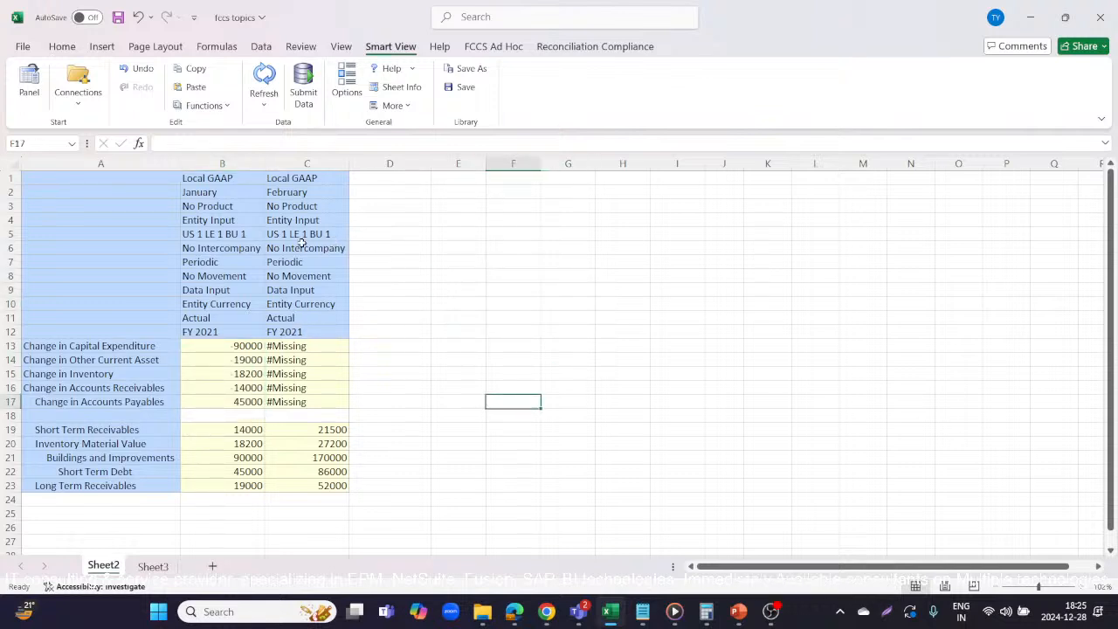
Step: Highlight the January and February period cells in row 2 with yellow fill
left_click(201, 192)
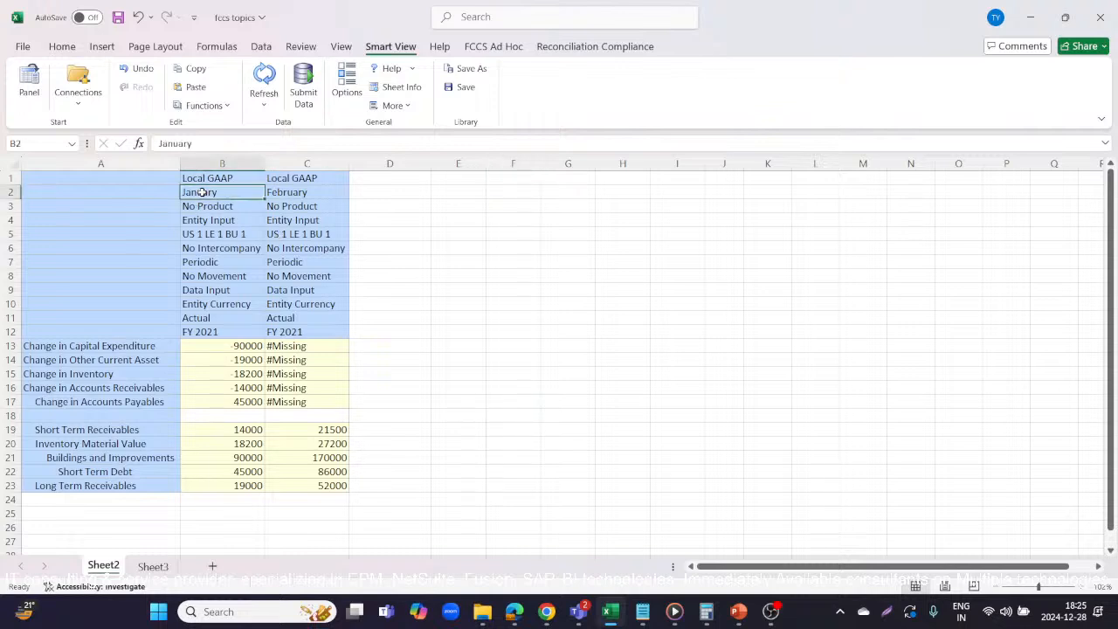
left_click(61, 46)
left_click(246, 97)
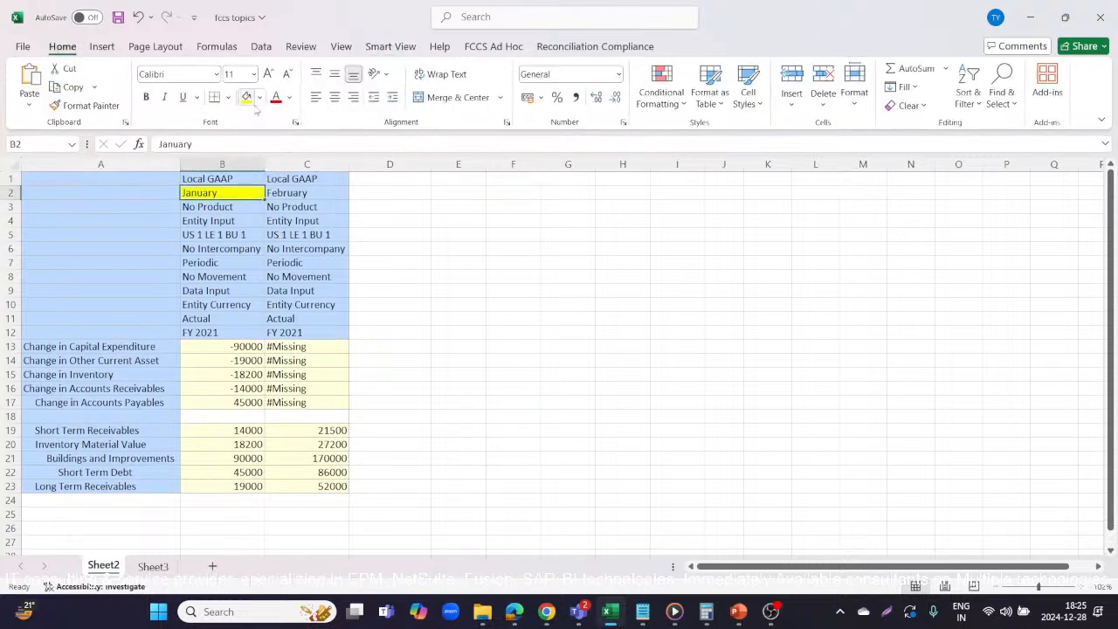
left_click(313, 193)
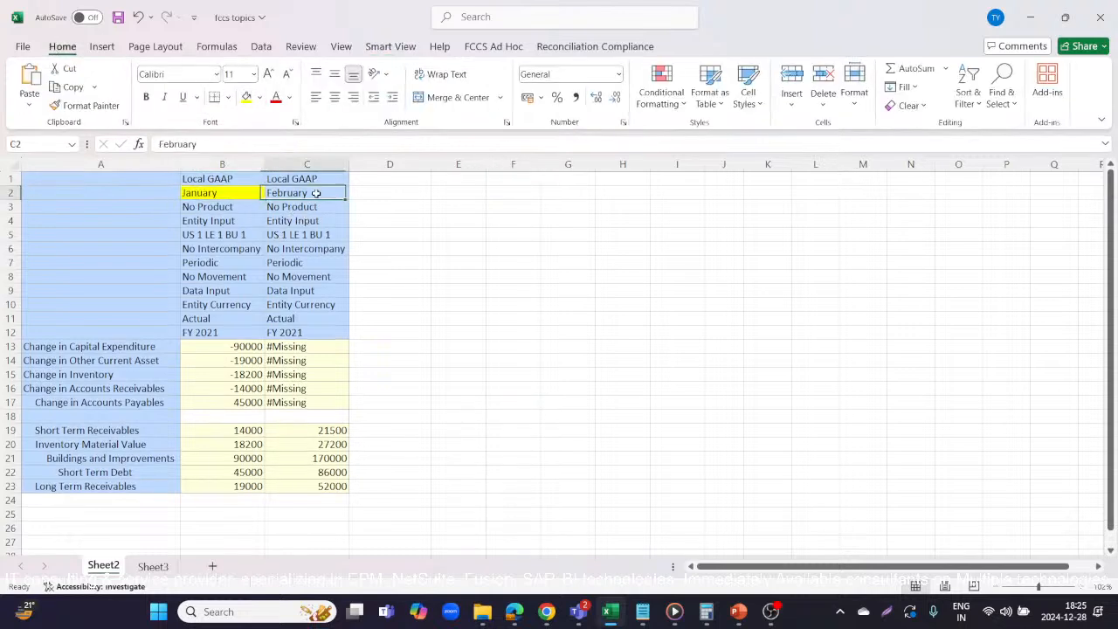
left_click(246, 98)
Step: Switch to Calculation Manager and launch the rr rule for Period "Feb", applying the prompt values to the rule
key("alt+Tab")
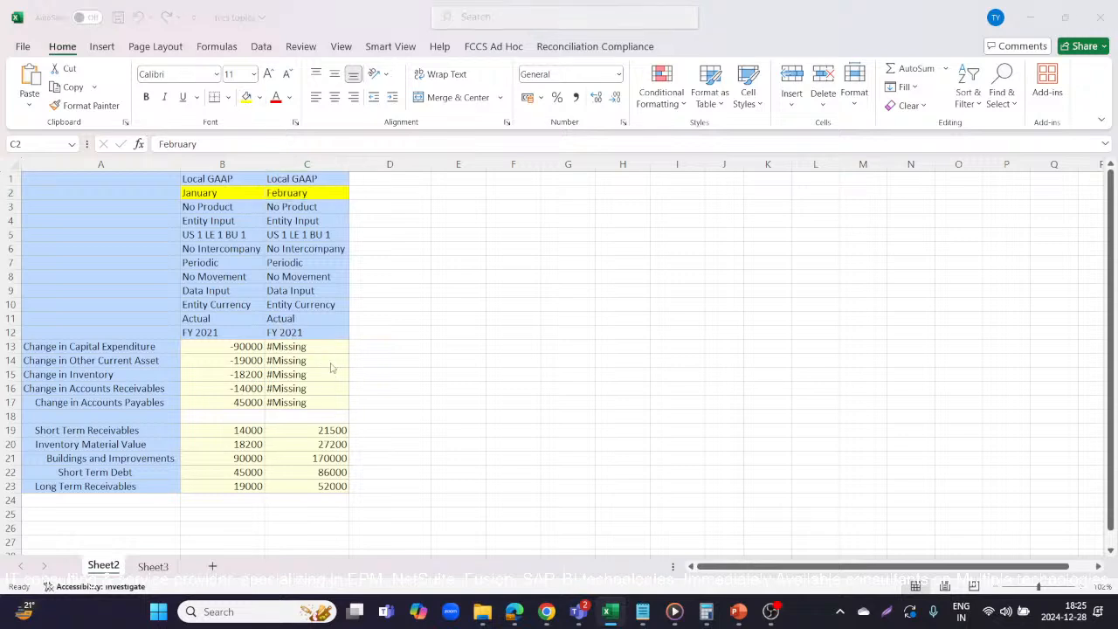
left_click(741, 367)
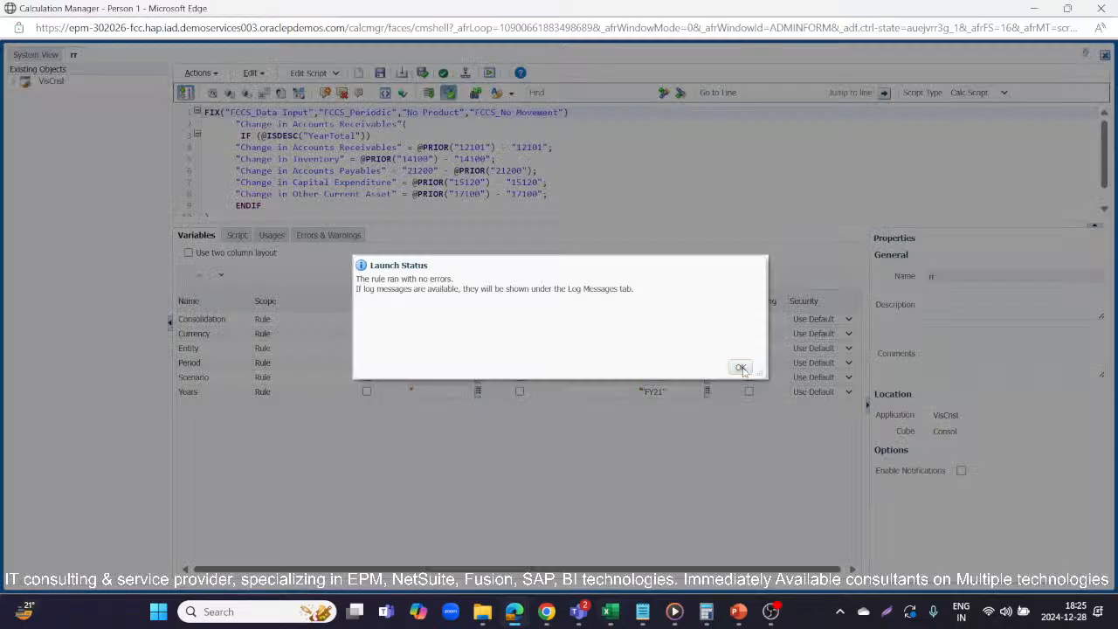
left_click(489, 74)
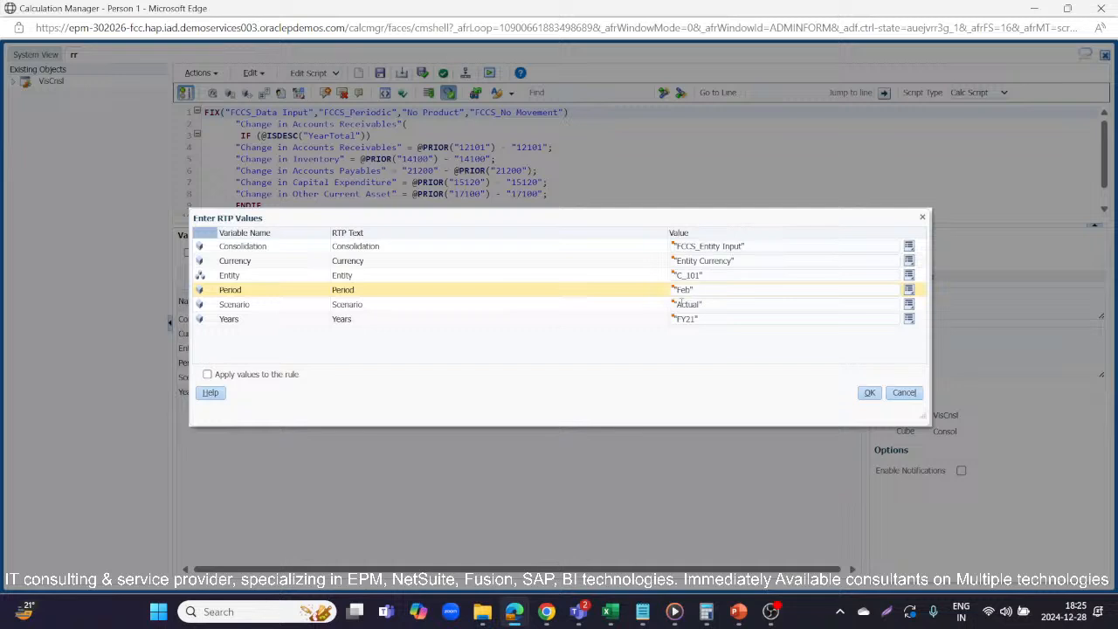
left_click(207, 374)
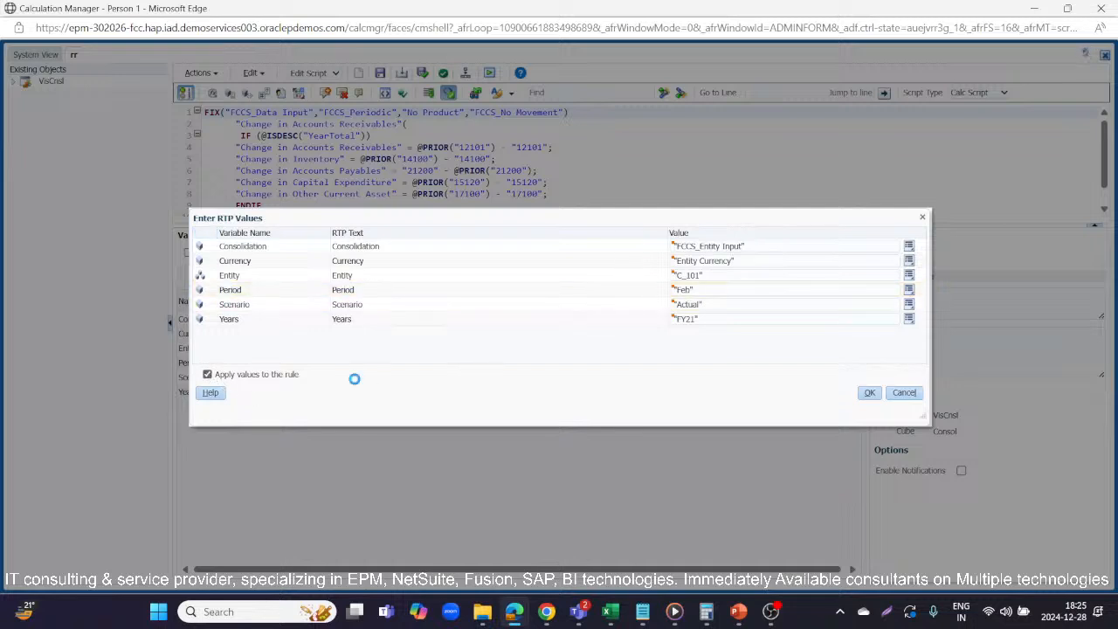
left_click(871, 393)
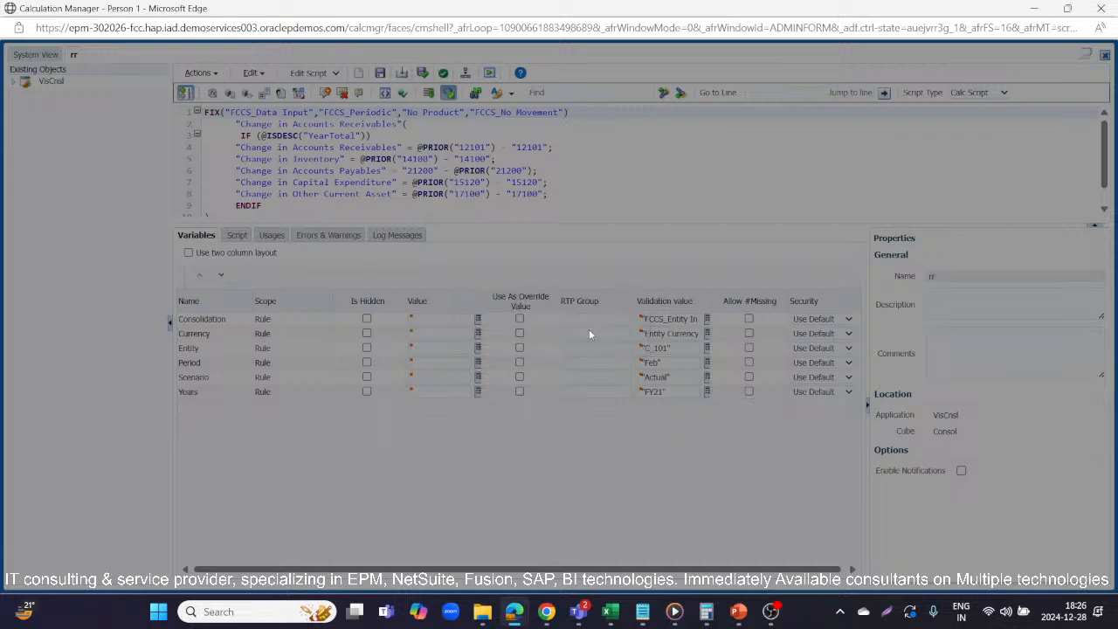
left_click(740, 370)
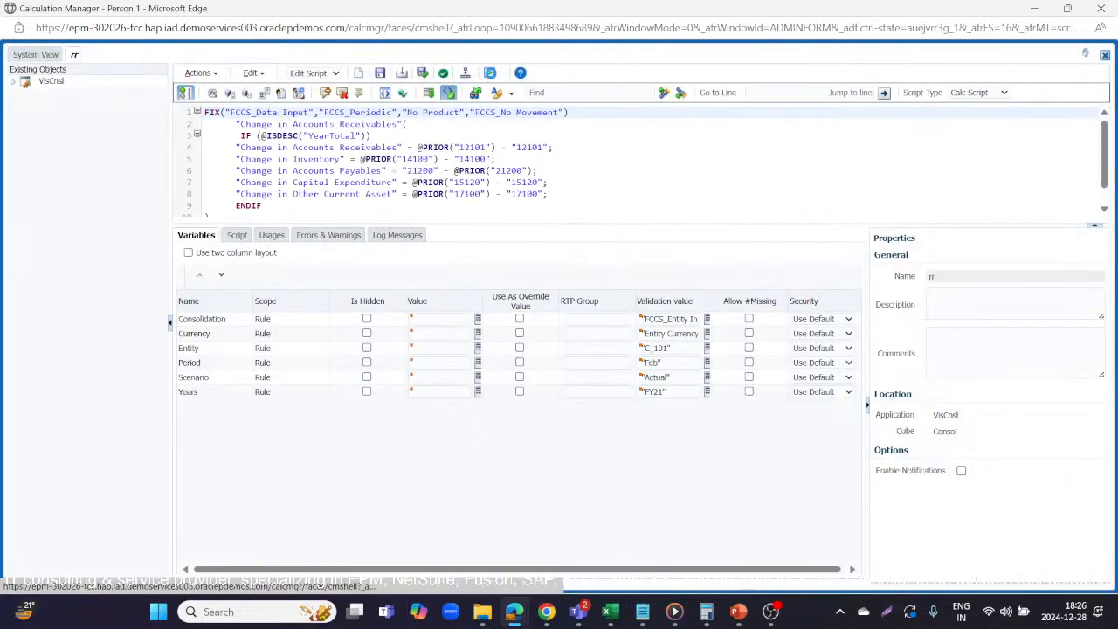
Step: Review the rr rule's runtime prompt values from Consolidation through Years and close the prompt without launching the rule
left_click(493, 75)
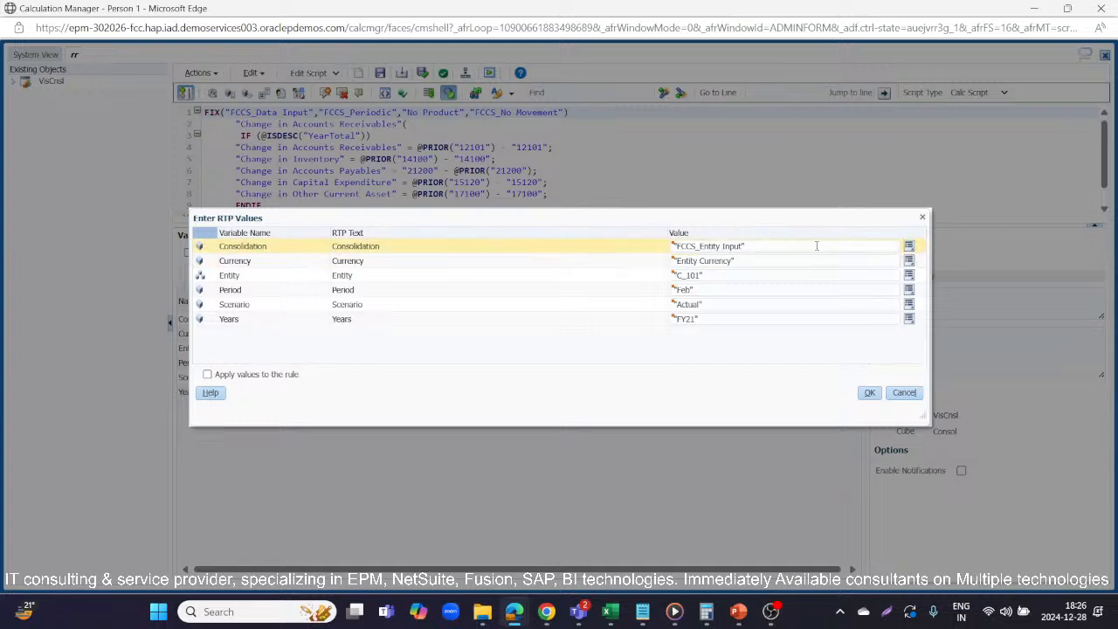
left_click(739, 260)
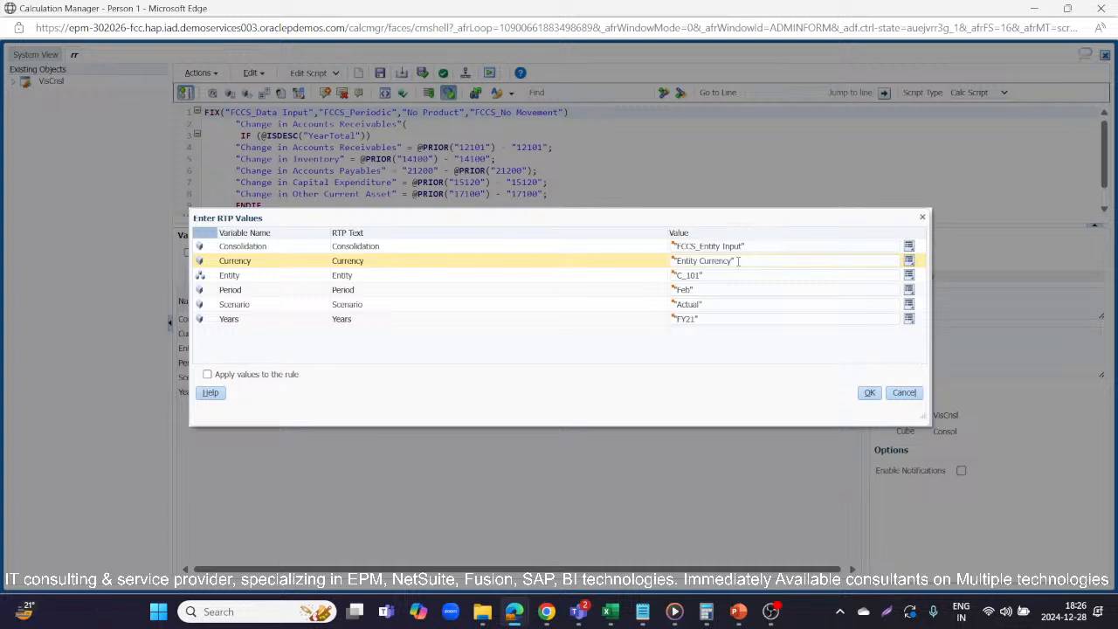
left_click(734, 274)
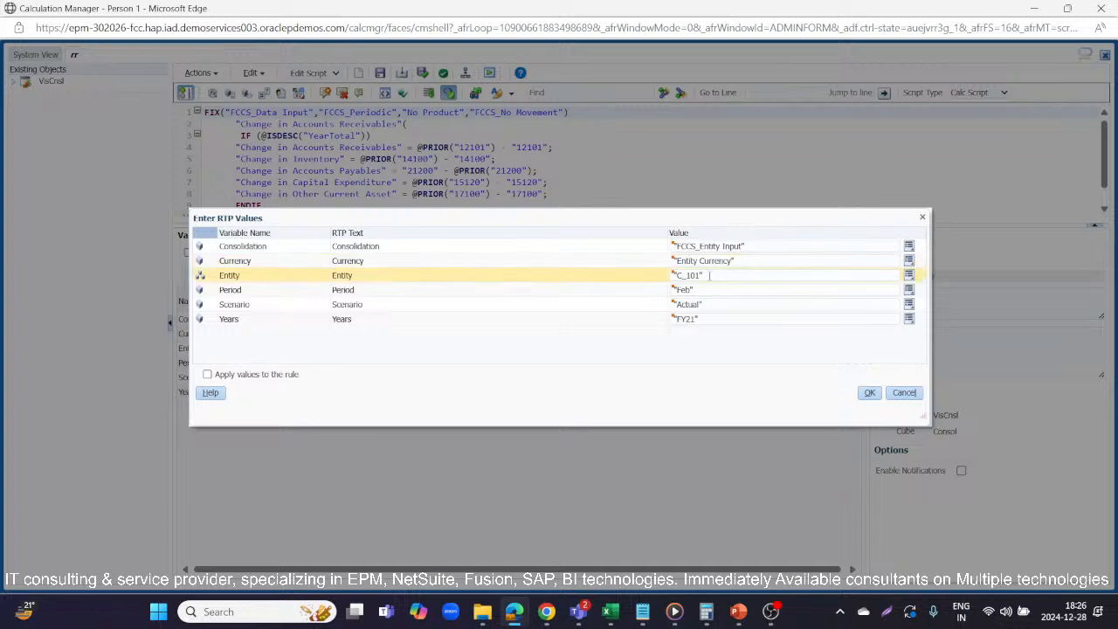
left_click(699, 290)
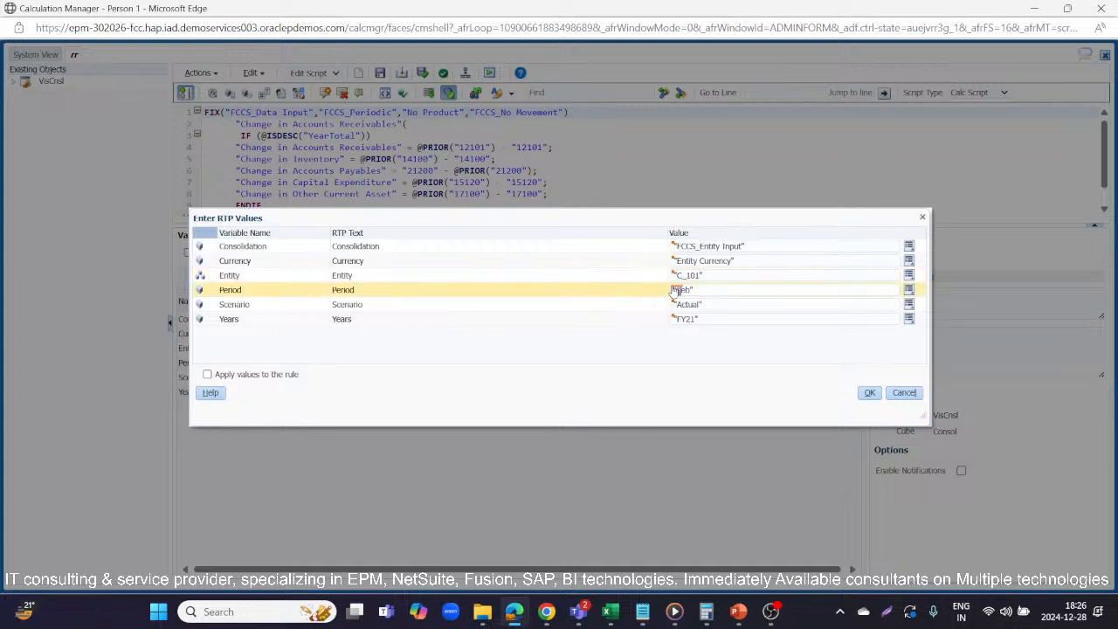
left_click(704, 304)
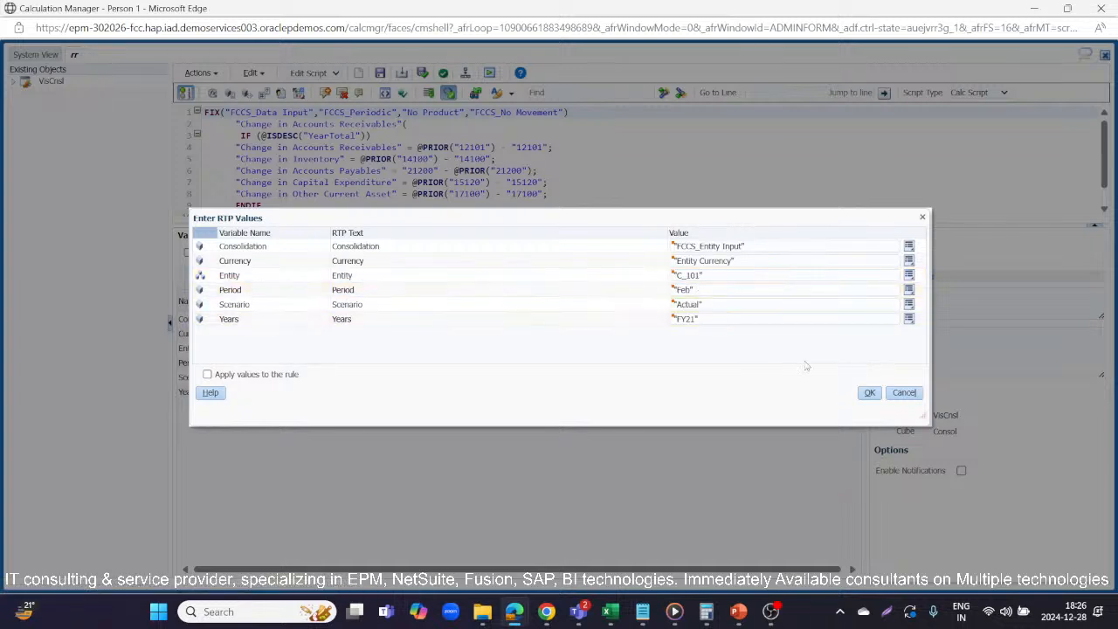
left_click(905, 393)
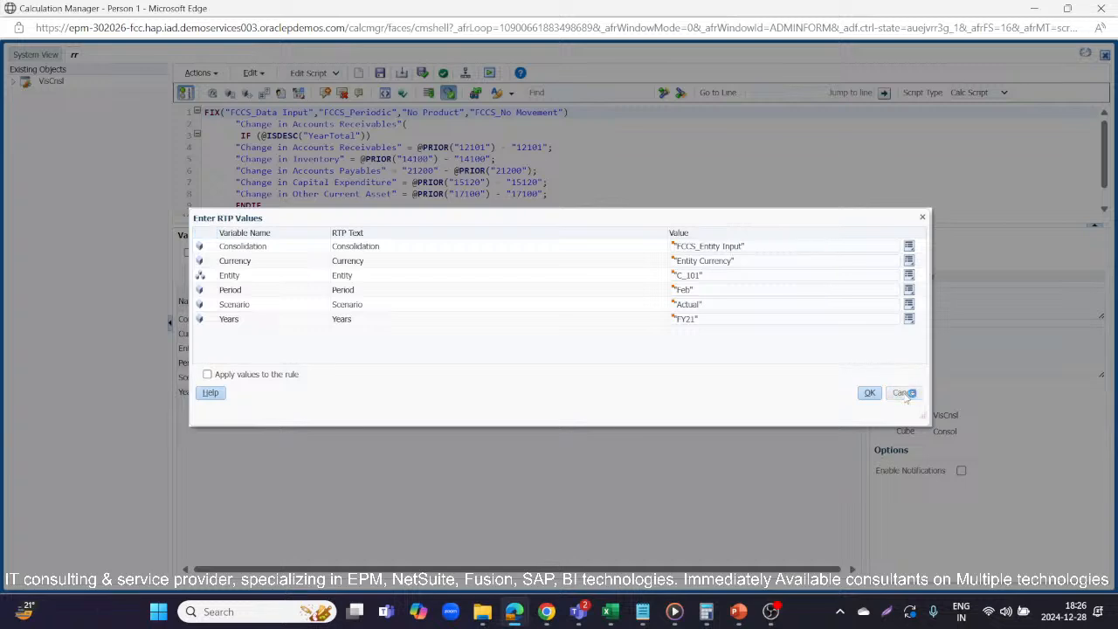
Step: Switch to Excel and refresh the Smart View grid to retrieve the February cash flow changes
key("alt+Tab")
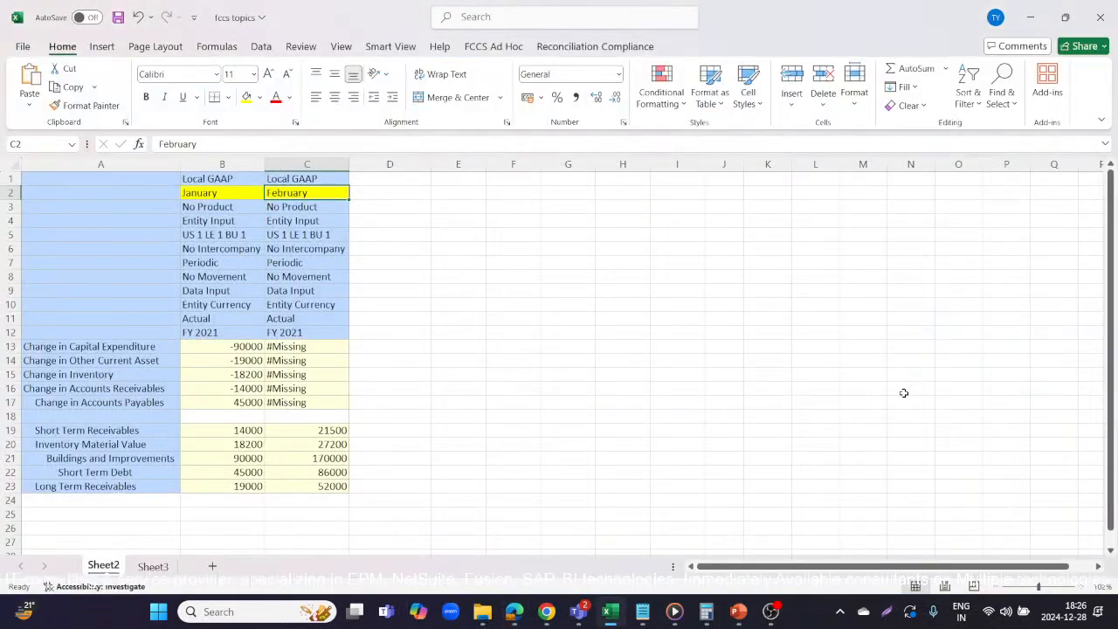
left_click(544, 349)
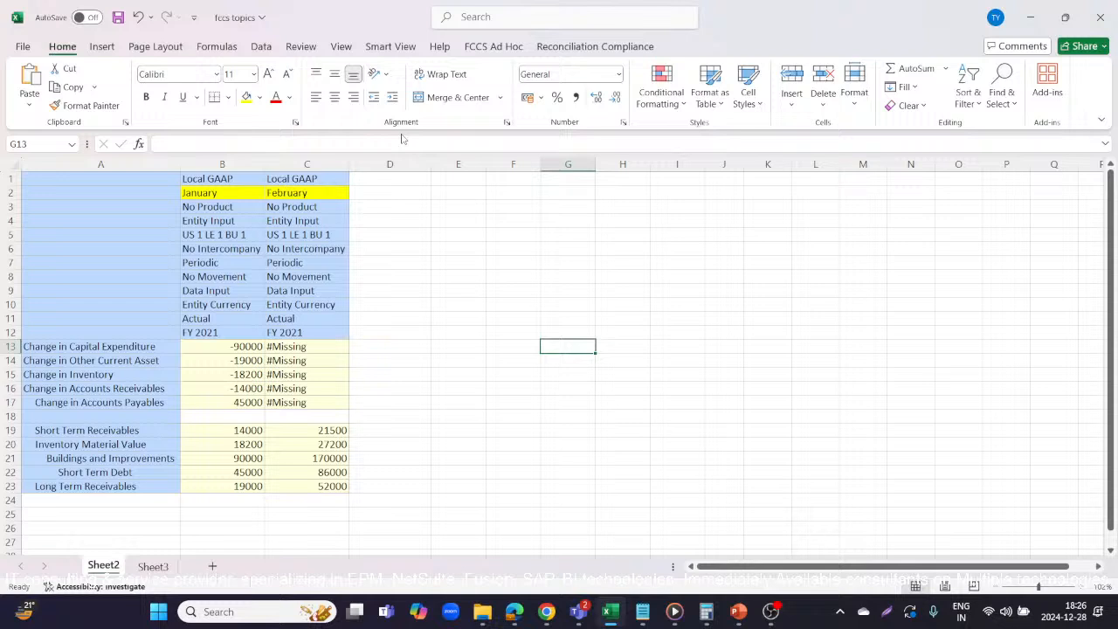
left_click(391, 48)
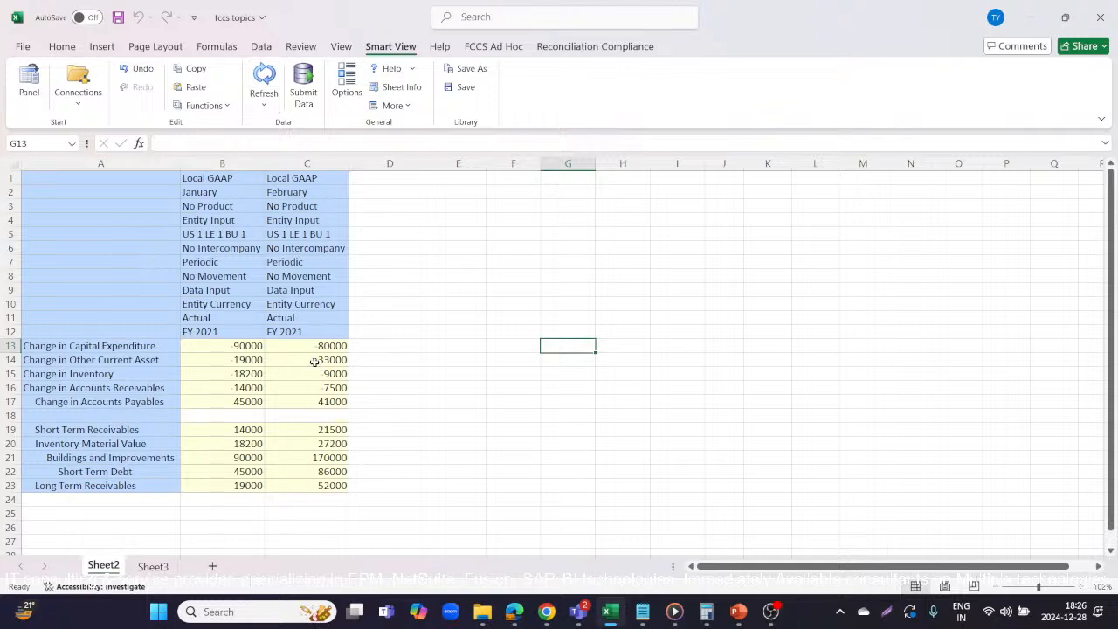
Step: Verify February's Change in Capital Expenditure against Buildings and Improvements by calculating =B21-C21 in cell E13
left_click(449, 351)
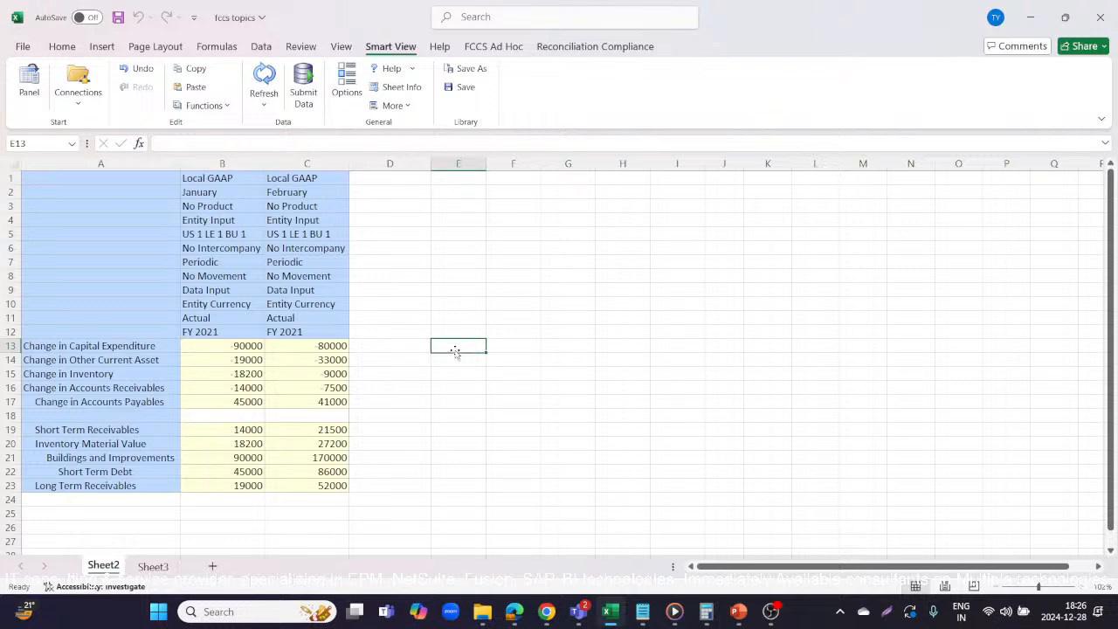
left_click(9, 346)
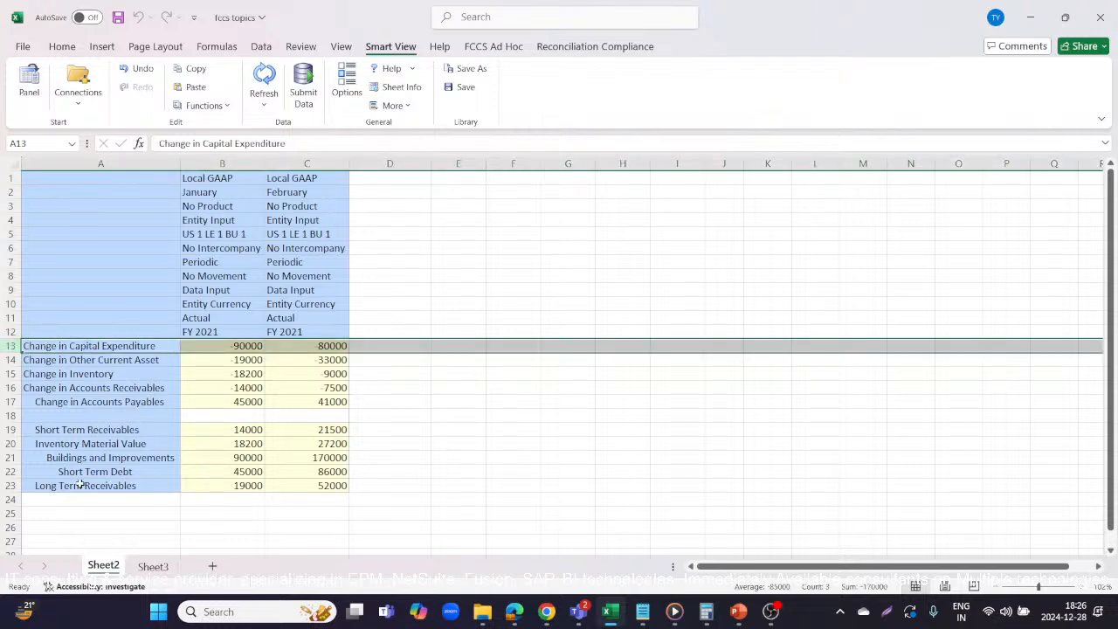
left_click(9, 458)
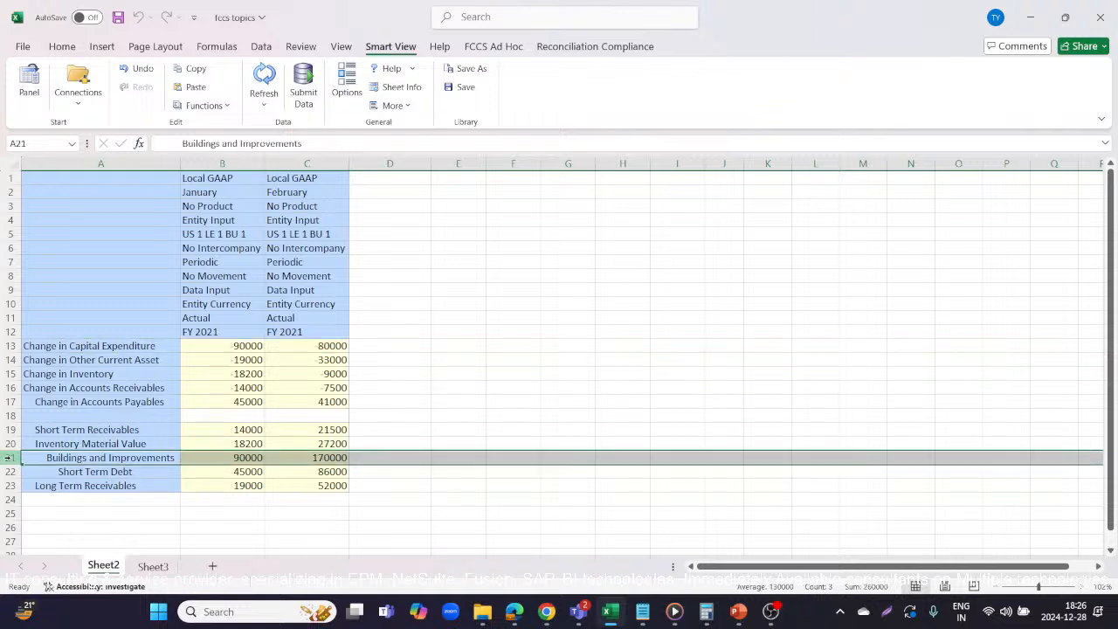
left_click(448, 457)
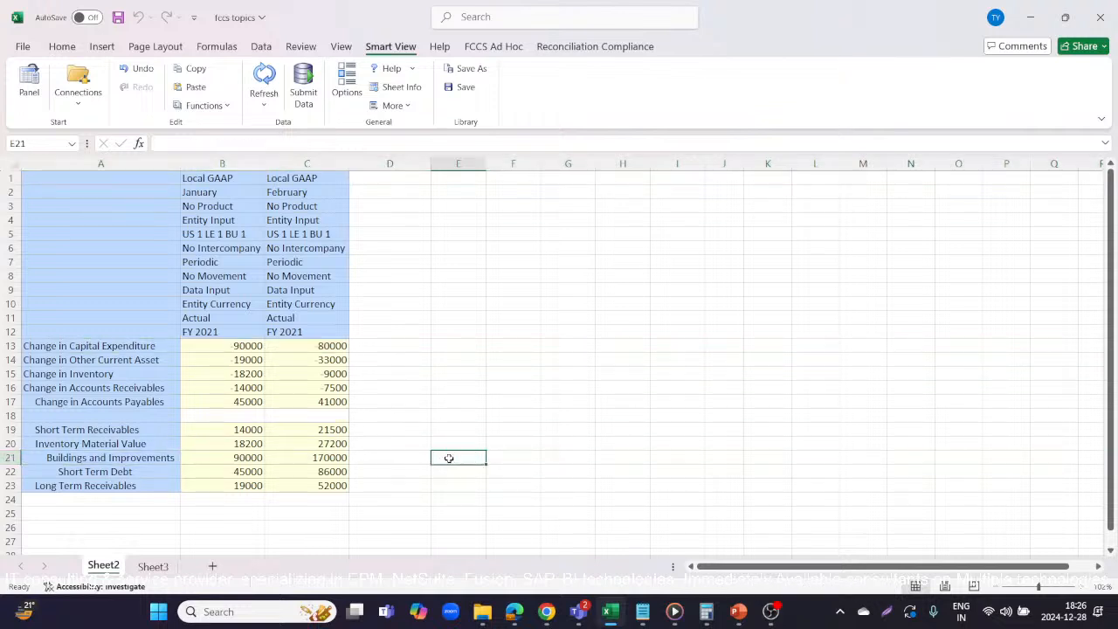
left_click(446, 347)
type("=")
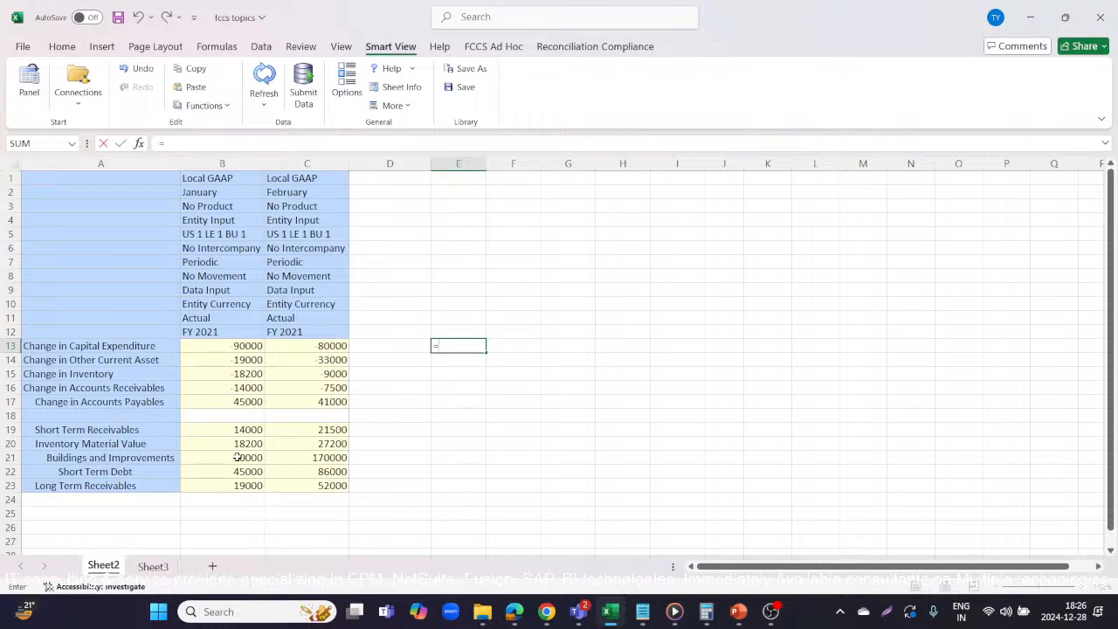
left_click(236, 458)
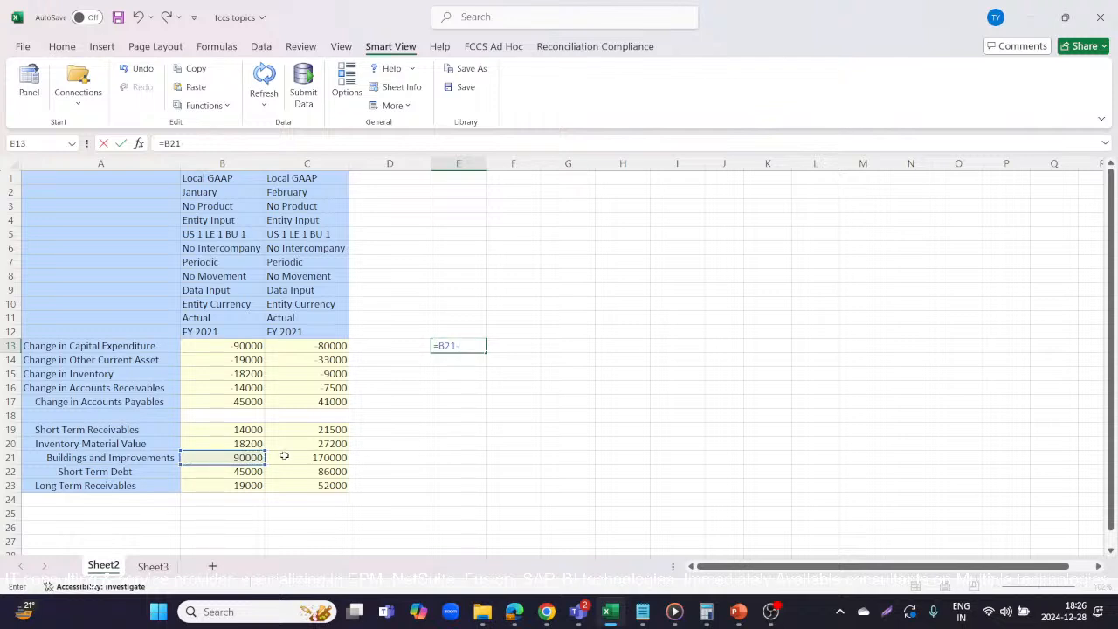
type("-")
left_click(286, 458)
key("Return")
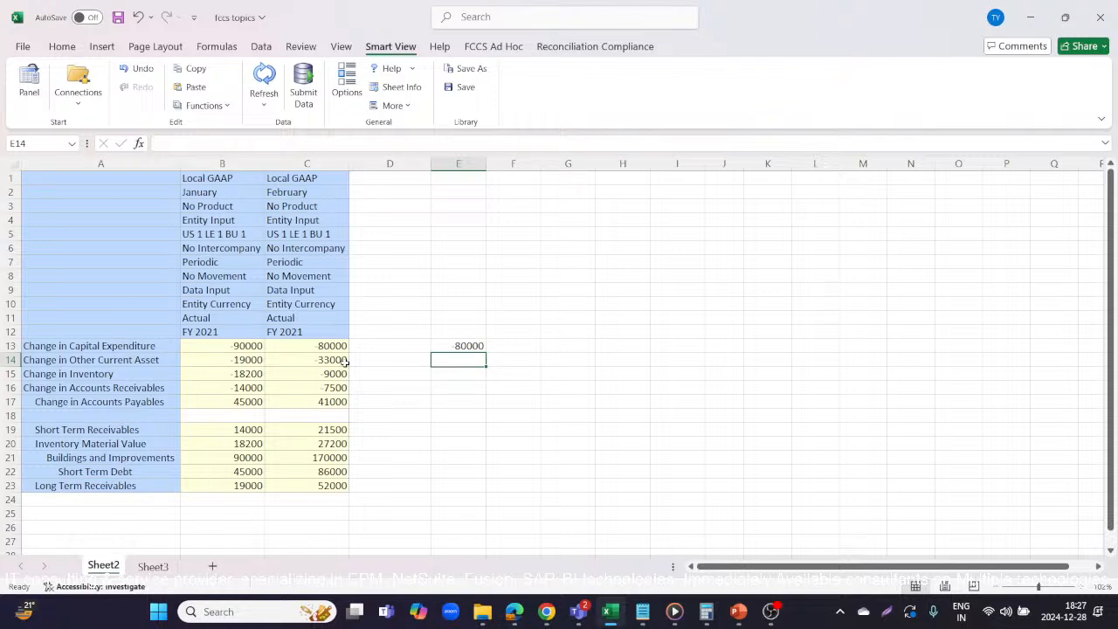
left_click(239, 455)
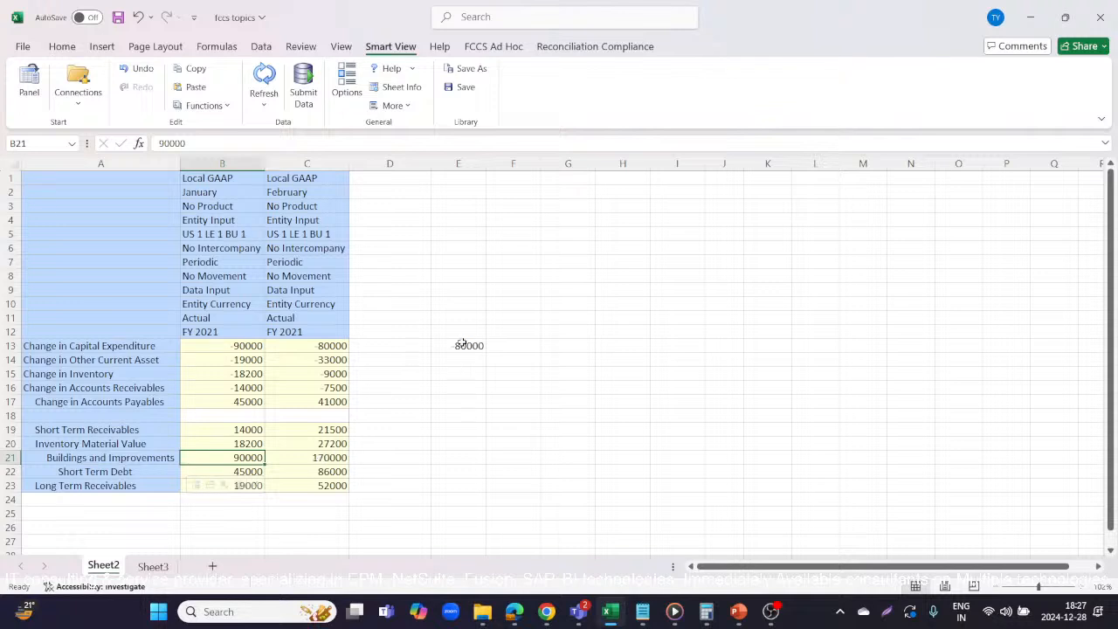
left_click(470, 346)
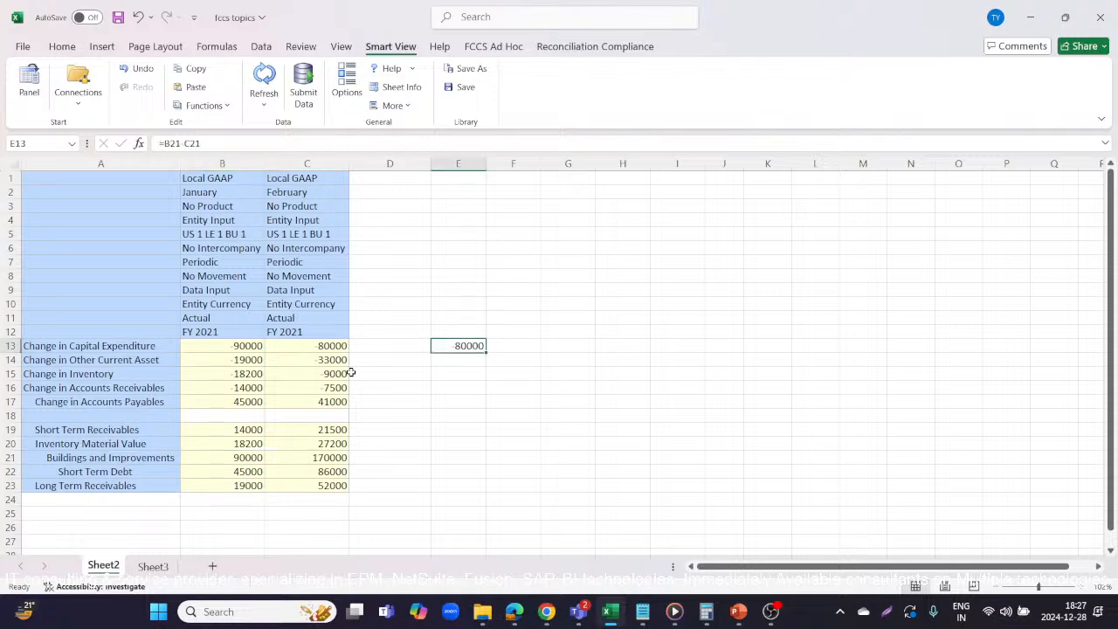
Step: Verify February's Change in Other Current Asset from Long Term Receivables by calculating =B23-C23 in cell E14
left_click(454, 361)
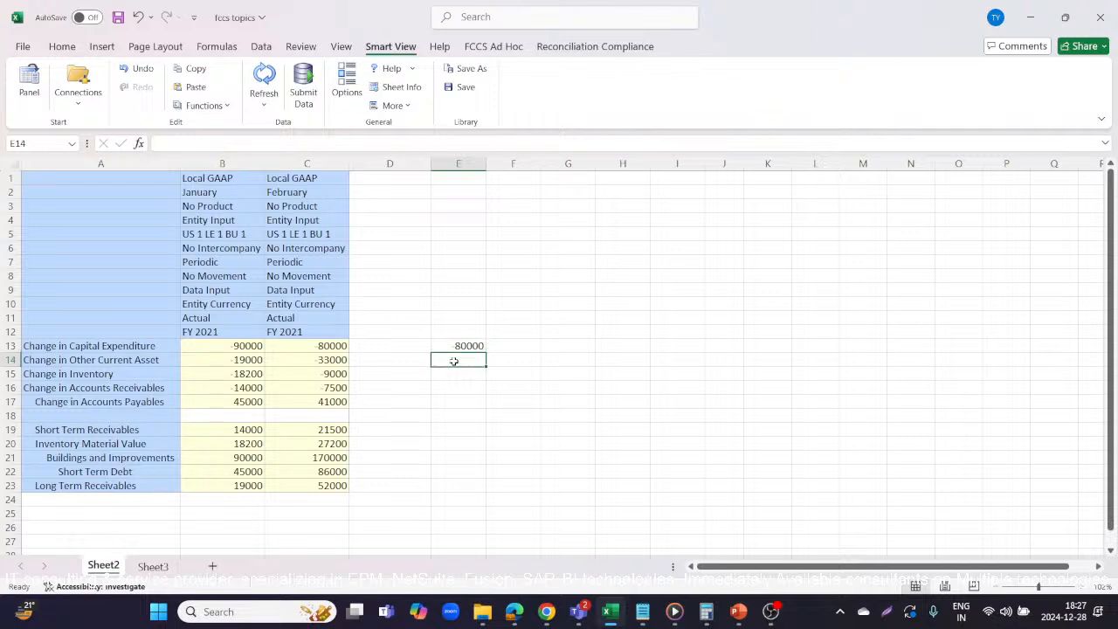
type("=")
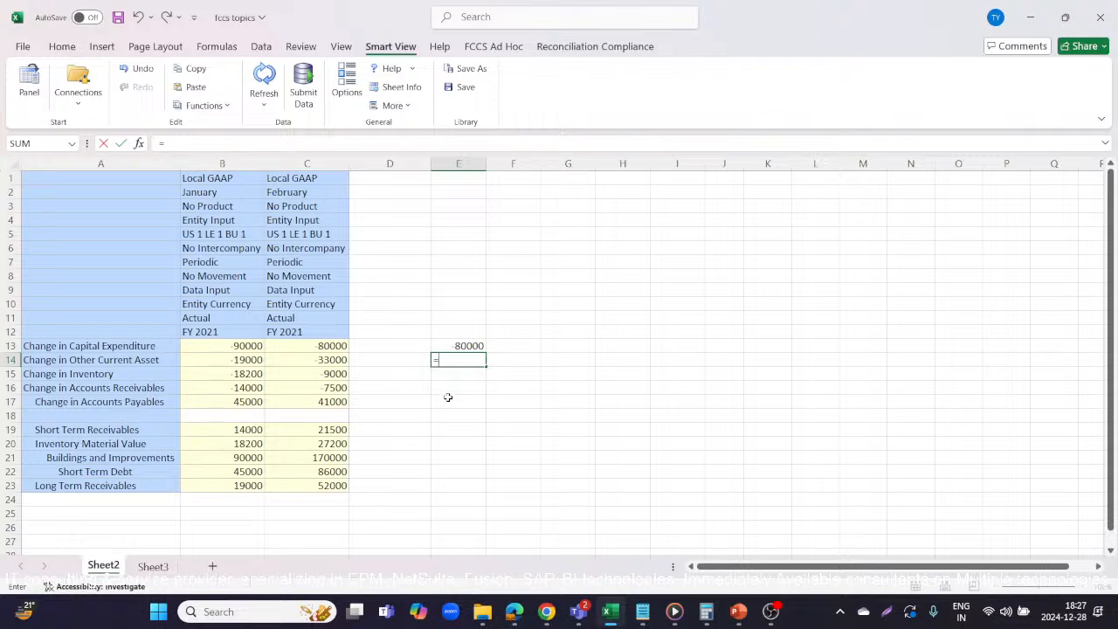
left_click(245, 488)
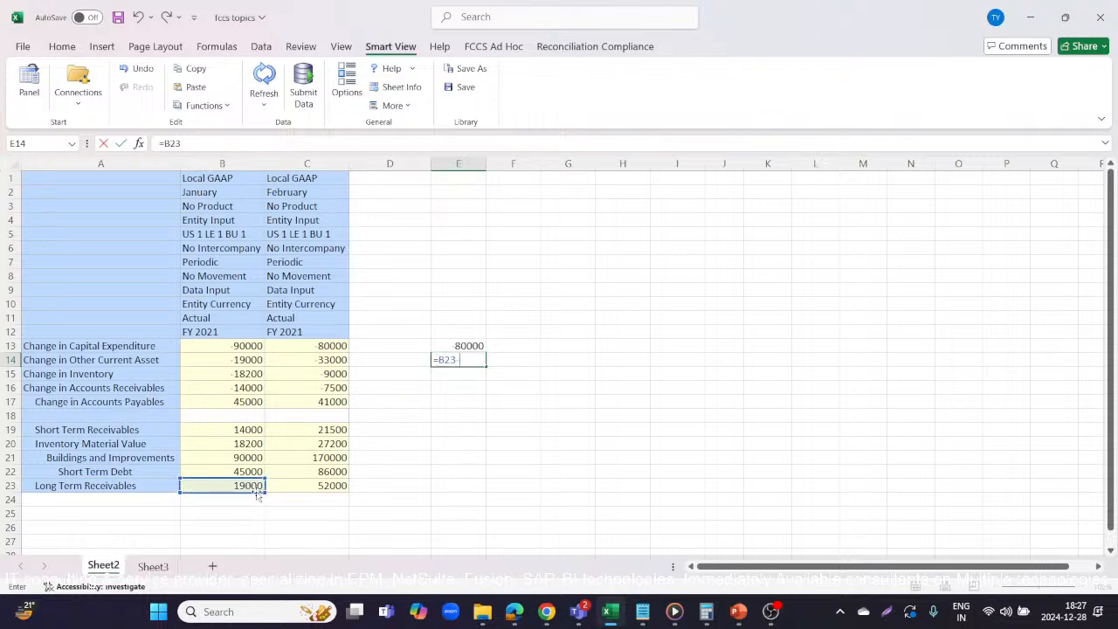
type("-")
left_click(305, 484)
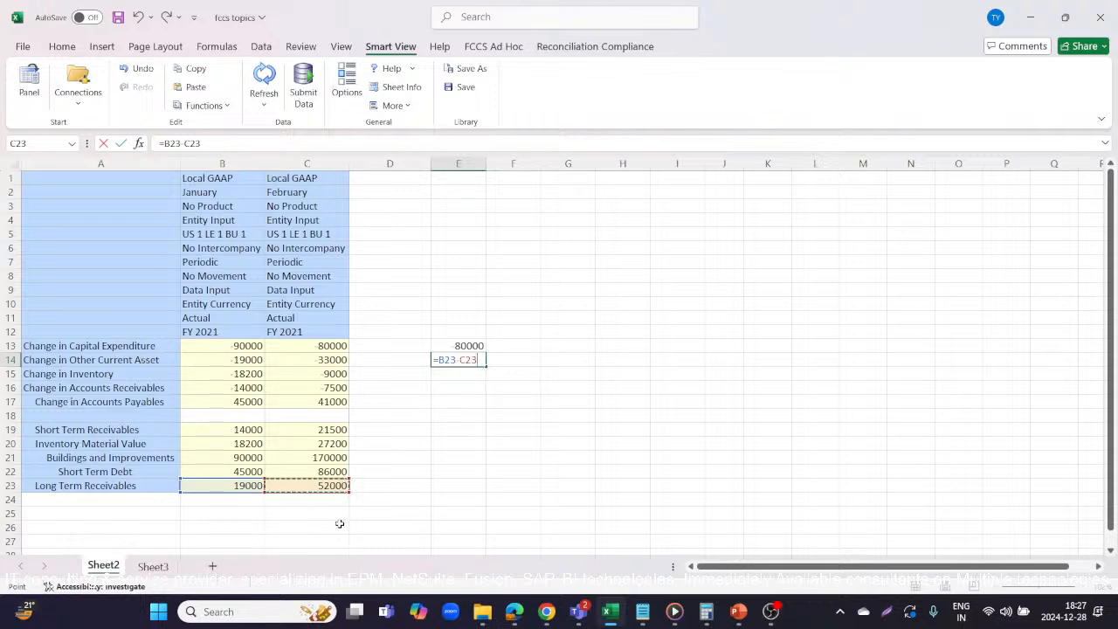
key("Return")
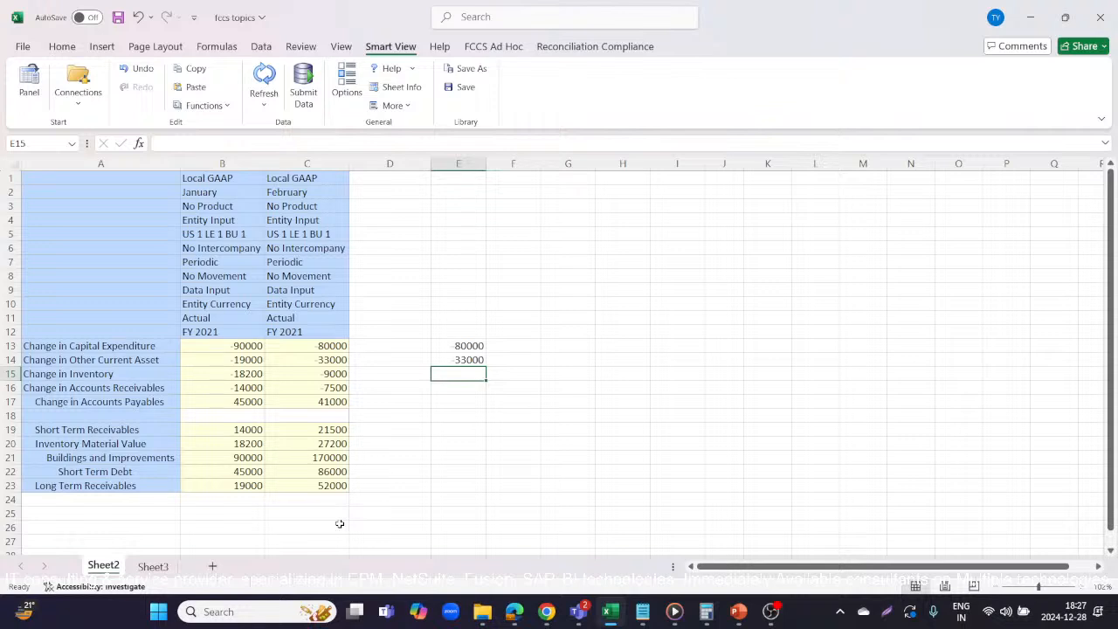
Step: Verify February's Change in Inventory from Inventory Material Value by calculating =B20-C20 in cell E15
type("=")
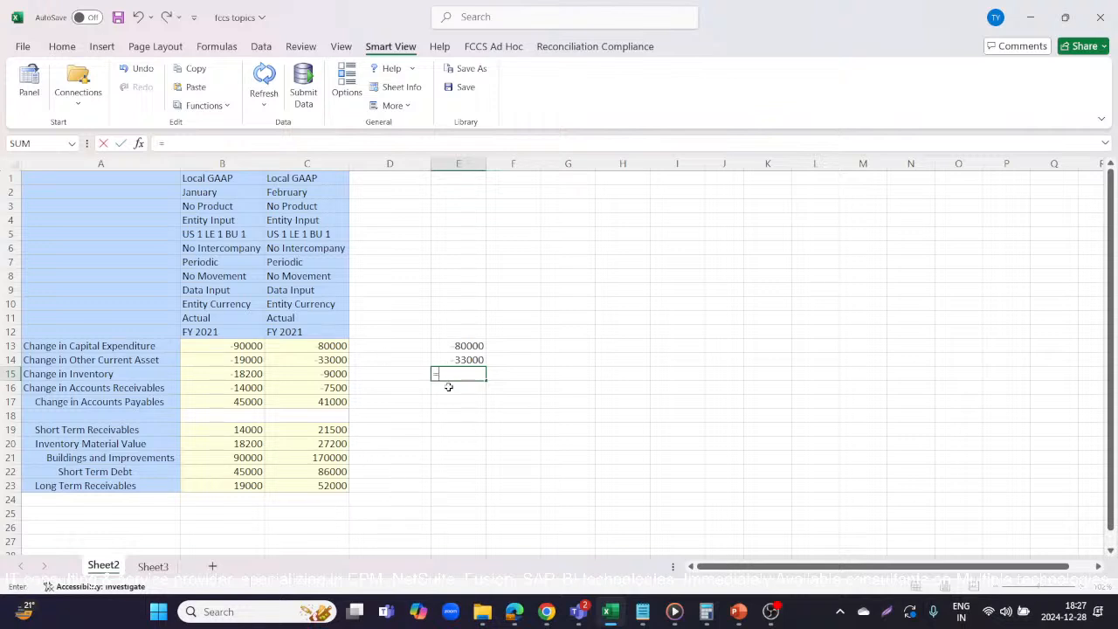
left_click(250, 443)
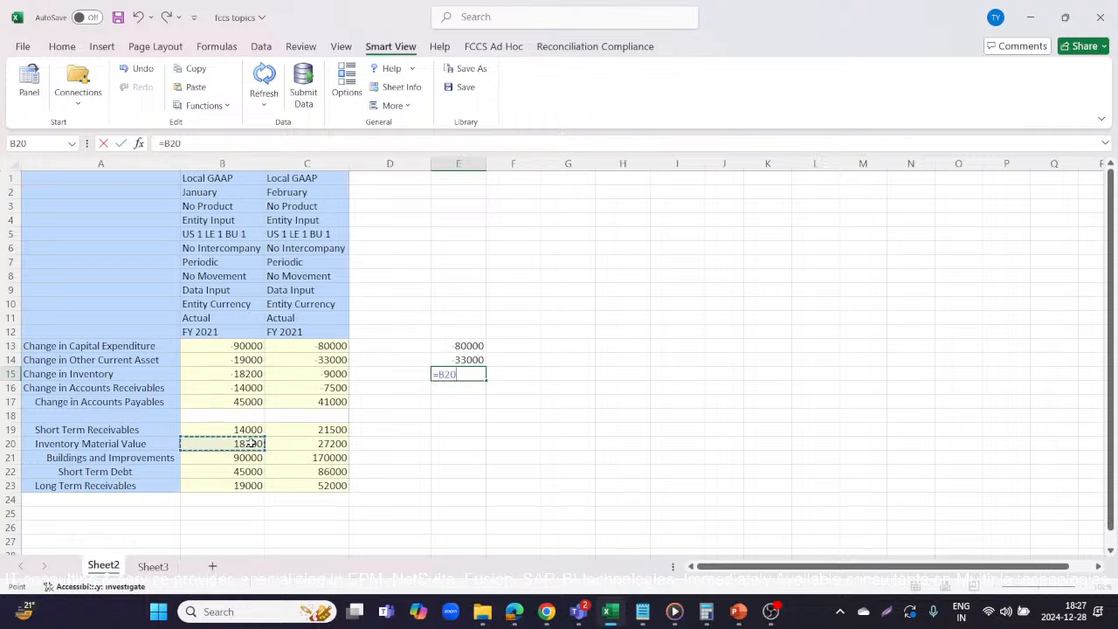
left_click(299, 446)
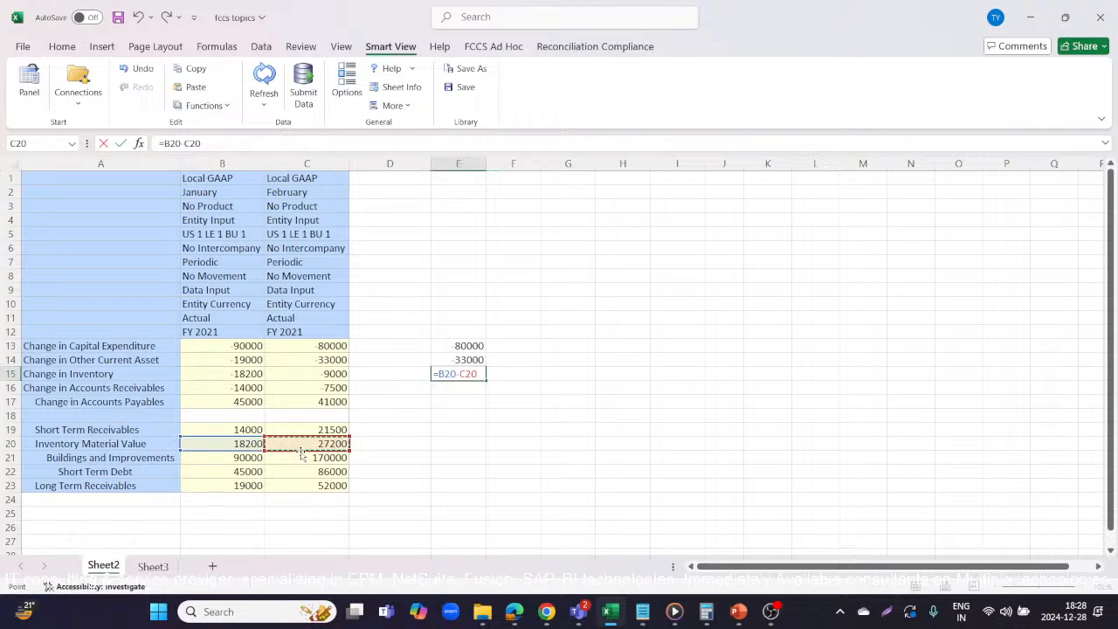
key("Return")
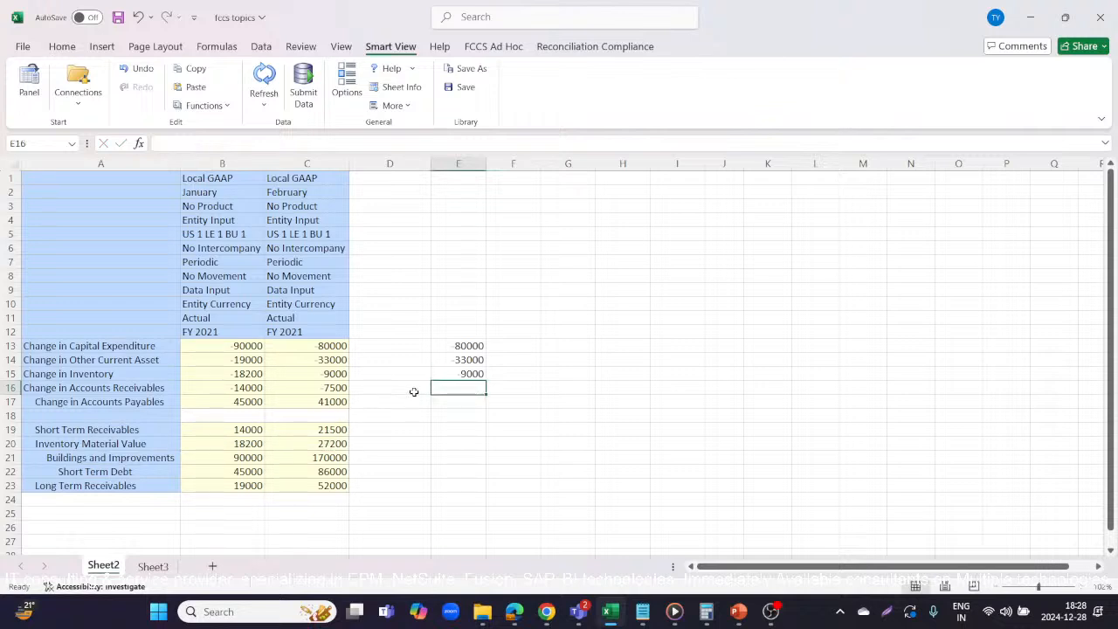
Step: Verify February's Change in Accounts Receivables from Short Term Receivables by calculating =B19-C19 in cell E16
type("=")
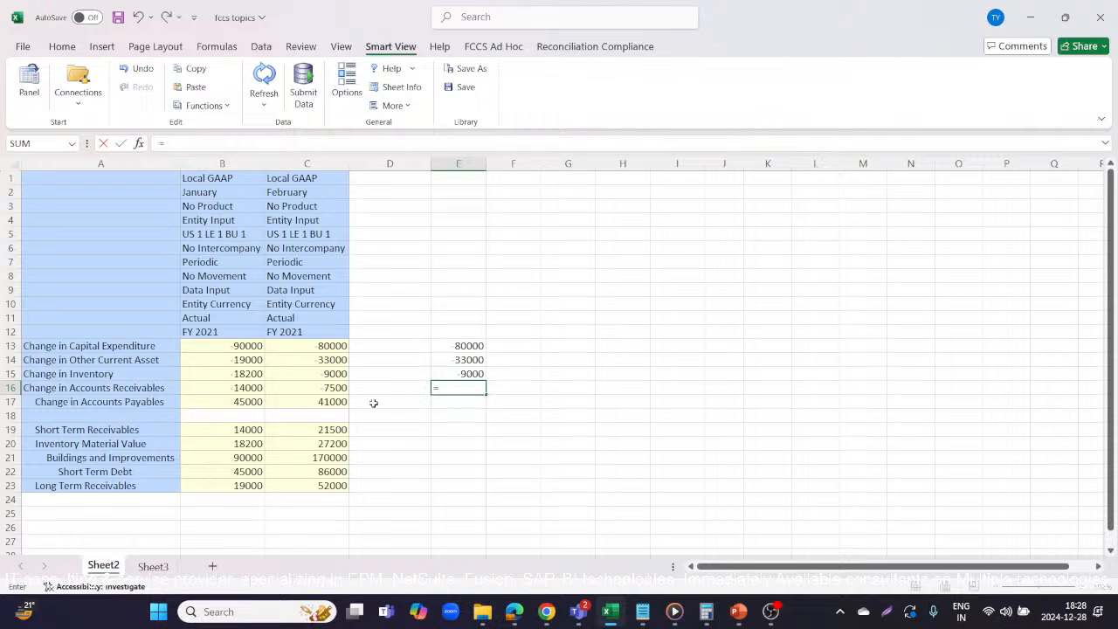
left_click(226, 431)
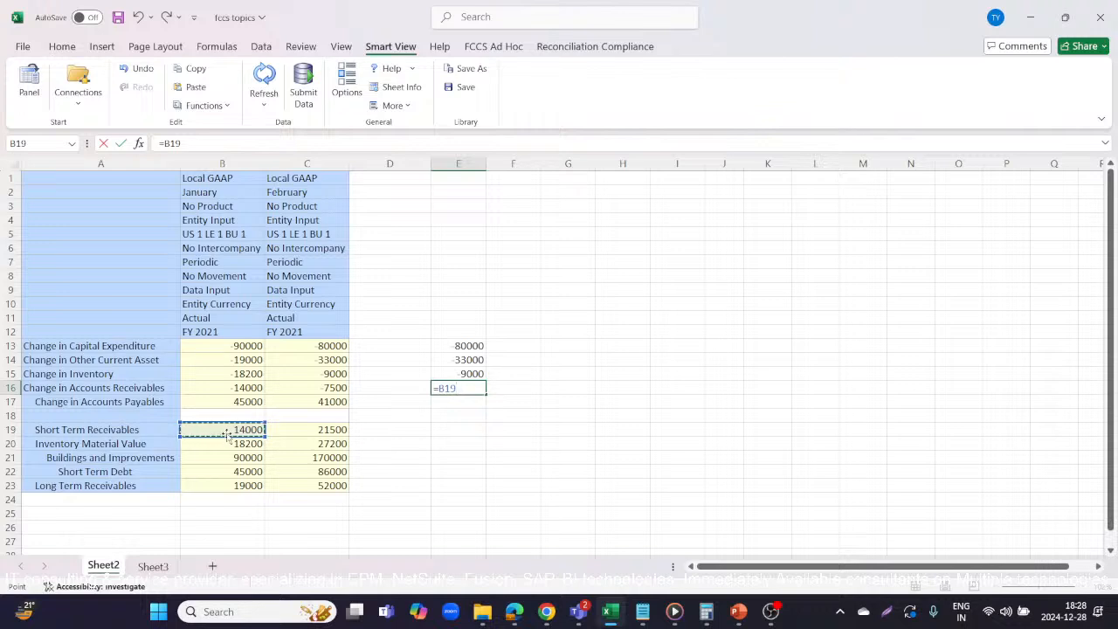
key("BackSpace")
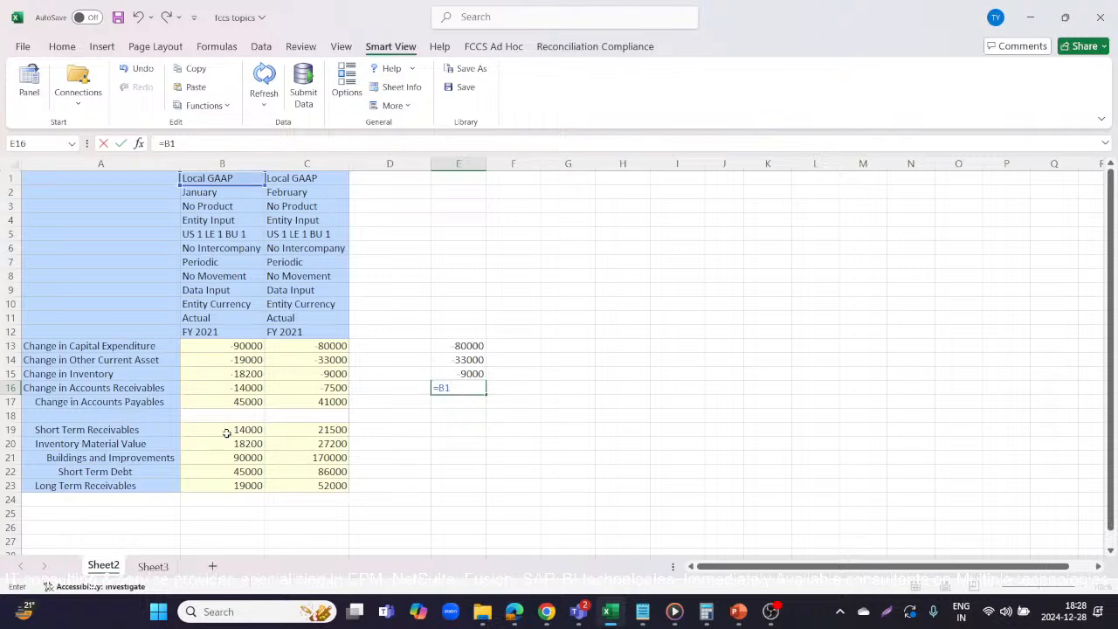
key("BackSpace")
key("BackSpace")
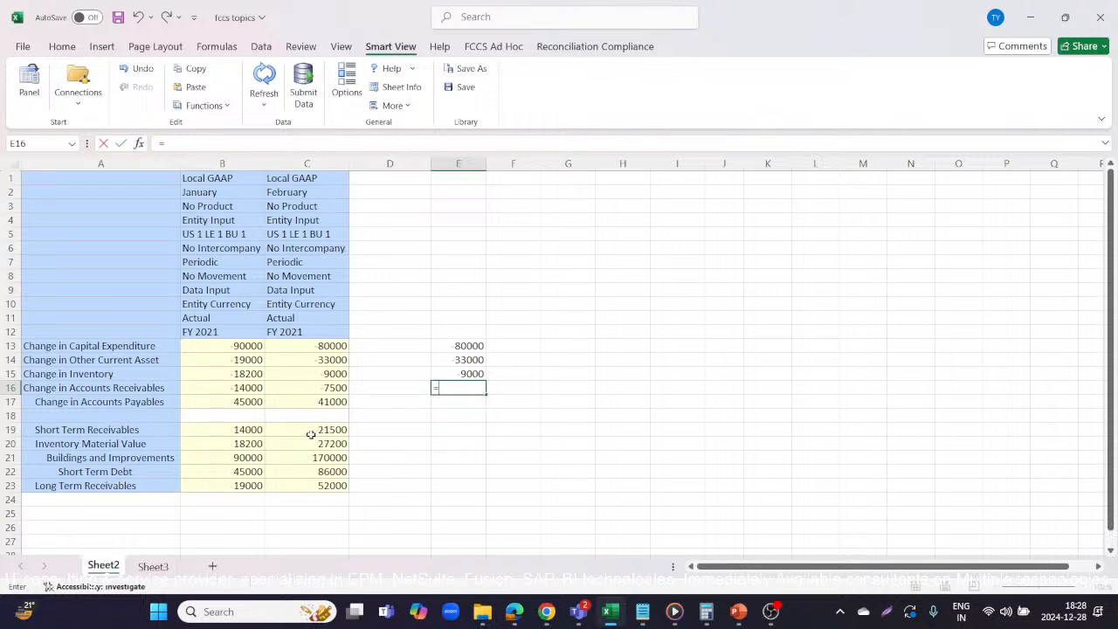
left_click(238, 429)
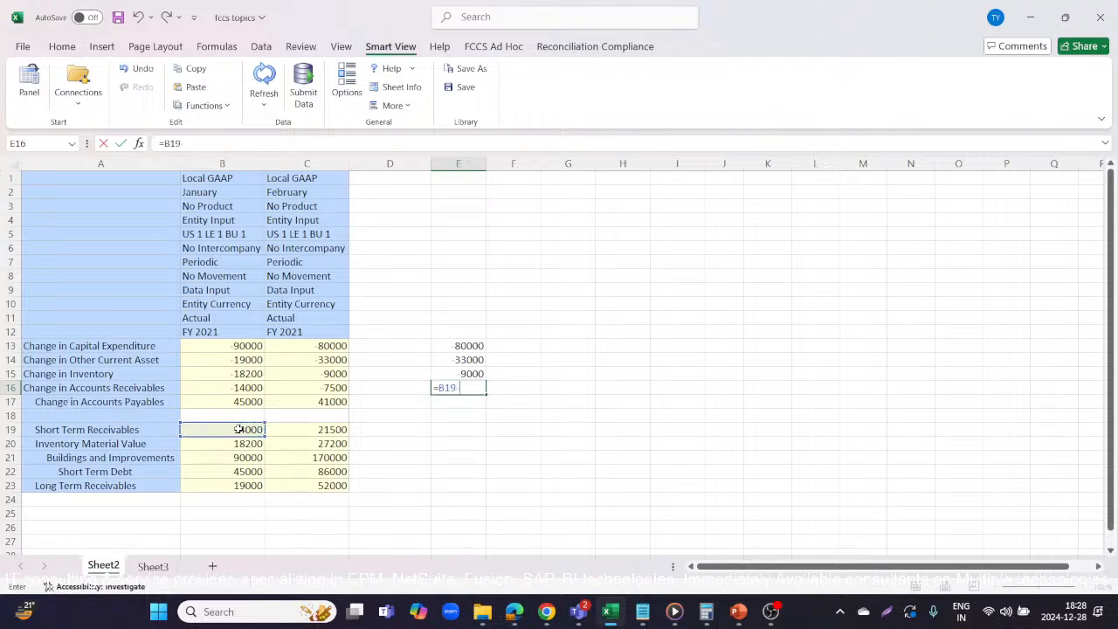
type("-")
left_click(297, 428)
key("Return")
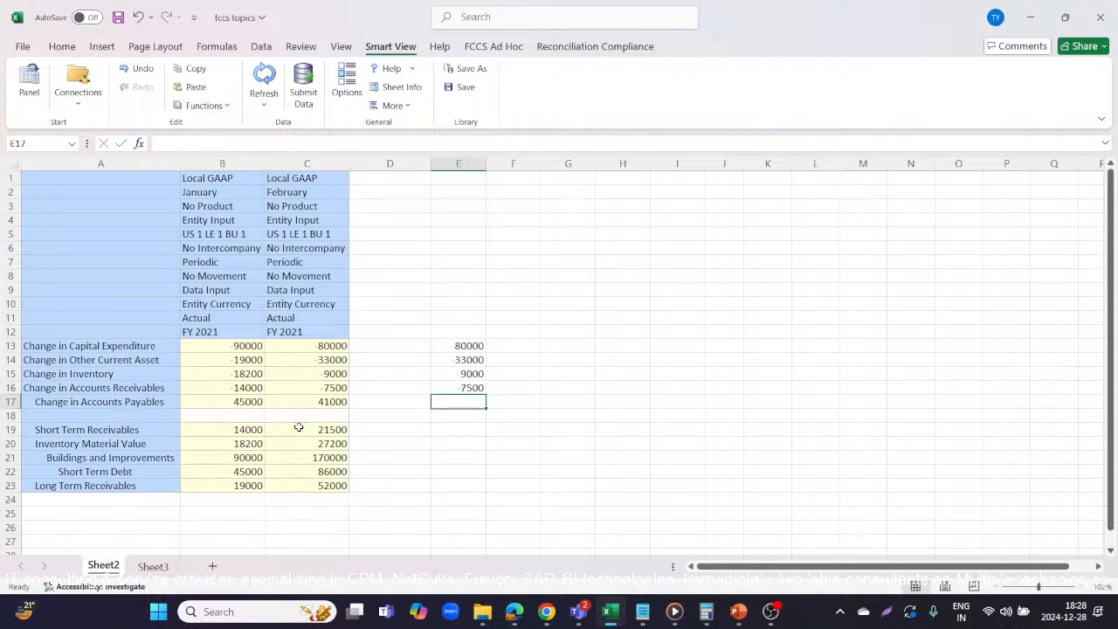
left_click(463, 388)
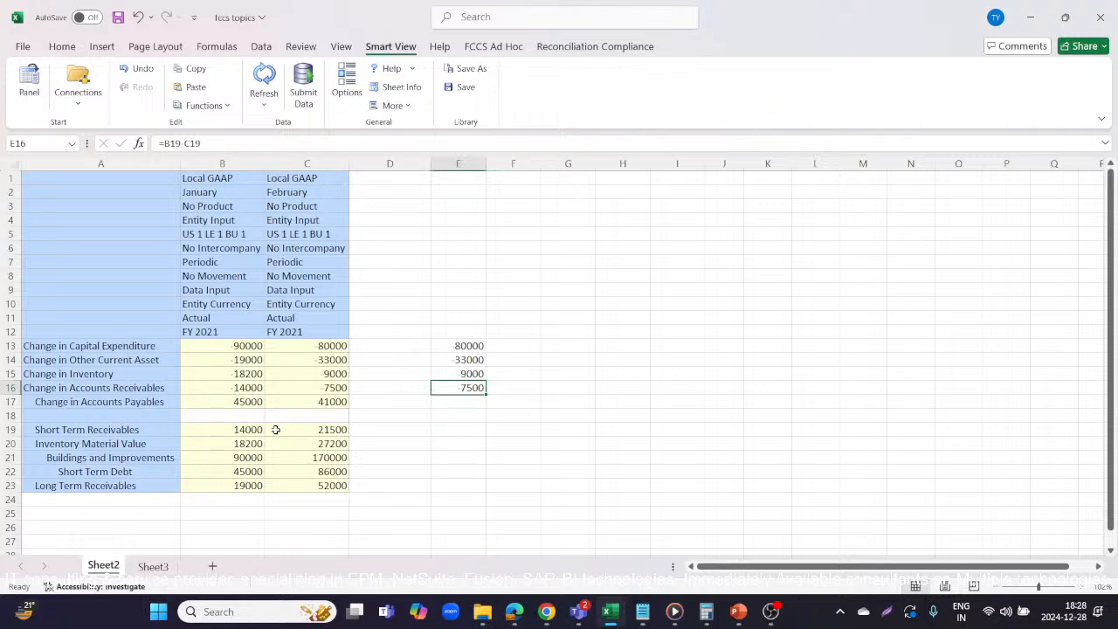
Step: Verify February's Change in Accounts Payables from Short Term Debt by calculating =C22-B22 in cell E17
left_click(455, 399)
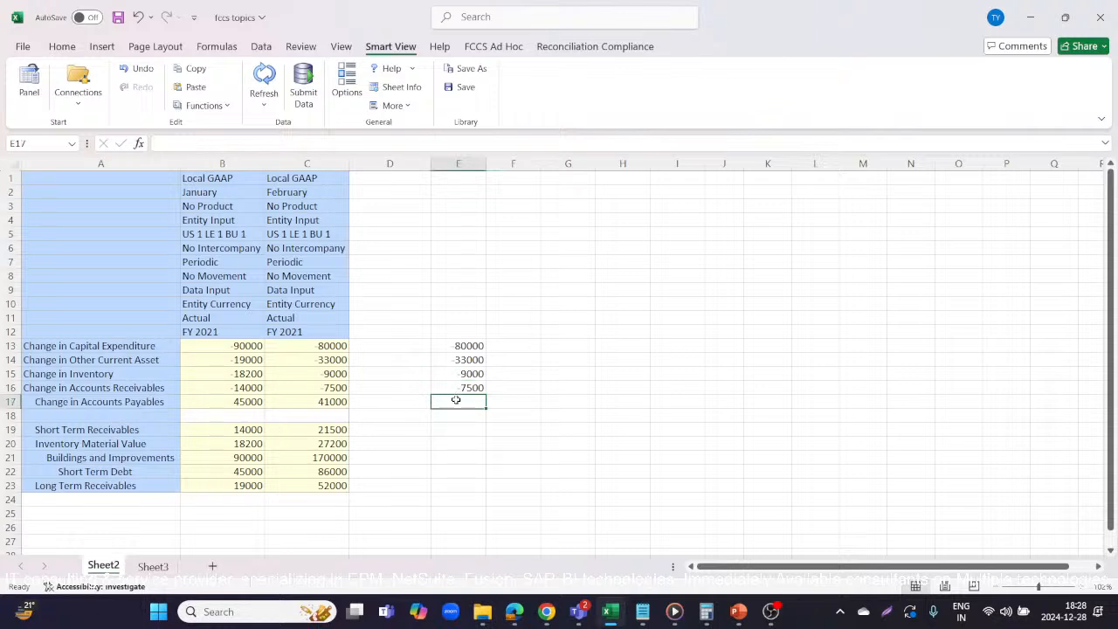
type("=")
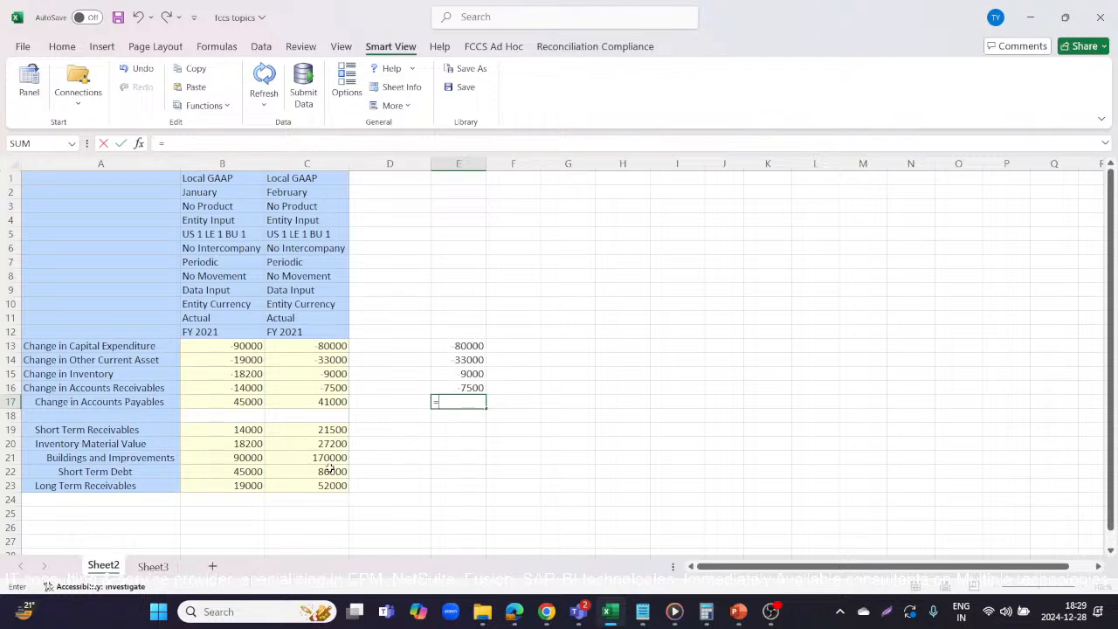
left_click(297, 473)
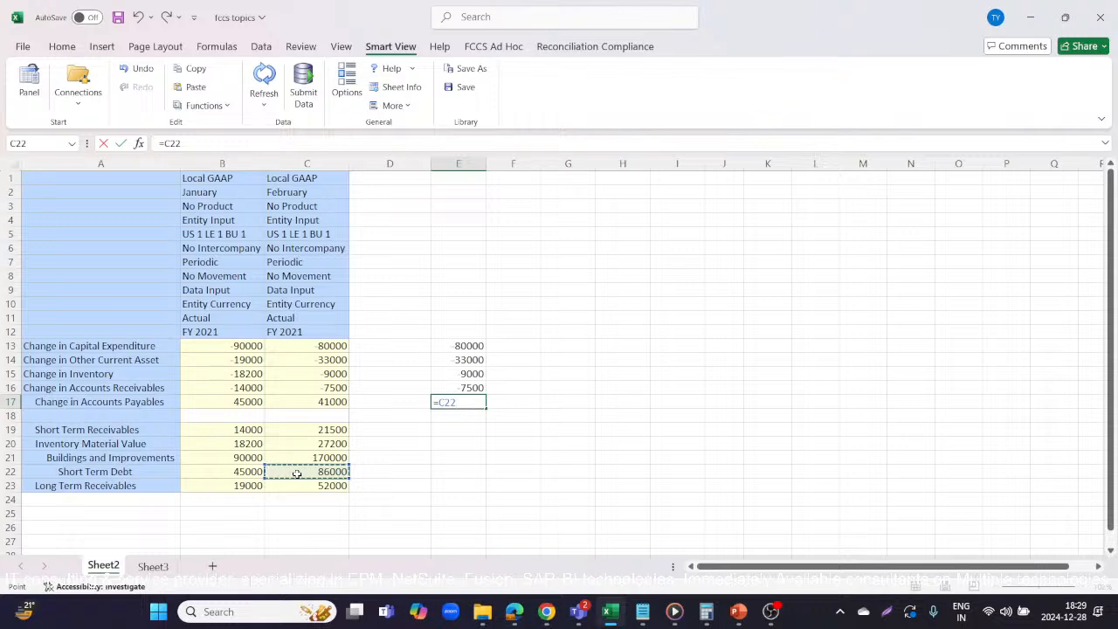
type("-")
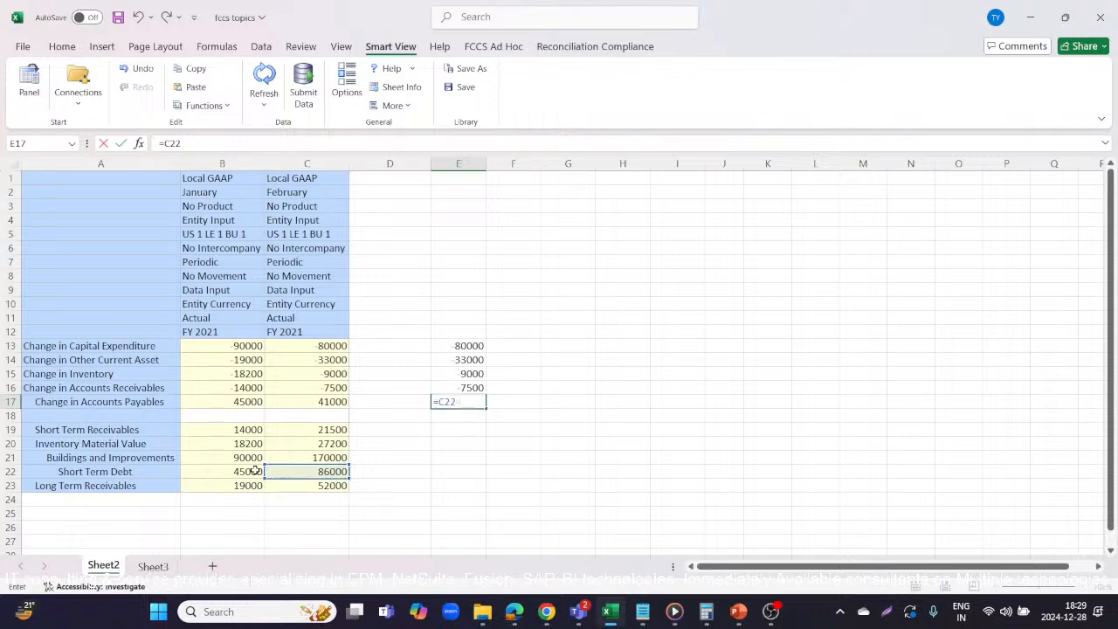
left_click(252, 471)
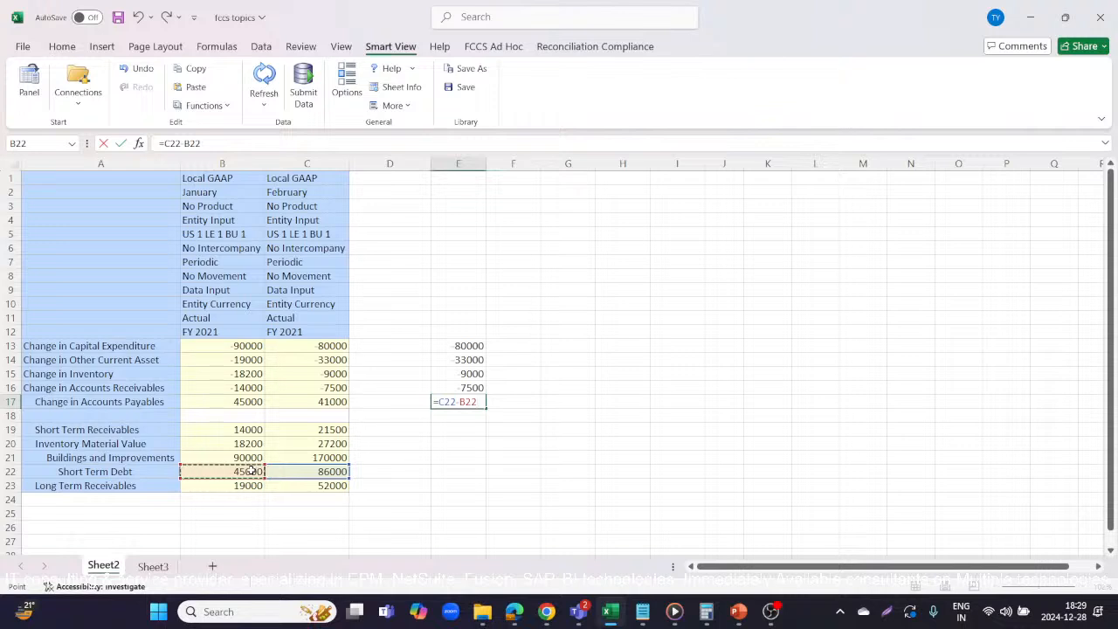
key("Return")
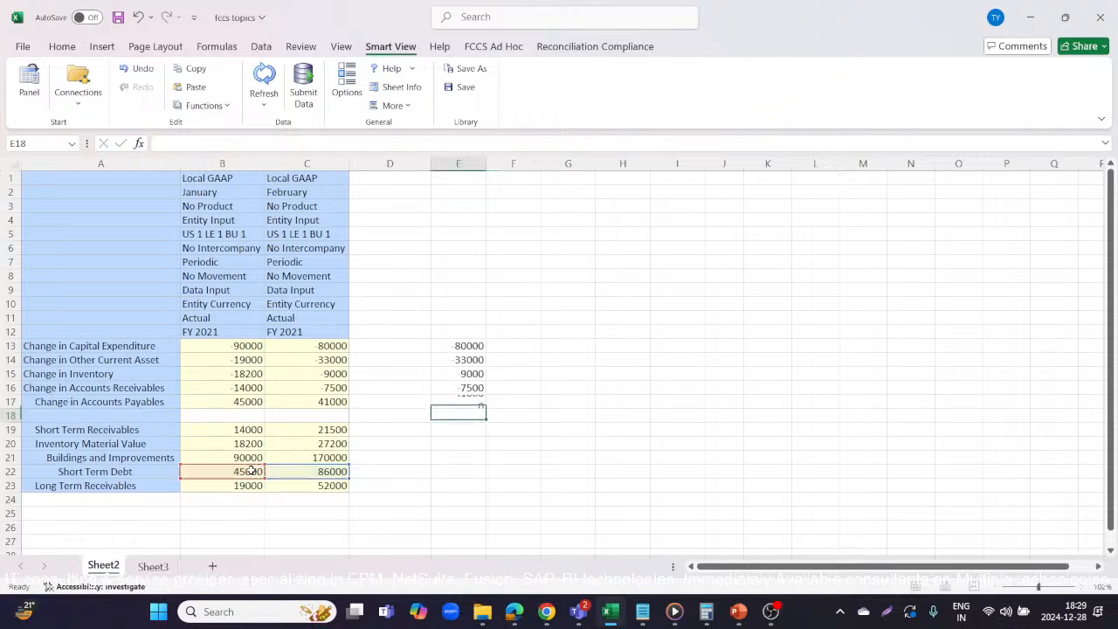
Step: Compare the check formulas in column E with February's calculated changes in C13:C17, and return to the rr rule in Calculation Manager
left_click(314, 403)
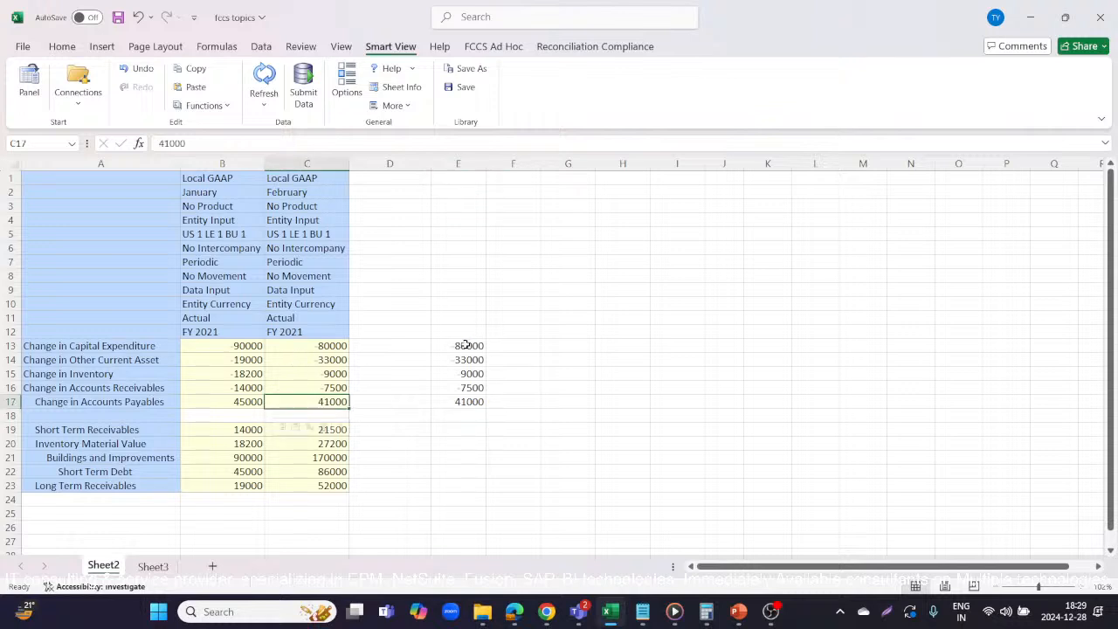
left_click_drag(466, 345, 459, 416)
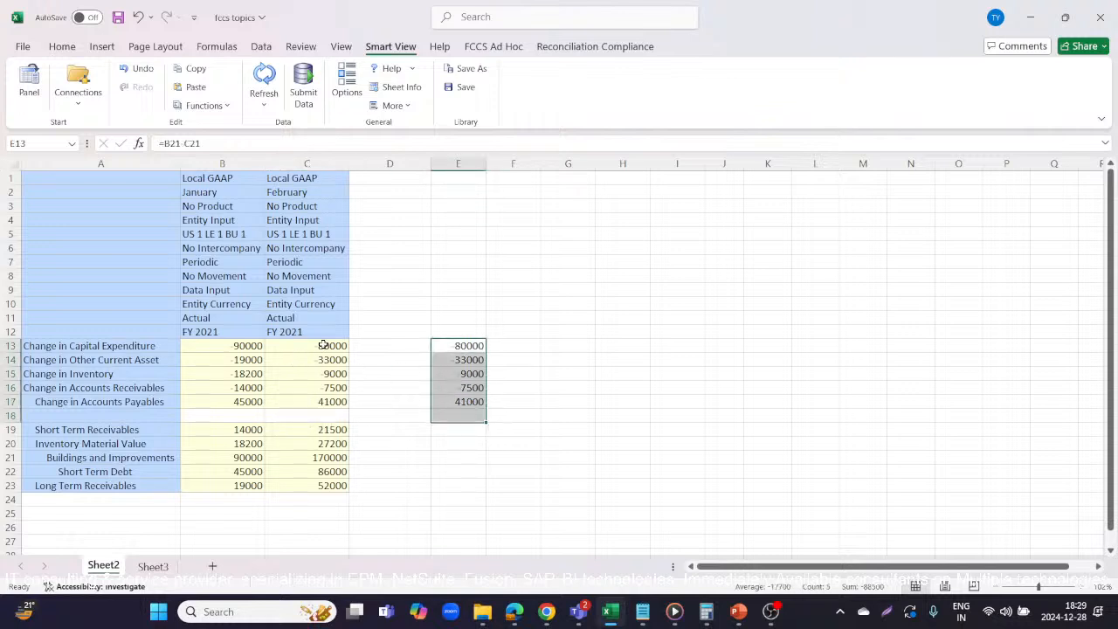
left_click_drag(324, 345, 330, 399)
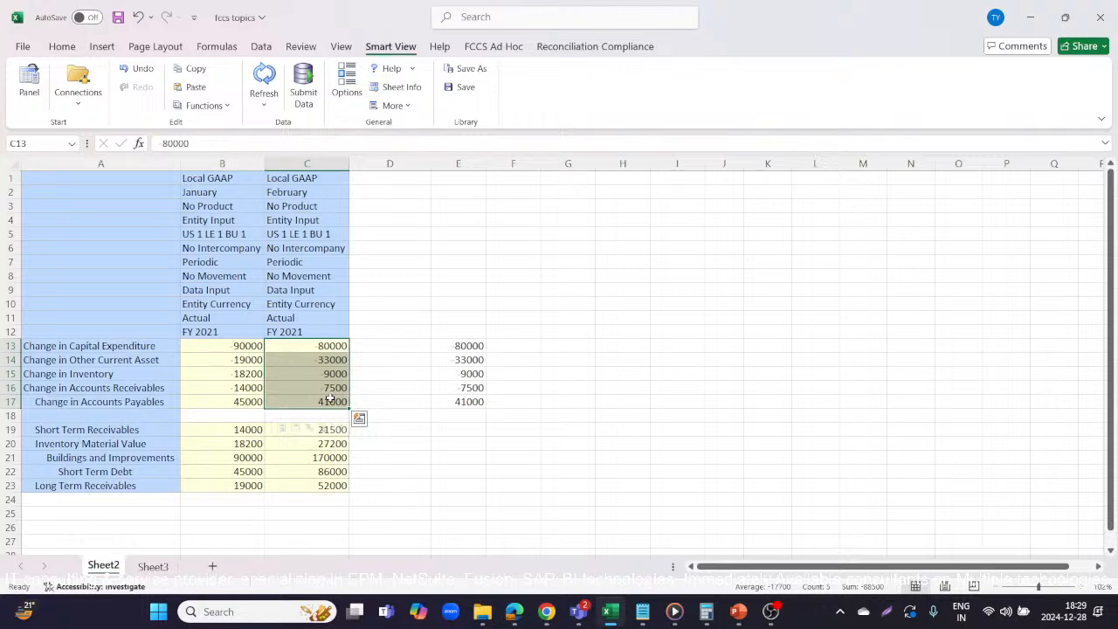
key("alt+Tab")
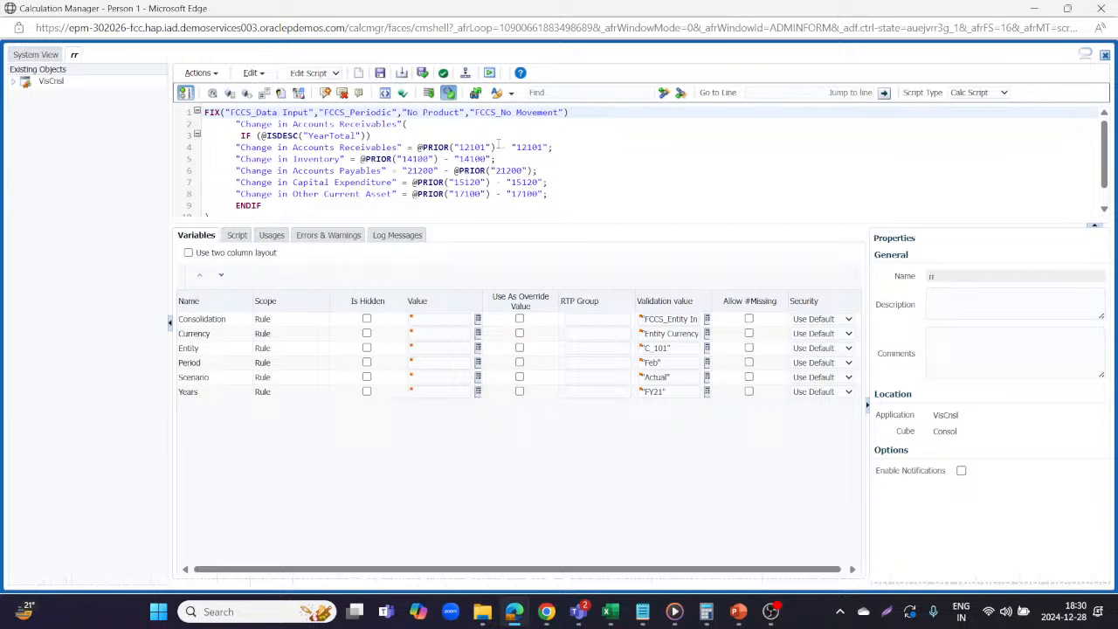
Step: Switch to the live streaming page in YouTube Studio and end the stream
key("alt+Tab")
key("Tab")
key("Tab")
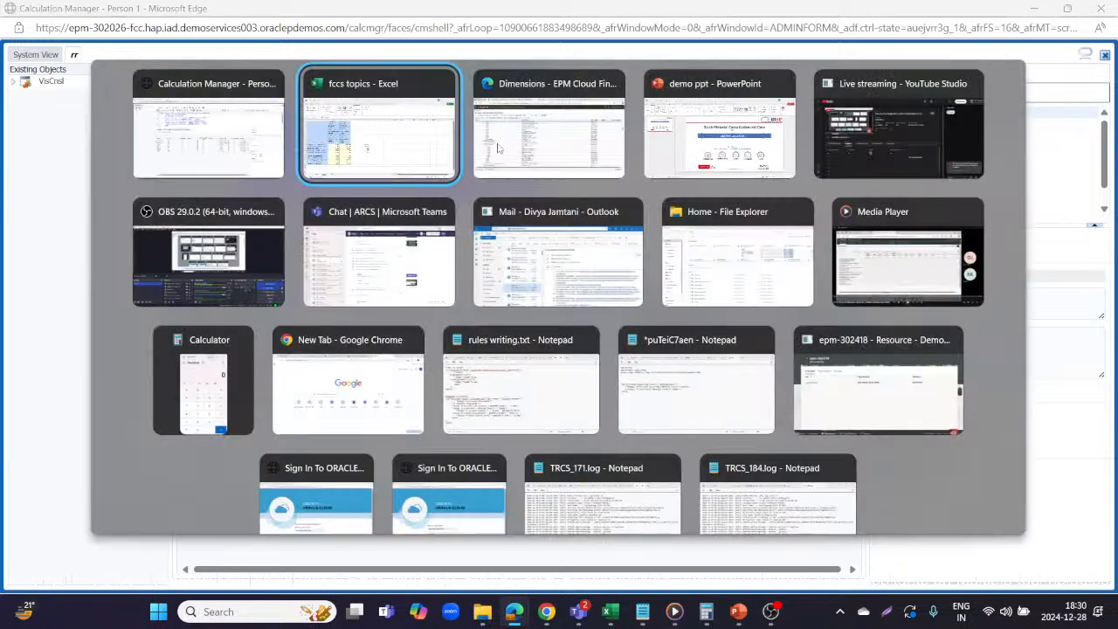
key("Tab")
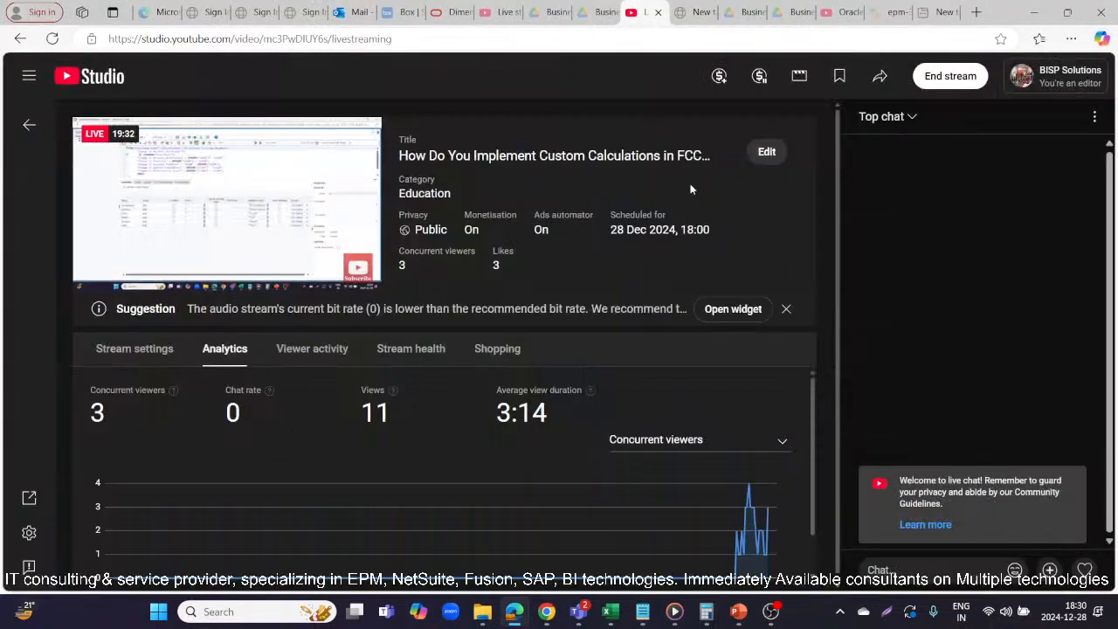
left_click(950, 76)
left_click(684, 381)
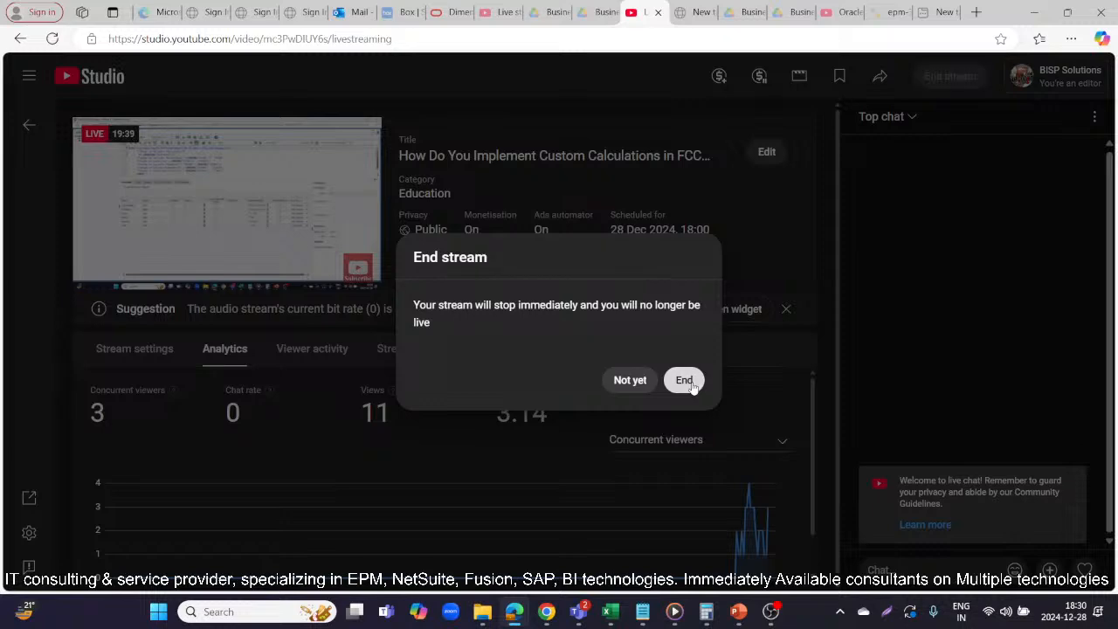